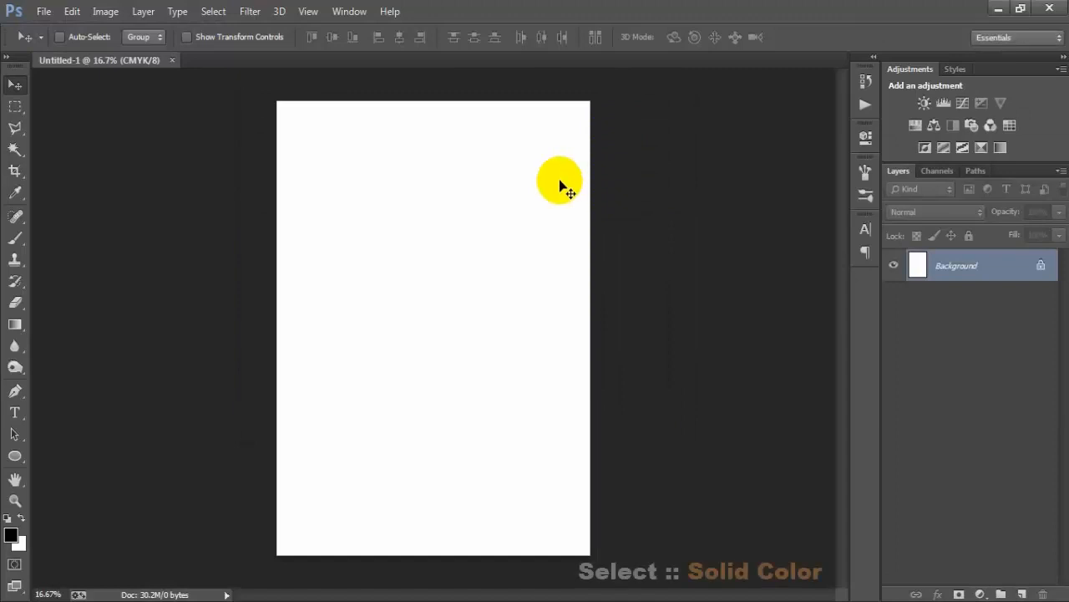
- Add a Solid Color fill layer in dark grey #444444 above the Background
{"action": "left_click", "coordinate": [980, 593]}
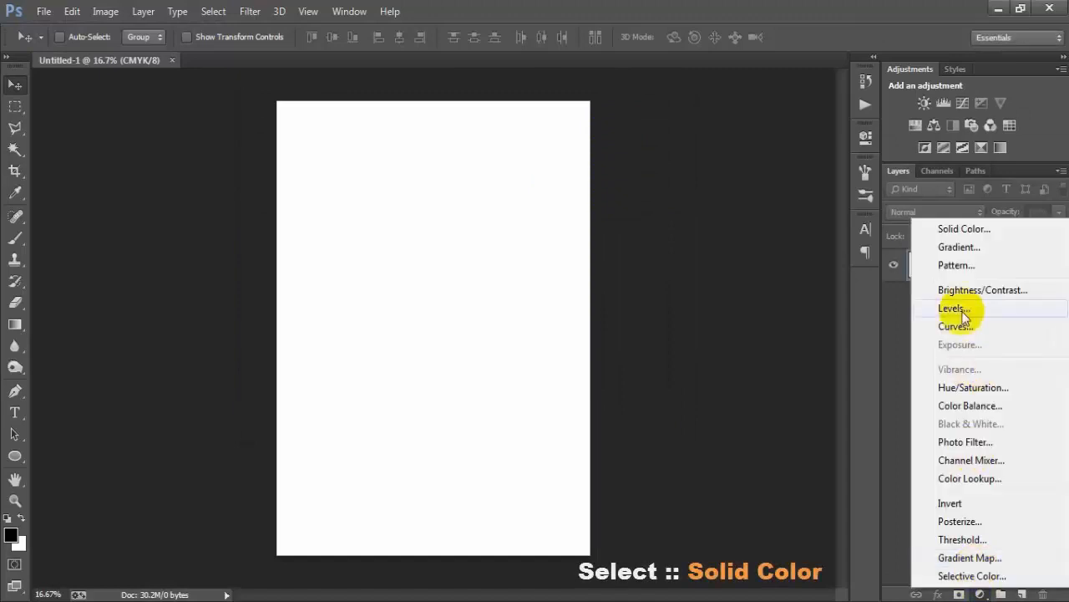
{"action": "left_click", "coordinate": [940, 231]}
{"action": "mouse_move", "coordinate": [652, 353]}
{"action": "left_mouse_down"}
{"action": "mouse_move", "coordinate": [609, 358]}
{"action": "mouse_move", "coordinate": [614, 350]}
{"action": "left_mouse_up"}
{"action": "left_click", "coordinate": [625, 360]}
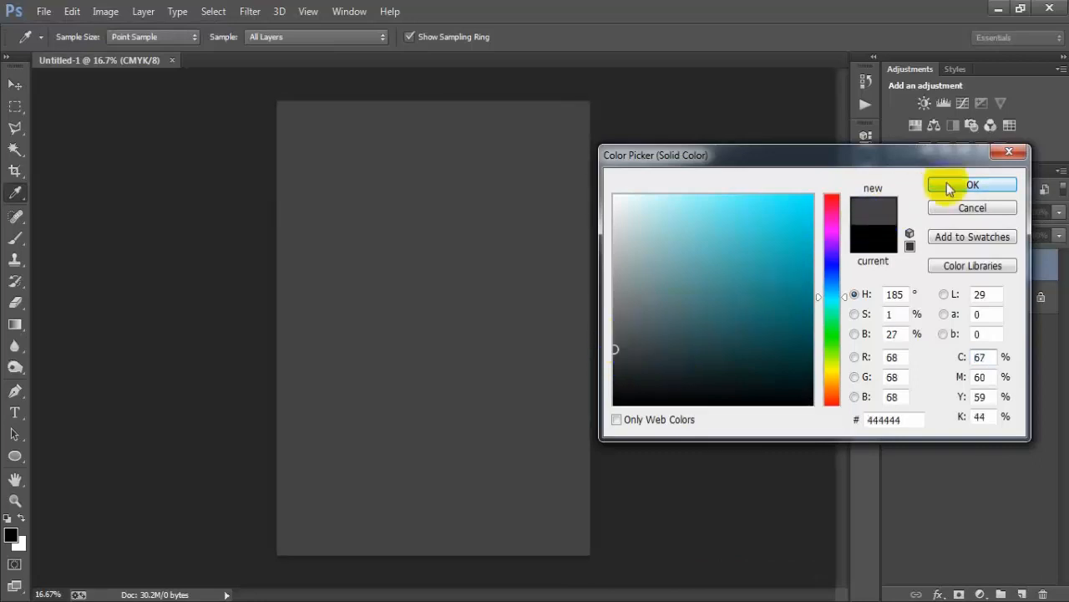
{"action": "left_click", "coordinate": [961, 185]}
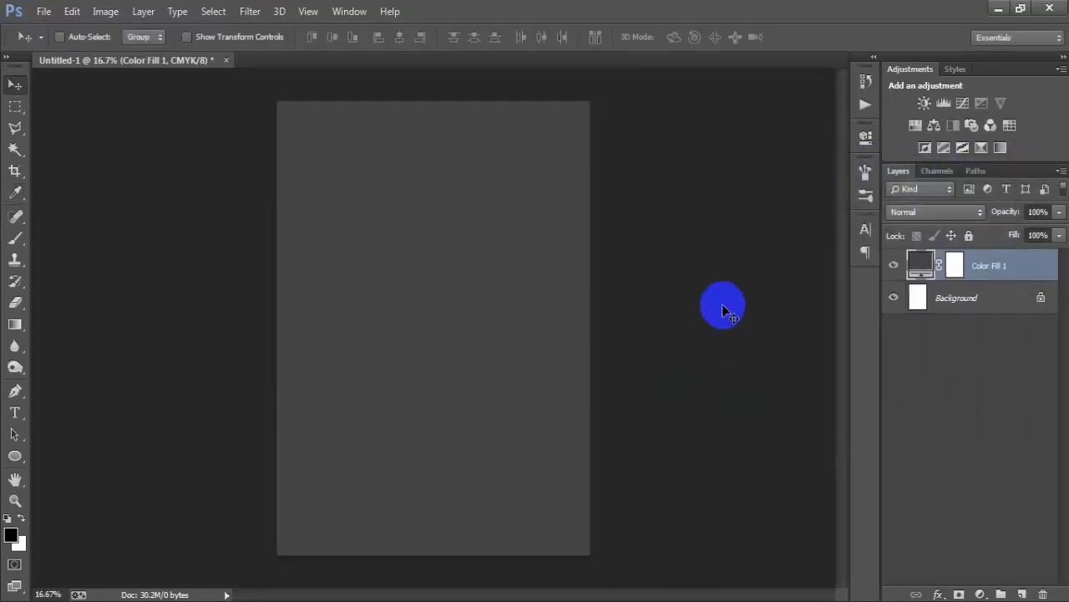
- Add a new layer and draw a black circle about 1584 px in diameter with the Ellipse Tool around the middle of the page
{"action": "left_click", "coordinate": [1020, 593]}
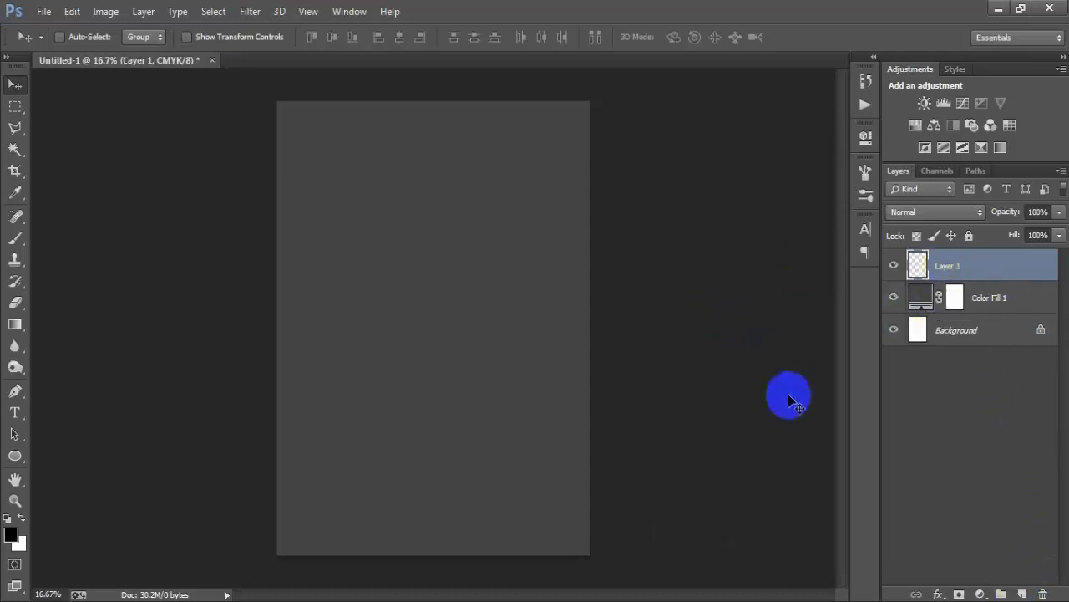
{"action": "left_click", "coordinate": [19, 462]}
{"action": "left_click", "coordinate": [71, 481]}
{"action": "left_click", "coordinate": [150, 485]}
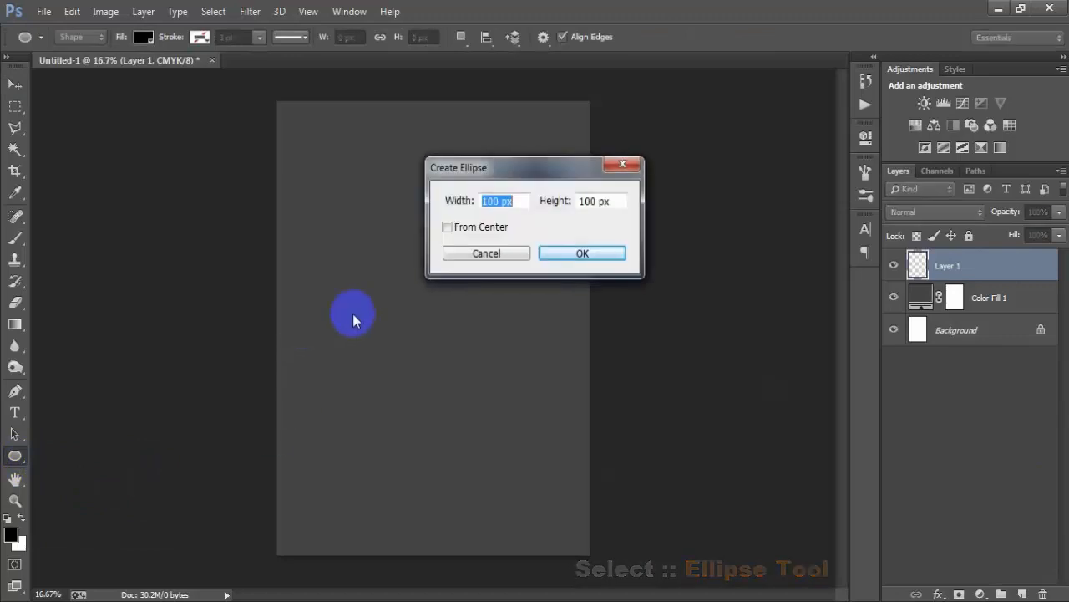
{"action": "left_click", "coordinate": [505, 255]}
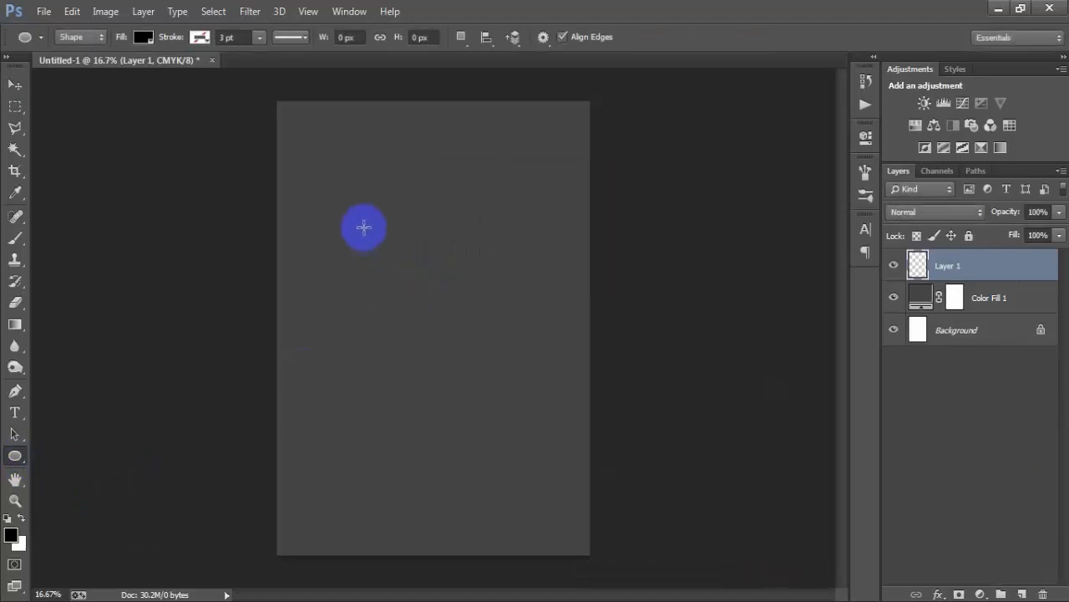
{"action": "left_click_drag", "start_coordinate": [363, 227], "coordinate": [572, 562]}
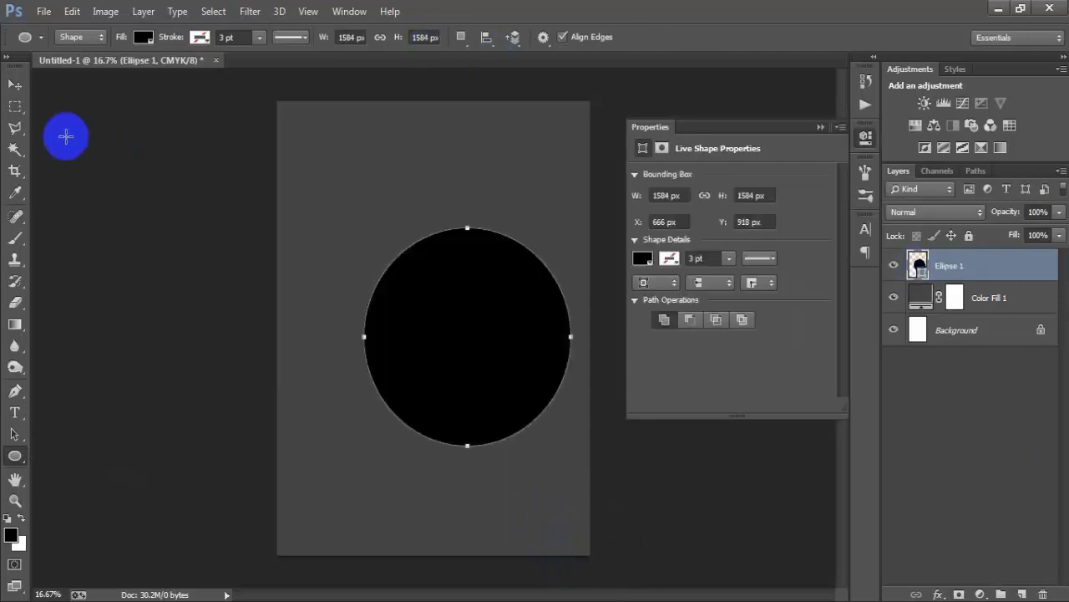
{"action": "left_click", "coordinate": [14, 83]}
{"action": "left_click", "coordinate": [821, 127]}
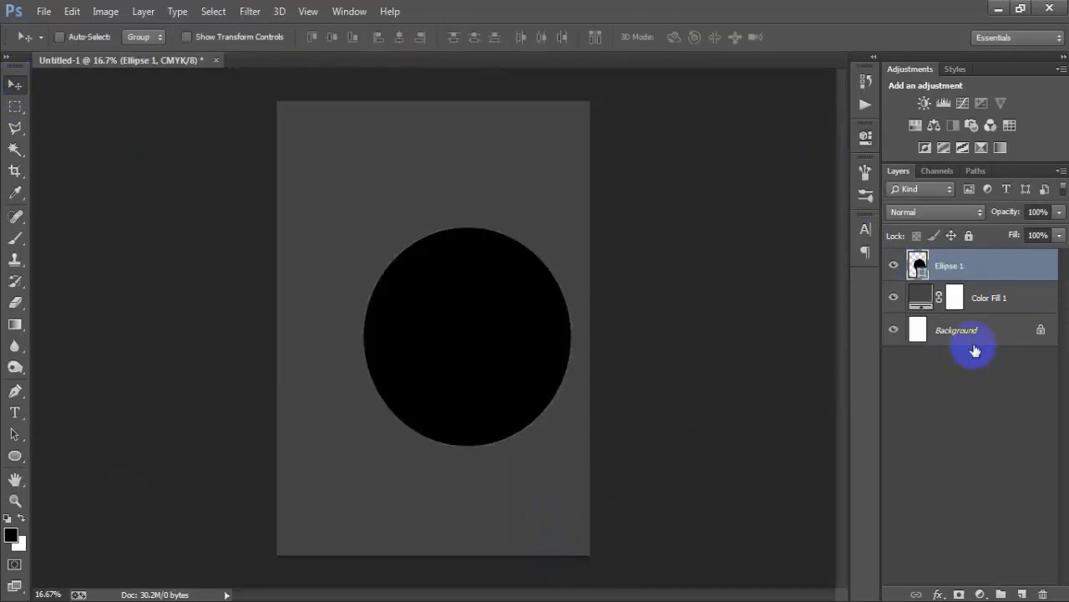
- Centre the circle horizontally on the Background and check it by hiding and showing its layer
{"action": "left_click", "coordinate": [975, 349], "text": "ctrl"}
{"action": "left_click", "coordinate": [399, 38]}
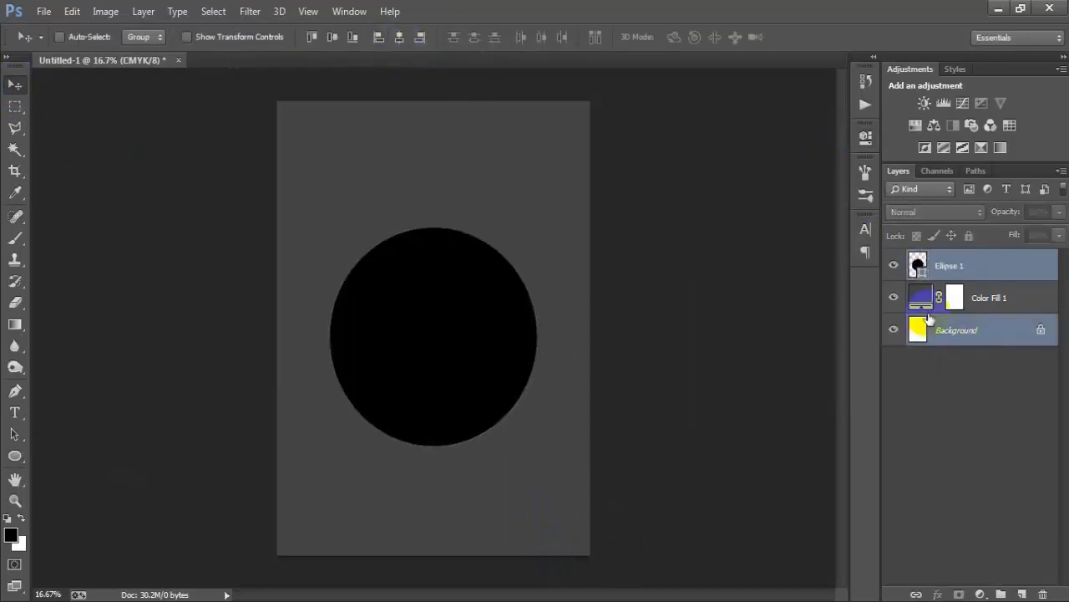
{"action": "left_click", "coordinate": [980, 266]}
{"action": "left_click", "coordinate": [892, 266]}
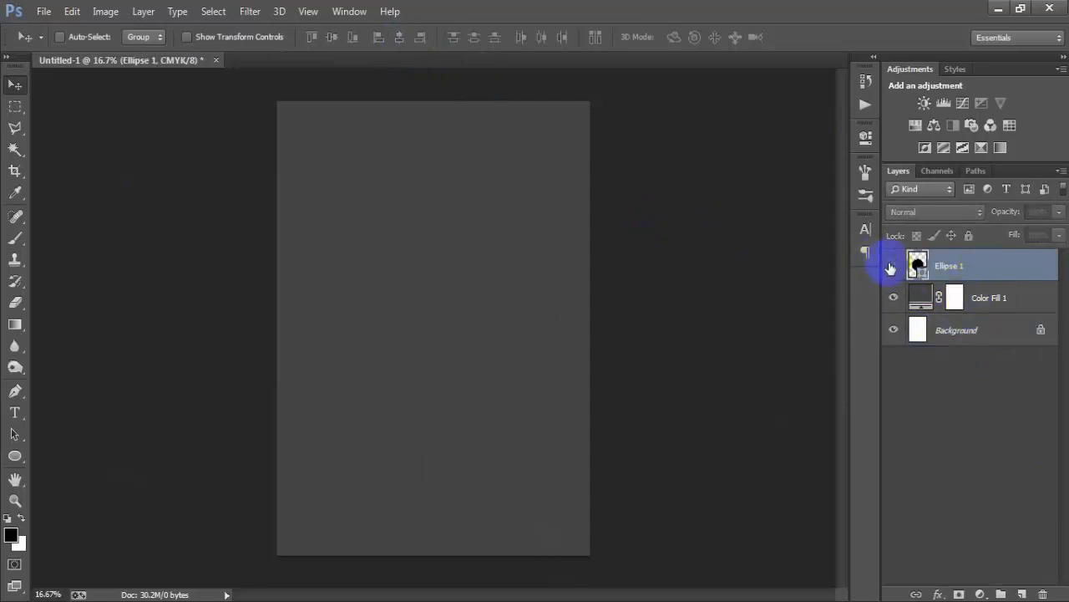
{"action": "left_click", "coordinate": [892, 266]}
- Enlarge the circle proportionally from its centre to about 104.5% and align it horizontally with the Background again
{"action": "key", "text": "ctrl+t"}
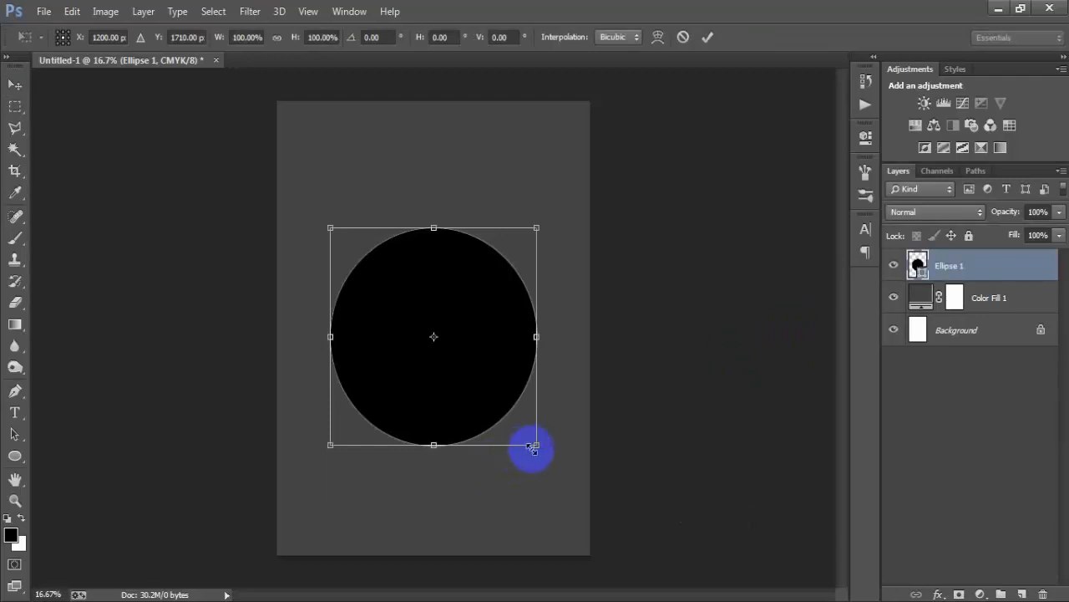
{"action": "left_click_drag", "start_coordinate": [536, 445], "coordinate": [541, 448]}
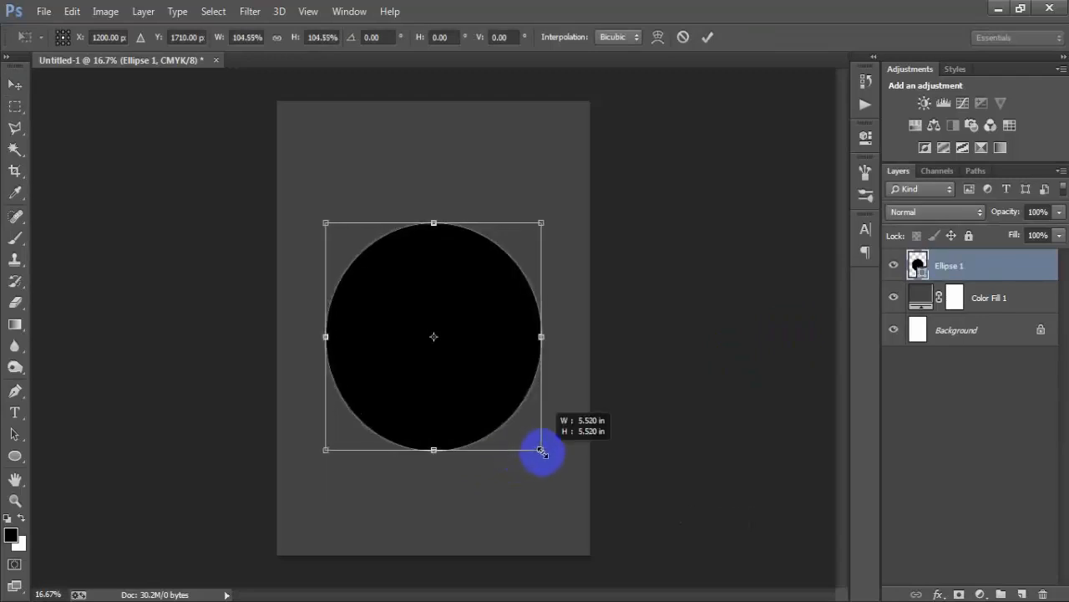
{"action": "left_click", "coordinate": [708, 36]}
{"action": "left_click", "coordinate": [984, 332], "text": "ctrl"}
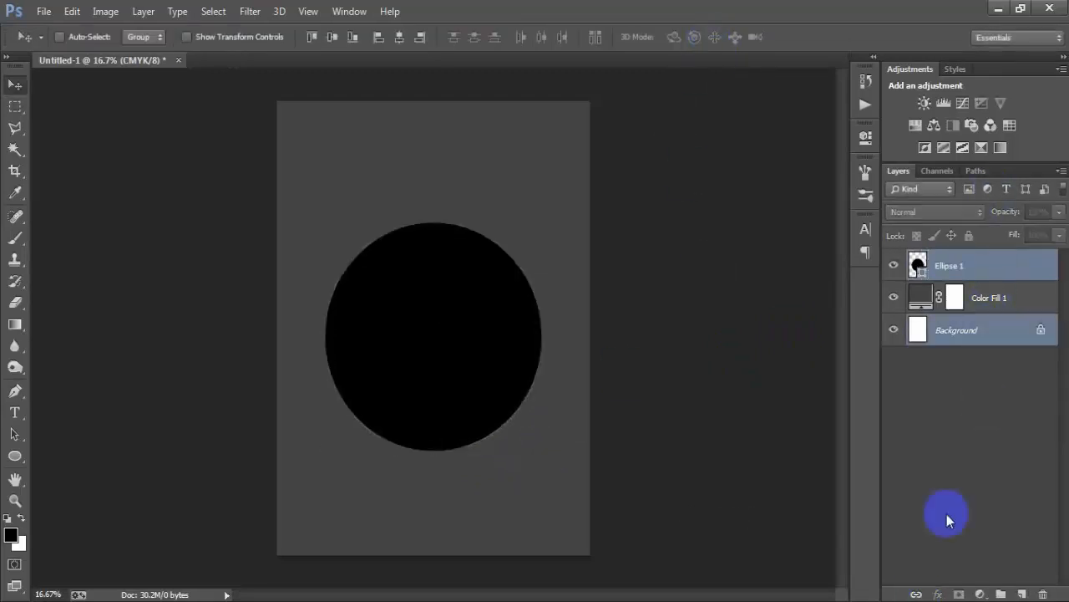
{"action": "left_click", "coordinate": [398, 38]}
{"action": "left_click", "coordinate": [988, 256]}
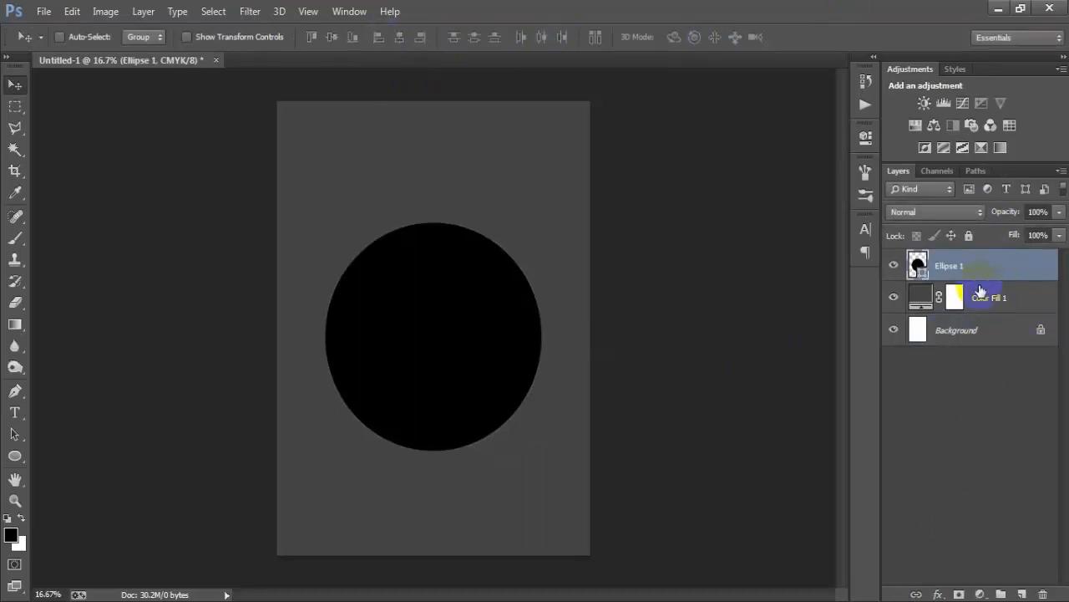
{"action": "left_click", "coordinate": [893, 265]}
{"action": "left_click", "coordinate": [893, 265]}
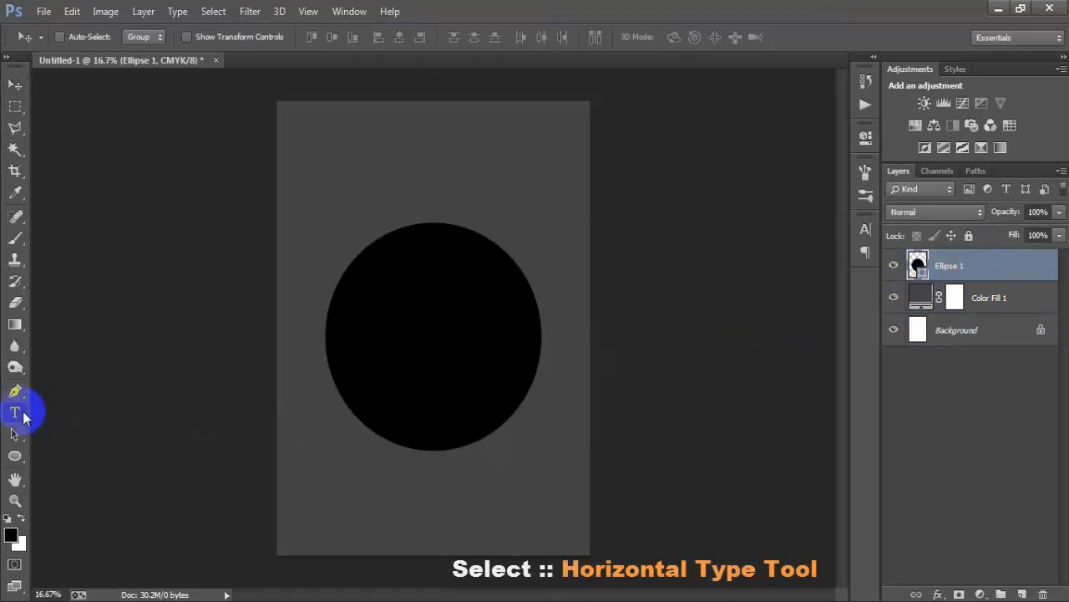
- Add the text "I'D RATHER BE" along the circle's outline with the Horizontal Type Tool, arching over its upper edge
{"action": "left_click_drag", "start_coordinate": [23, 411], "coordinate": [76, 410]}
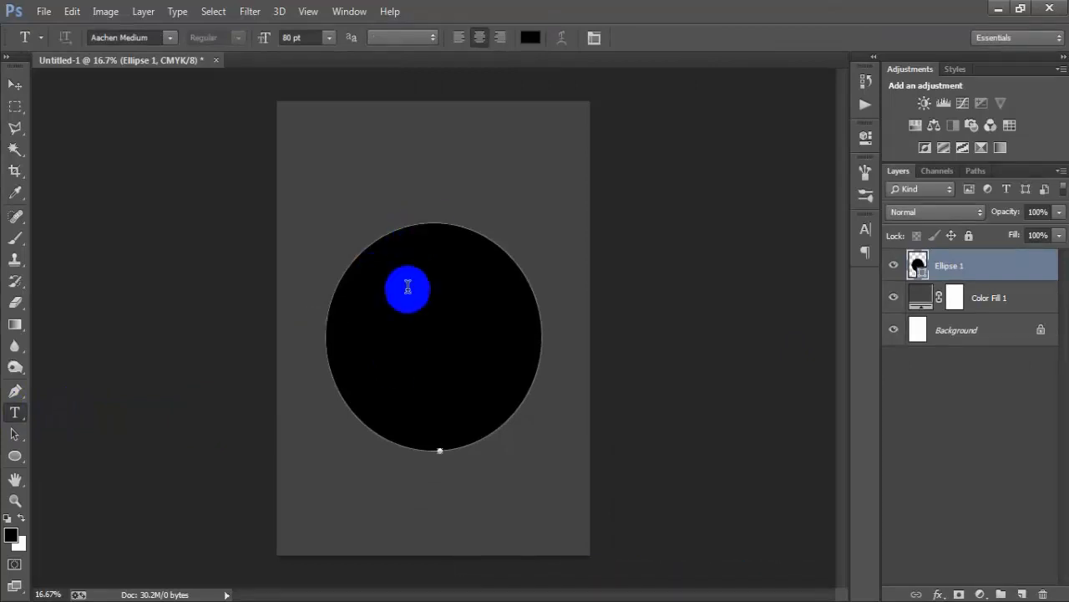
{"action": "left_click", "coordinate": [377, 425]}
{"action": "type", "text": "I'D RATHER BE"}
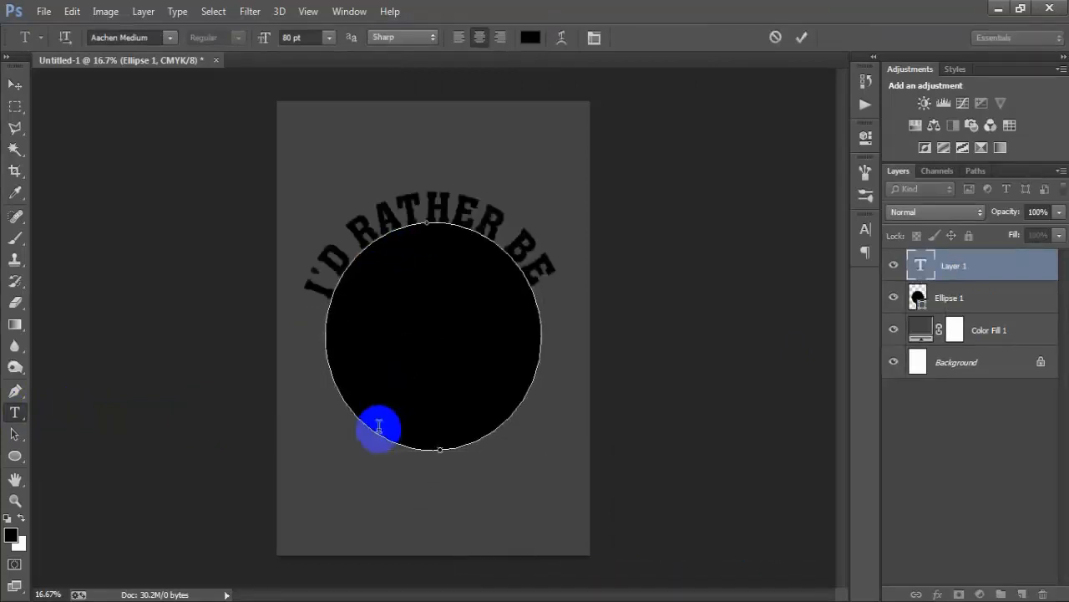
{"action": "left_click", "coordinate": [802, 39]}
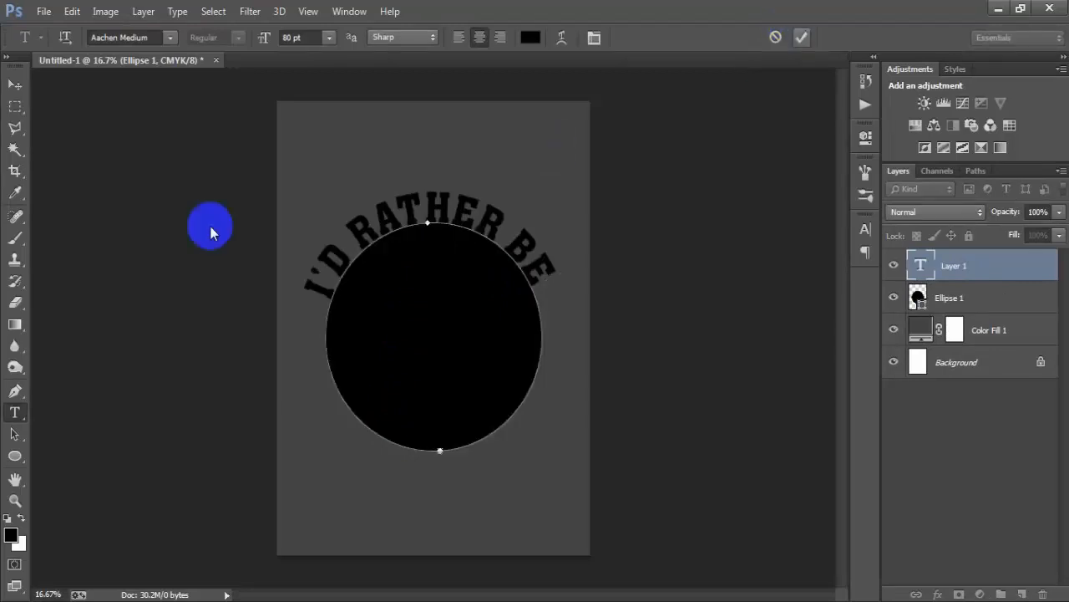
{"action": "left_click", "coordinate": [15, 86]}
{"action": "left_click", "coordinate": [473, 496]}
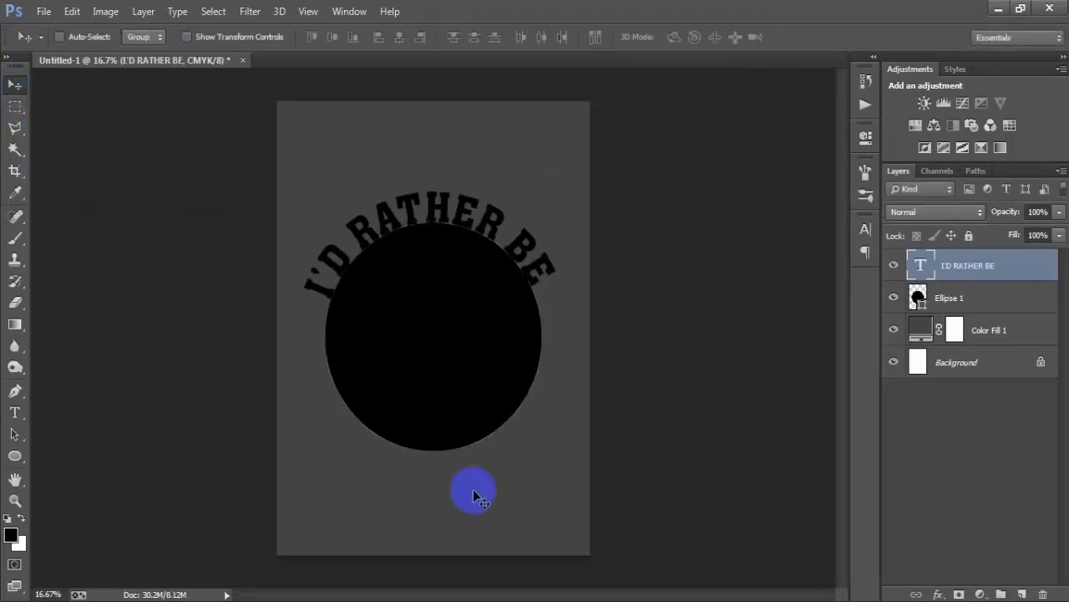
- Rotate the arched text clockwise by about 1.34° with Free Transform
{"action": "key", "text": "ctrl+t"}
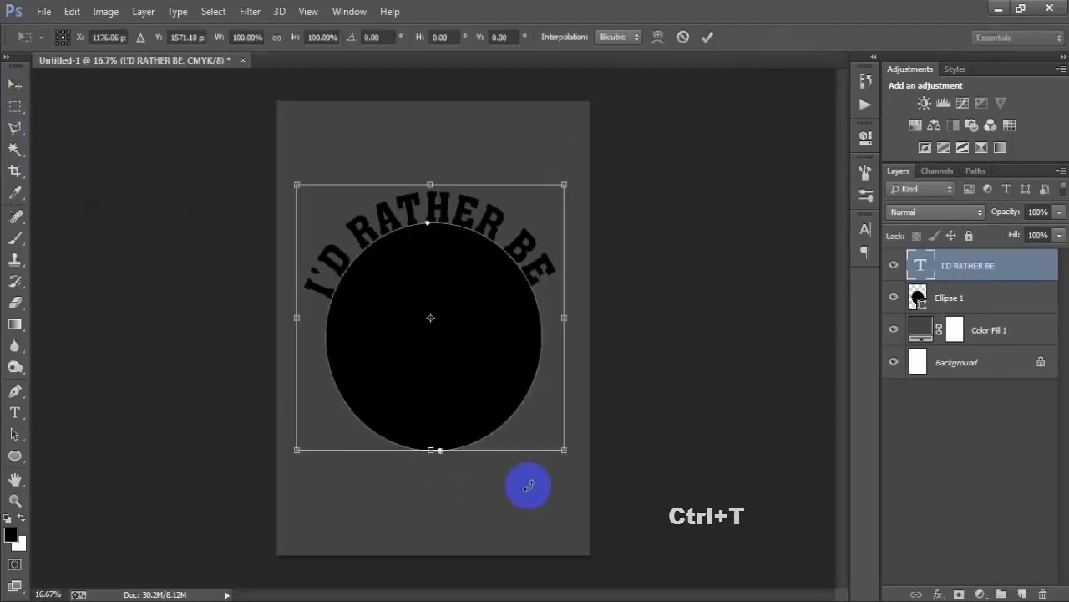
{"action": "mouse_move", "coordinate": [563, 504]}
{"action": "left_mouse_down"}
{"action": "mouse_move", "coordinate": [555, 529]}
{"action": "mouse_move", "coordinate": [566, 513]}
{"action": "mouse_move", "coordinate": [572, 522]}
{"action": "left_mouse_up"}
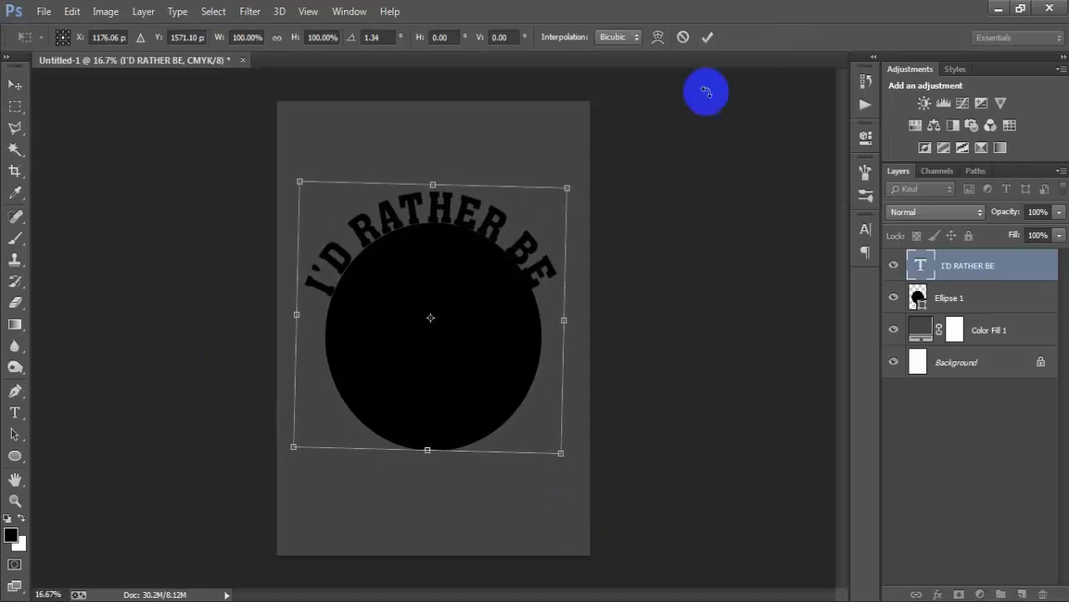
{"action": "left_click", "coordinate": [708, 37]}
- Scale the circle down slightly from its centre to leave a thin gap beneath the arched text
{"action": "left_click", "coordinate": [957, 301]}
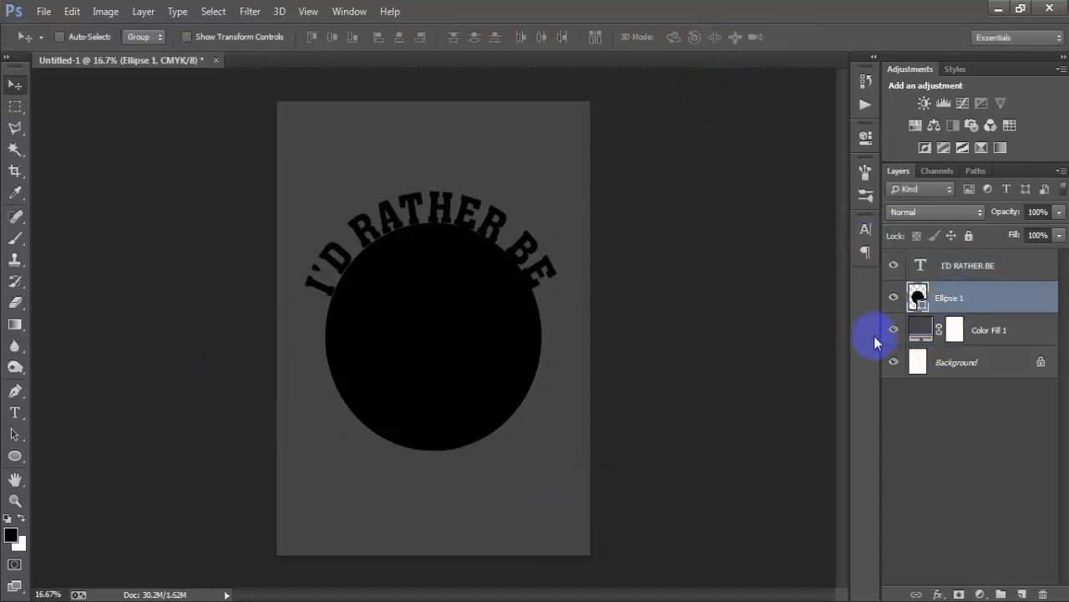
{"action": "key", "text": "ctrl+t"}
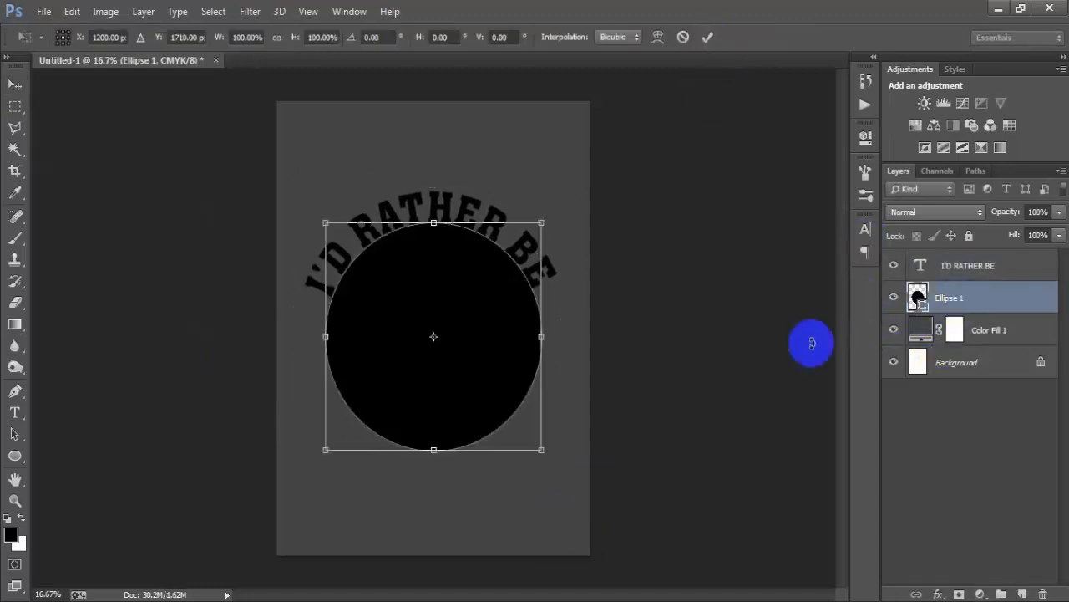
{"action": "left_click_drag", "start_coordinate": [541, 450], "coordinate": [541, 445]}
{"action": "left_click", "coordinate": [707, 37]}
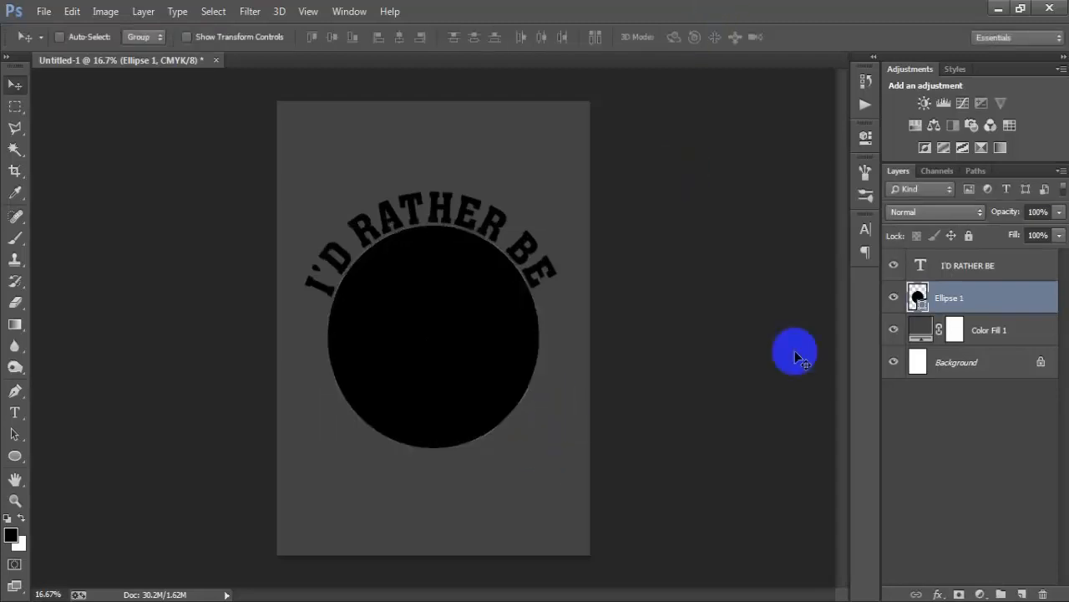
- Rasterize the Ellipse 1 shape layer
{"action": "left_click", "coordinate": [969, 267], "text": "shift"}
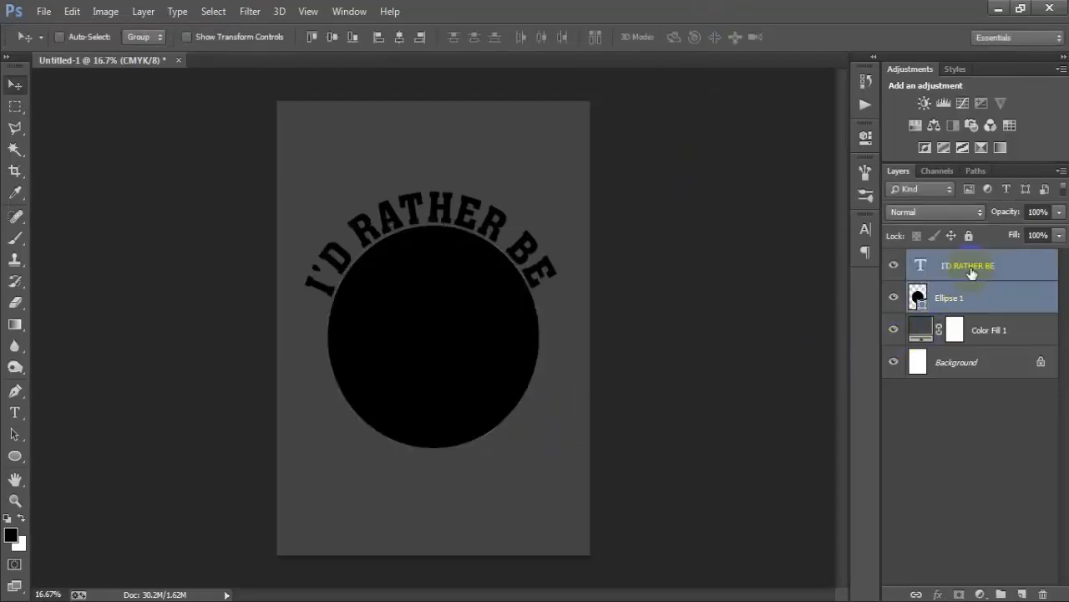
{"action": "left_click", "coordinate": [972, 274]}
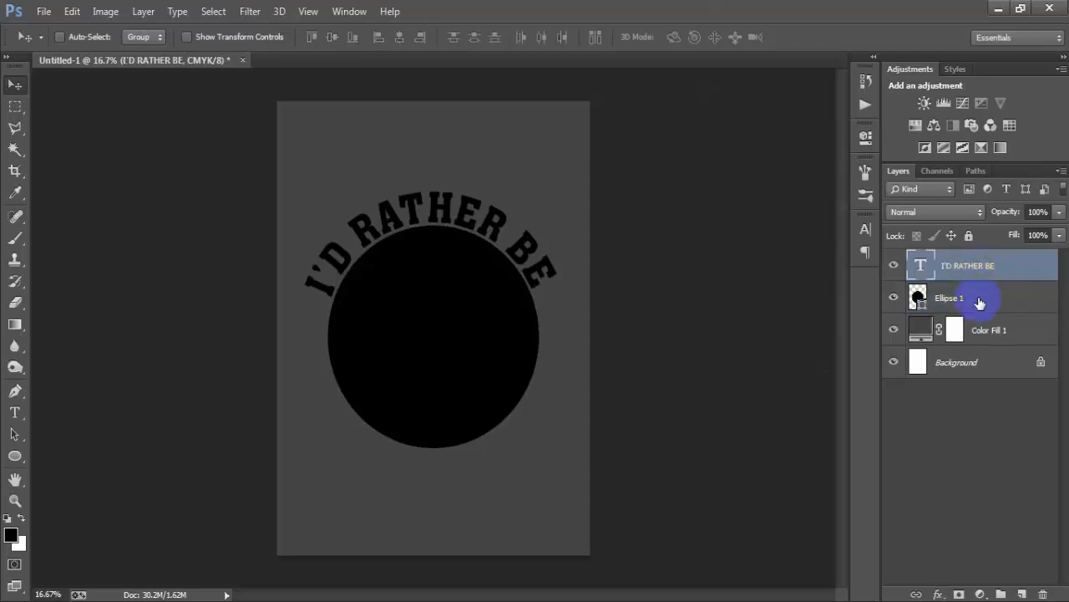
{"action": "left_click", "coordinate": [981, 301]}
{"action": "right_click", "coordinate": [979, 297]}
{"action": "left_click", "coordinate": [699, 229]}
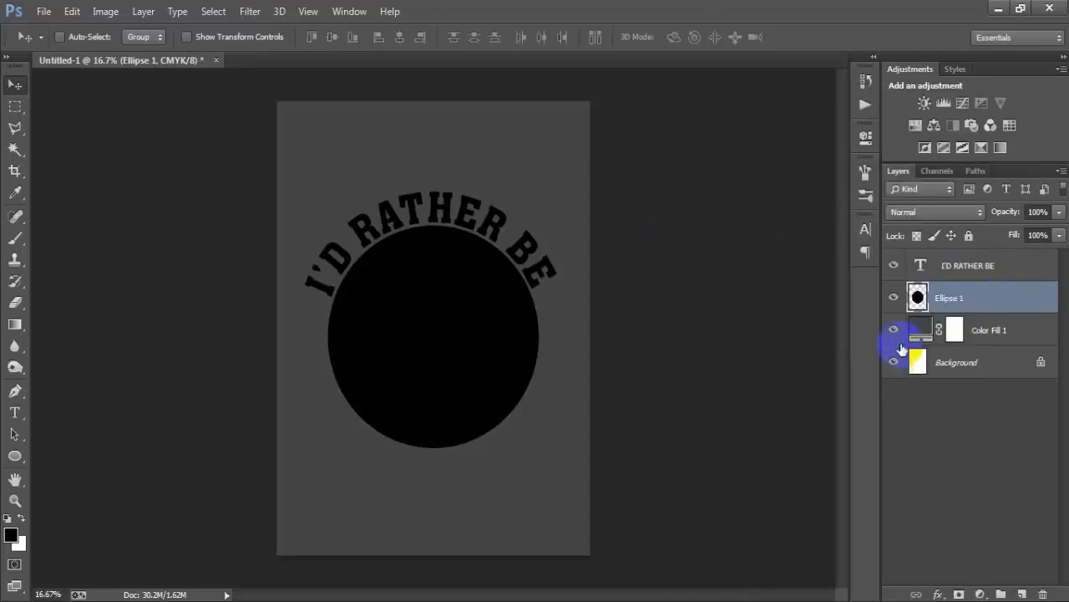
- Rotate the arched text clockwise by about another 0.2° with Free Transform
{"action": "left_click", "coordinate": [950, 269]}
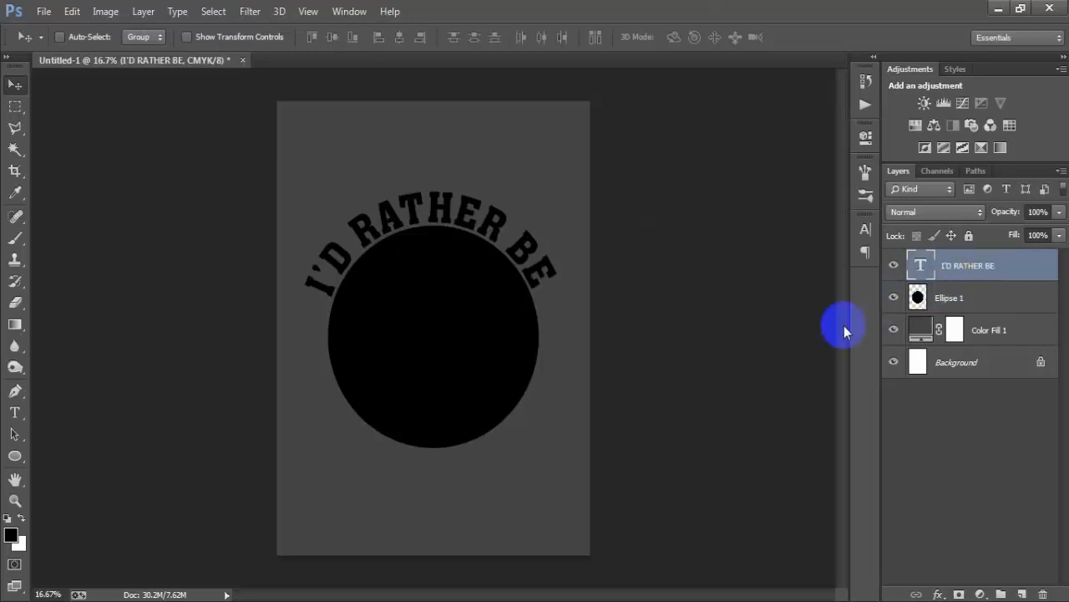
{"action": "key", "text": "ctrl+t"}
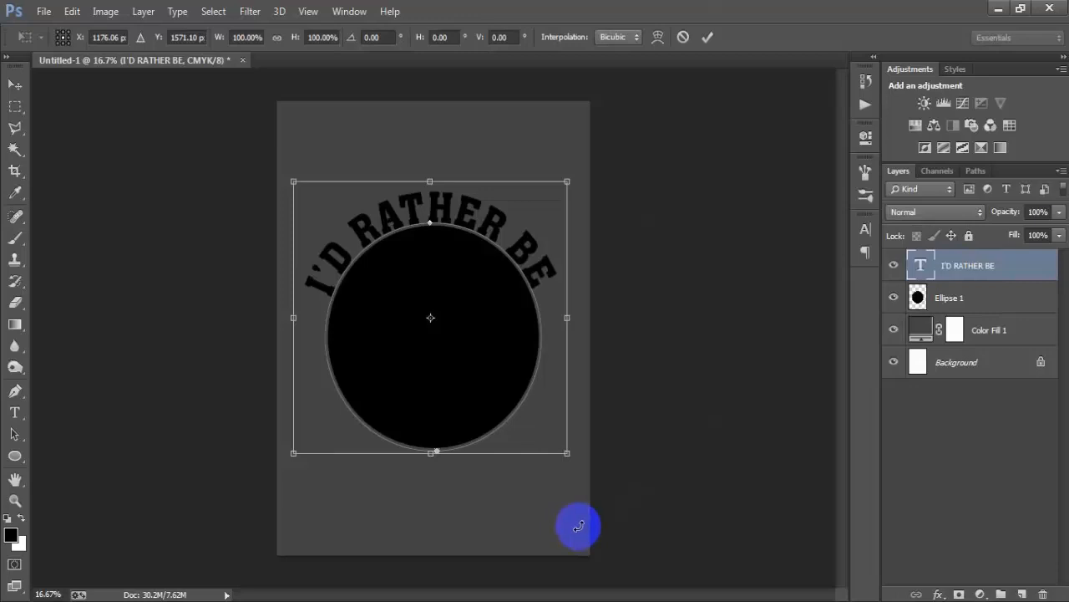
{"action": "left_click_drag", "start_coordinate": [576, 529], "coordinate": [581, 529]}
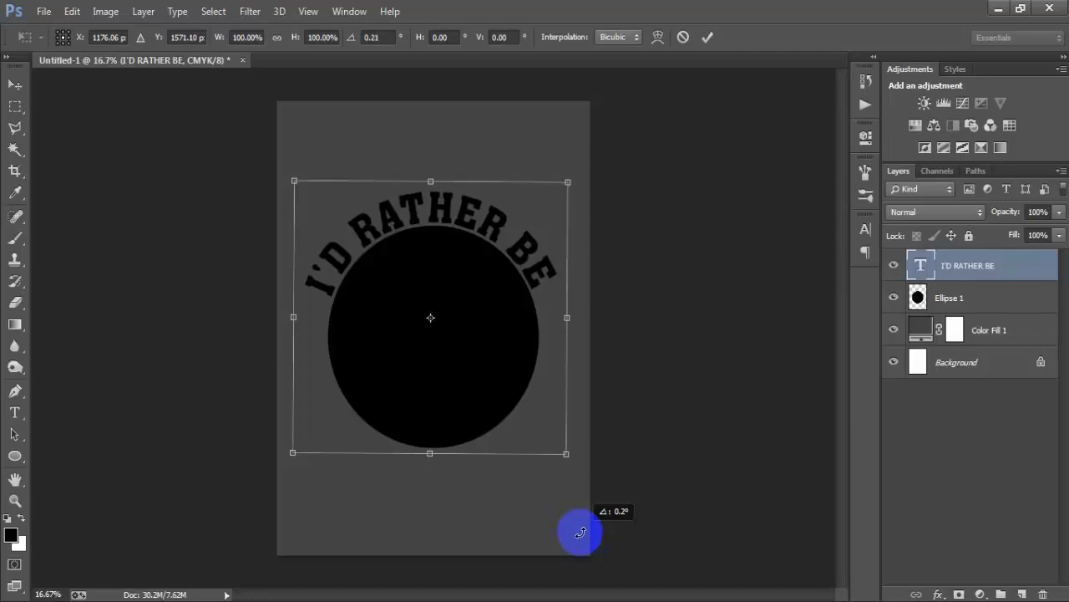
{"action": "left_click", "coordinate": [707, 37]}
- Try to align the arched text and the circle on their horizontal centres
{"action": "left_click", "coordinate": [958, 307], "text": "shift"}
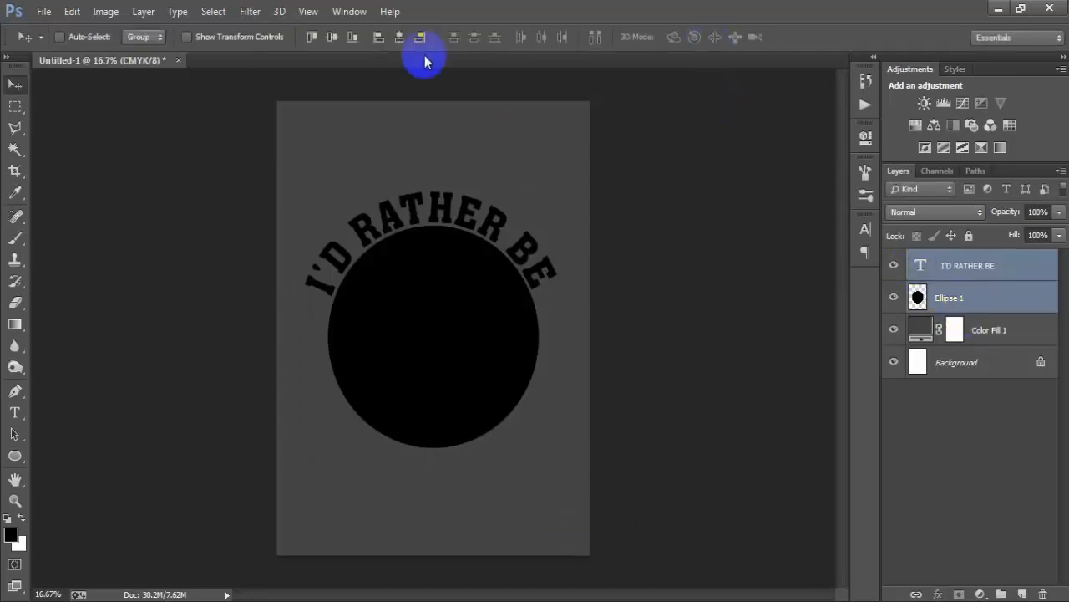
{"action": "left_click", "coordinate": [399, 36]}
{"action": "key", "text": "ctrl+z"}
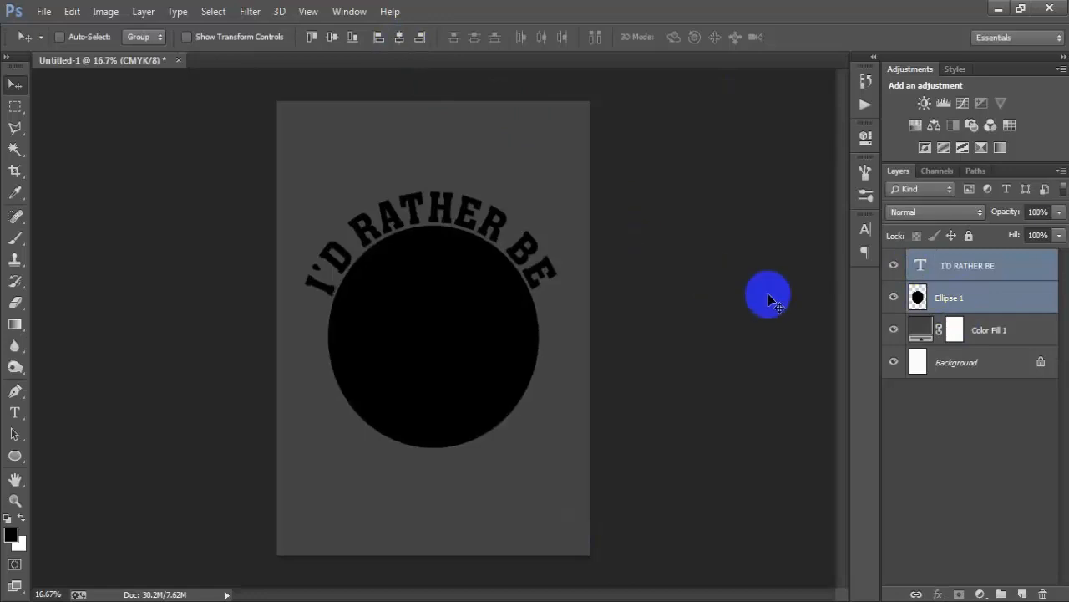
{"action": "left_click", "coordinate": [999, 266]}
{"action": "left_click", "coordinate": [994, 306]}
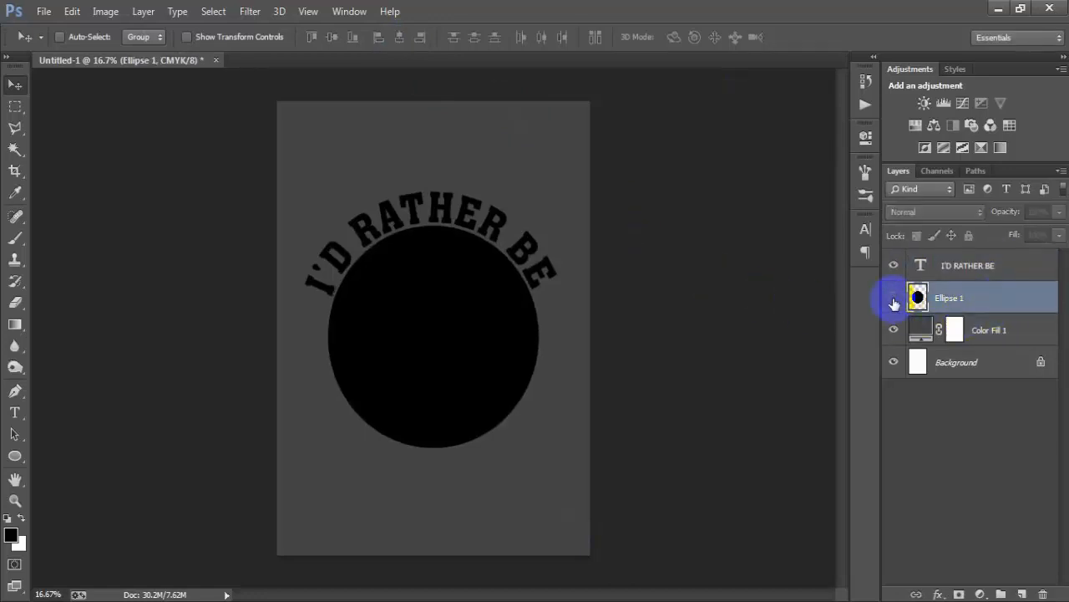
{"action": "left_click", "coordinate": [894, 299]}
{"action": "left_click", "coordinate": [894, 299]}
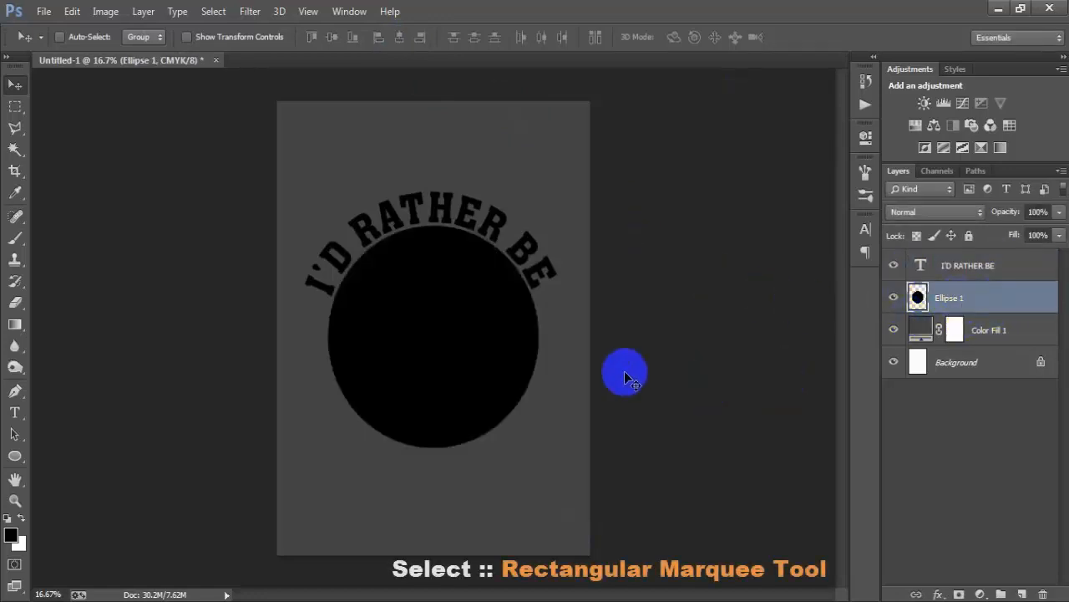
{"action": "left_click", "coordinate": [14, 107]}
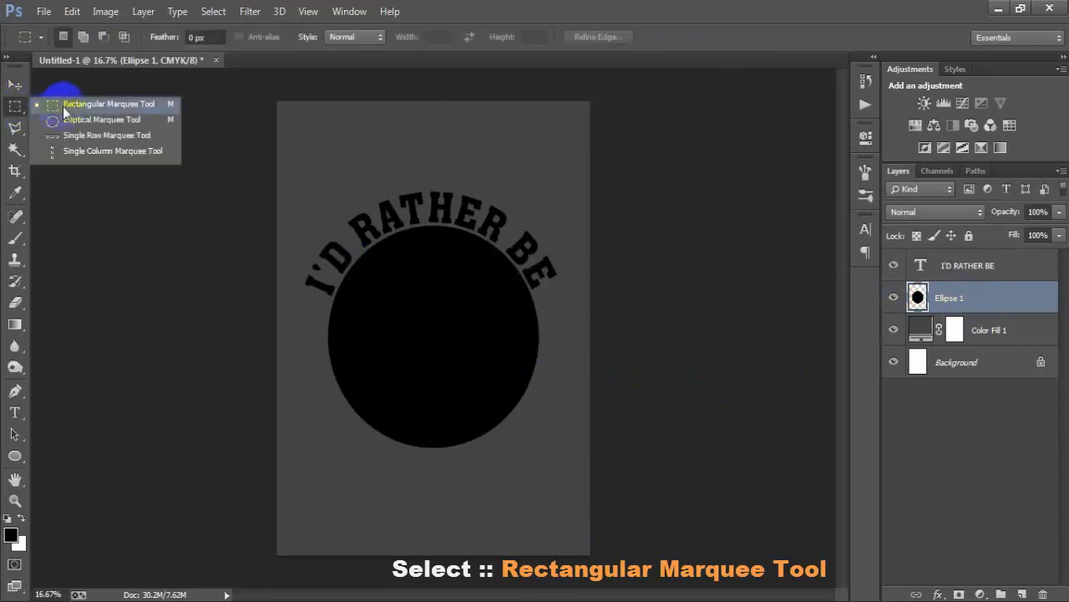
{"action": "left_click", "coordinate": [74, 103]}
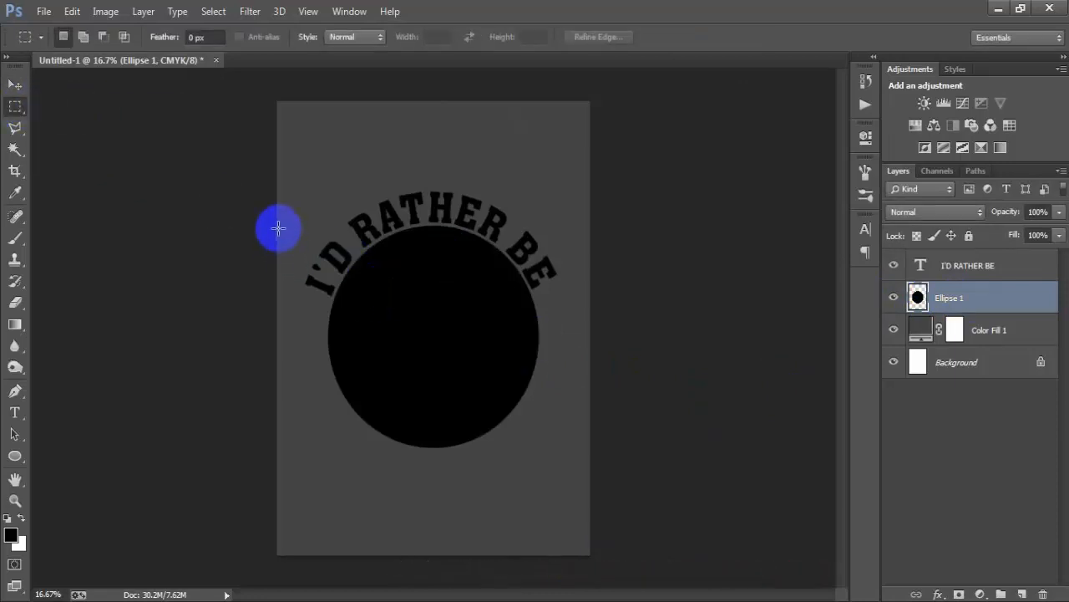
{"action": "left_click_drag", "start_coordinate": [275, 227], "coordinate": [630, 230]}
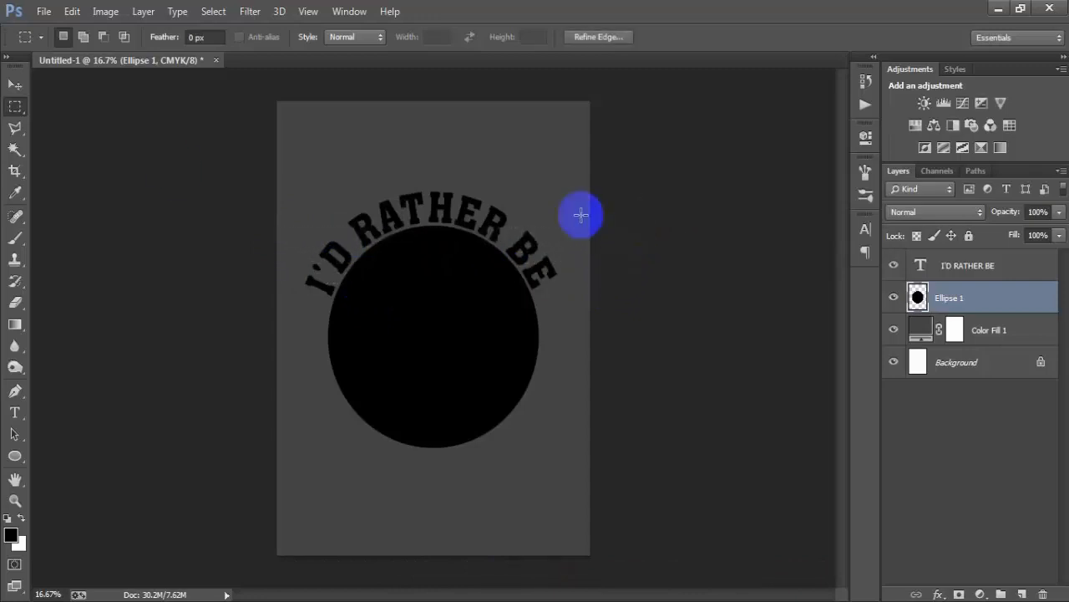
{"action": "left_click", "coordinate": [15, 84]}
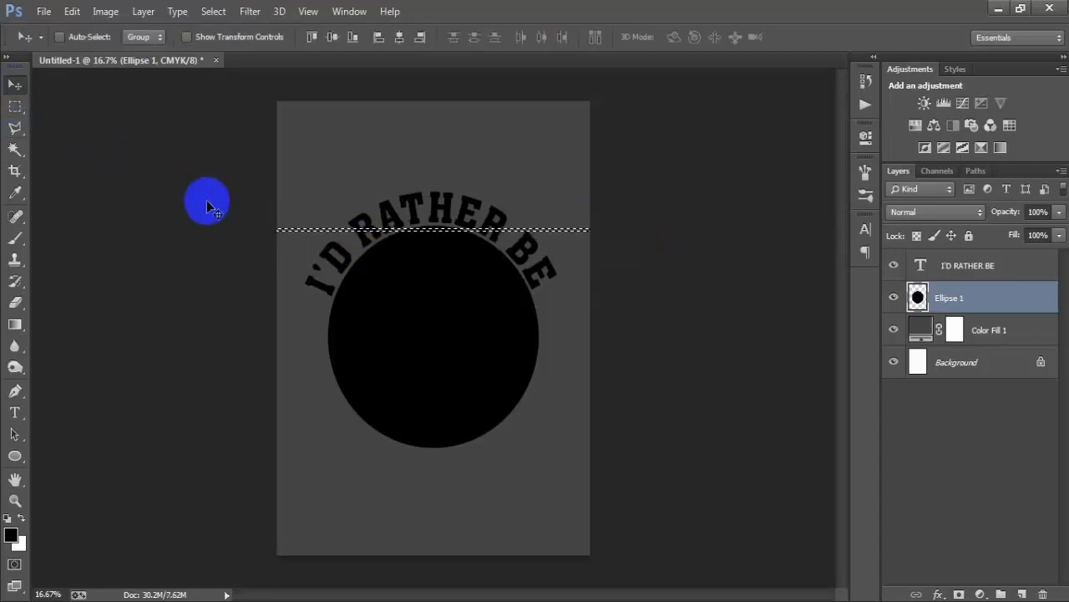
{"action": "key", "text": "alt+bracketright"}
{"action": "key", "text": "ctrl+d"}
{"action": "left_click", "coordinate": [15, 106]}
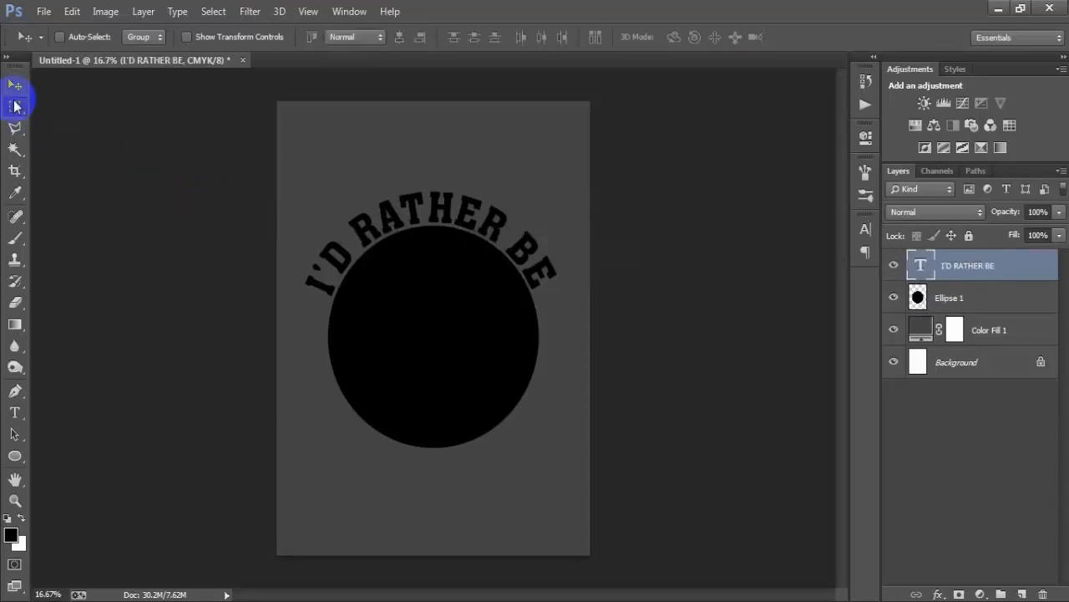
{"action": "left_click_drag", "start_coordinate": [276, 255], "coordinate": [653, 258]}
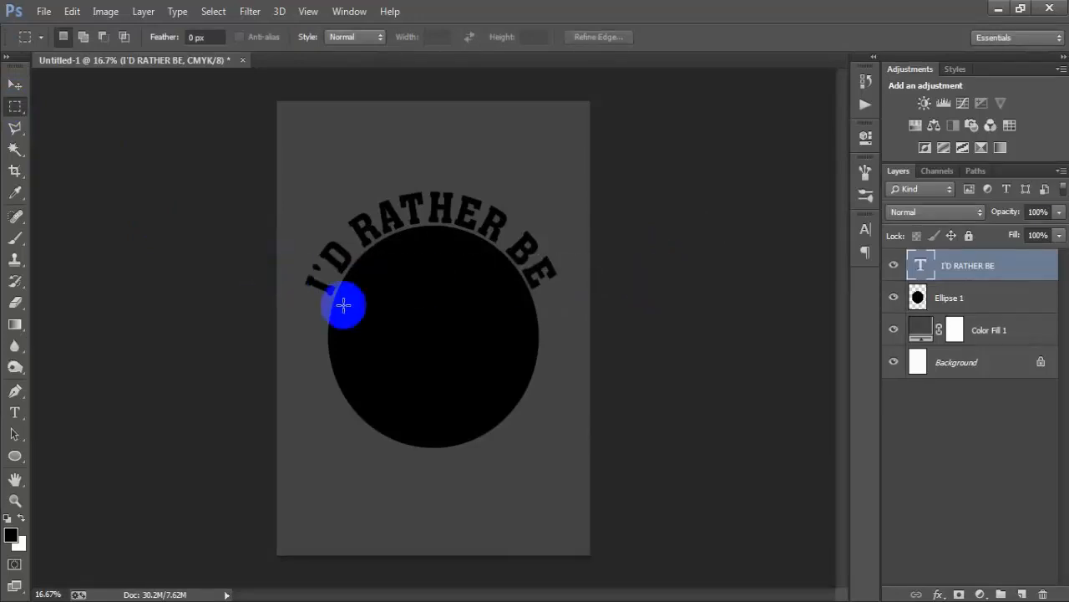
- Select a very thin full-width horizontal strip across the upper part of the circle on the Ellipse 1 layer and delete it
{"action": "left_click", "coordinate": [978, 301]}
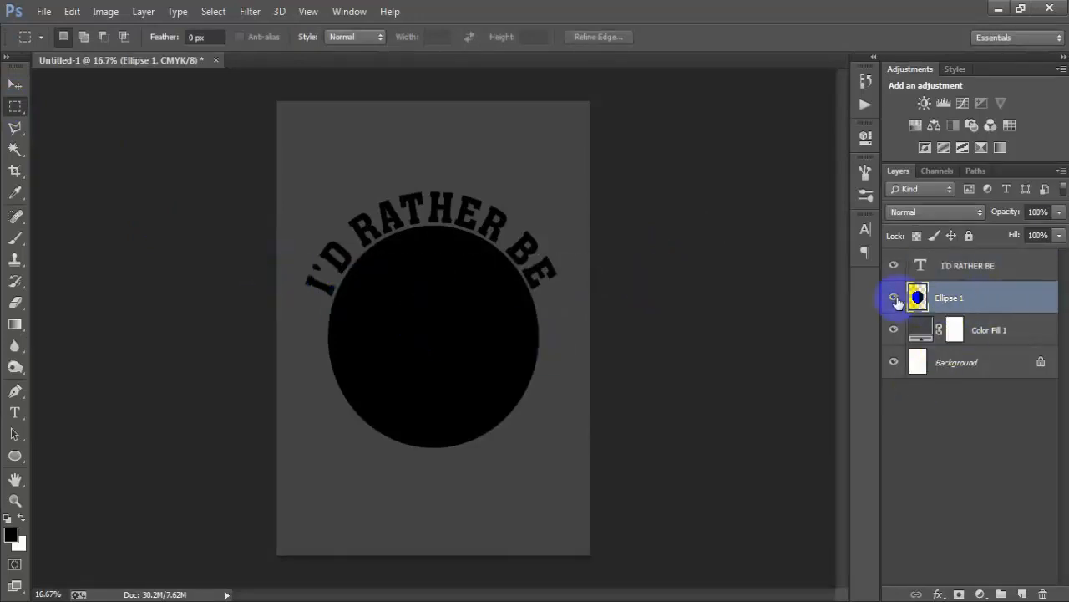
{"action": "left_click", "coordinate": [894, 298]}
{"action": "left_click", "coordinate": [894, 298]}
{"action": "left_click", "coordinate": [299, 282]}
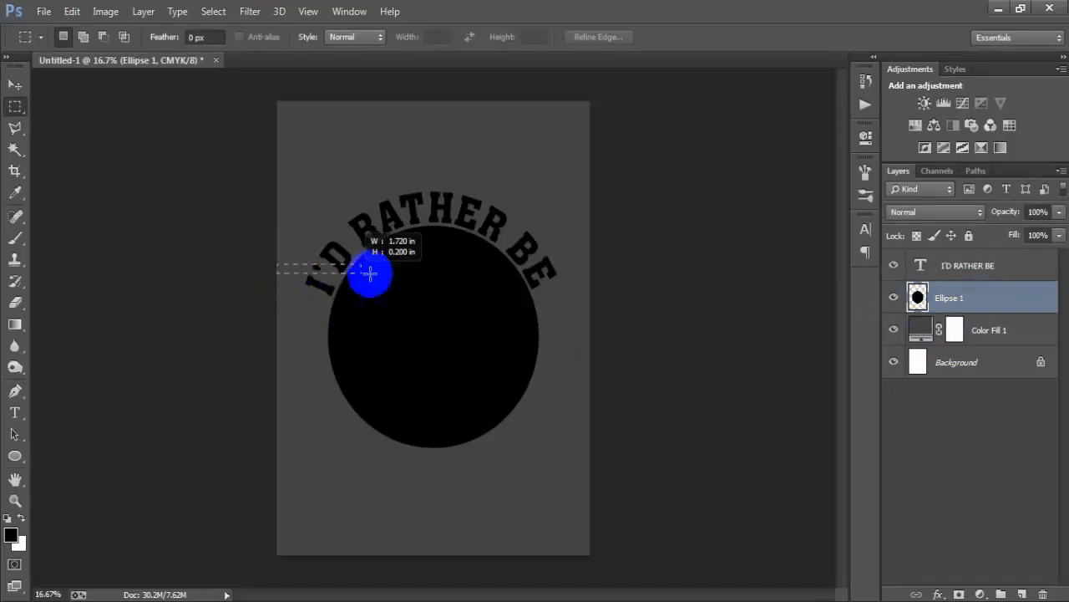
{"action": "left_click_drag", "start_coordinate": [370, 272], "coordinate": [636, 269]}
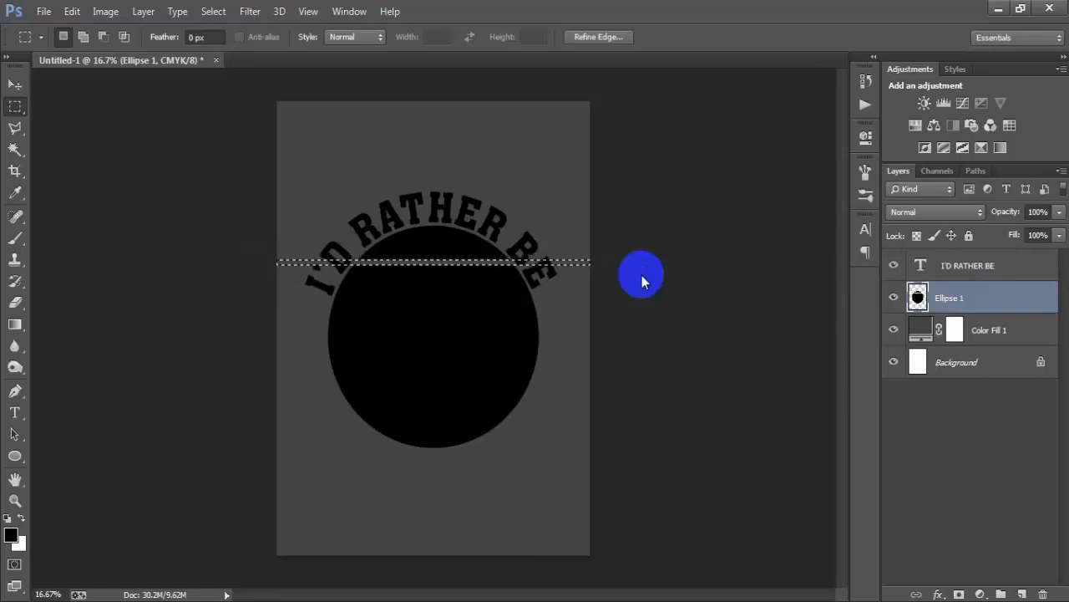
{"action": "key", "text": "shift+Down"}
{"action": "key", "text": "shift+Down"}
{"action": "key", "text": "shift+Down"}
{"action": "key", "text": "shift+Down"}
{"action": "key", "text": "shift+Down"}
{"action": "key", "text": "shift+Down"}
{"action": "key", "text": "shift+Down"}
{"action": "key", "text": "shift+Down"}
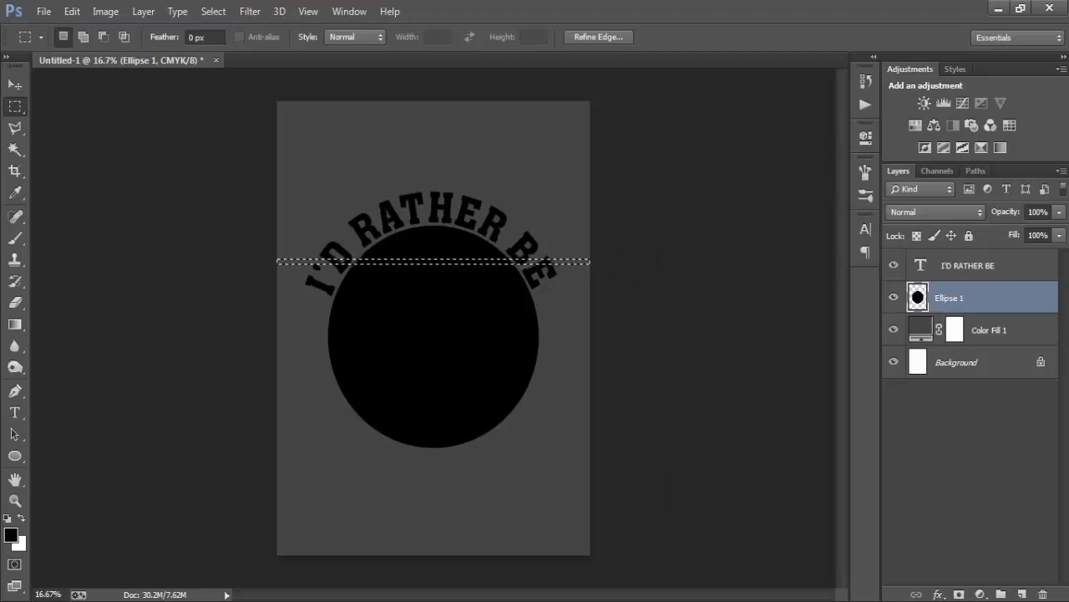
{"action": "key", "text": "ctrl+d"}
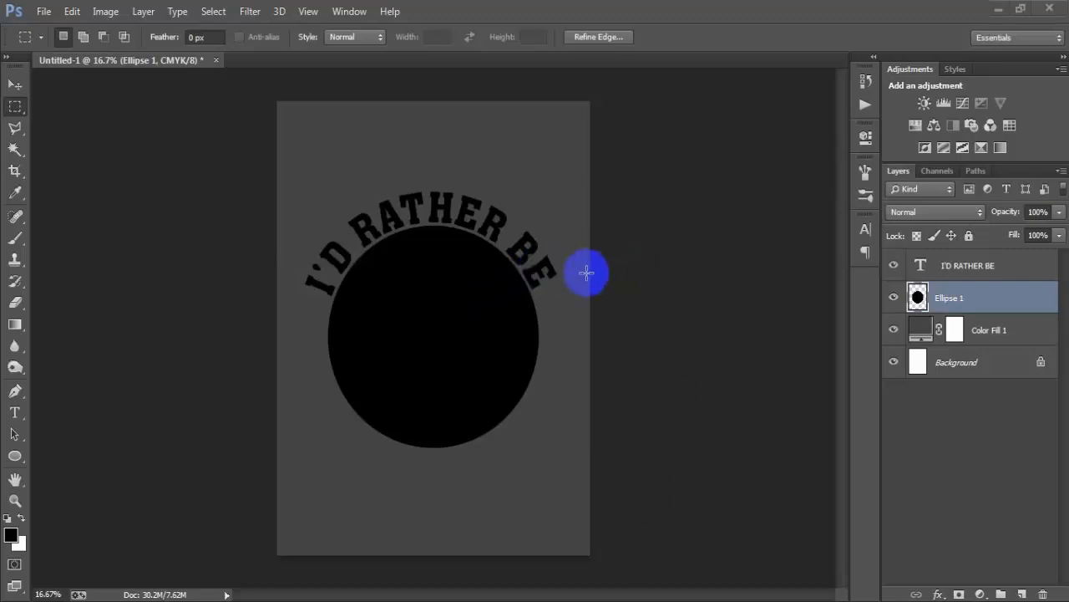
{"action": "key", "text": "Delete"}
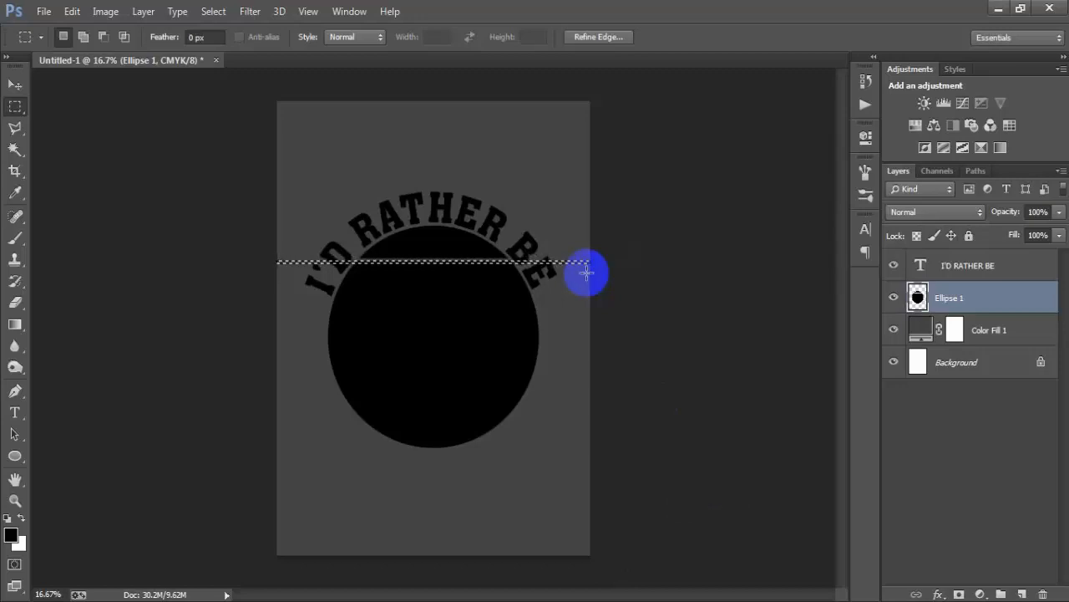
- Move the strip selection down to the level of the arched text's lower ends and delete a second gap from the circle
{"action": "left_click", "coordinate": [586, 272]}
{"action": "key", "text": "Down"}
{"action": "key", "text": "Down"}
{"action": "key", "text": "Down"}
{"action": "key", "text": "Down"}
{"action": "key", "text": "Down"}
{"action": "key", "text": "Down"}
{"action": "key", "text": "Down"}
{"action": "key", "text": "Down"}
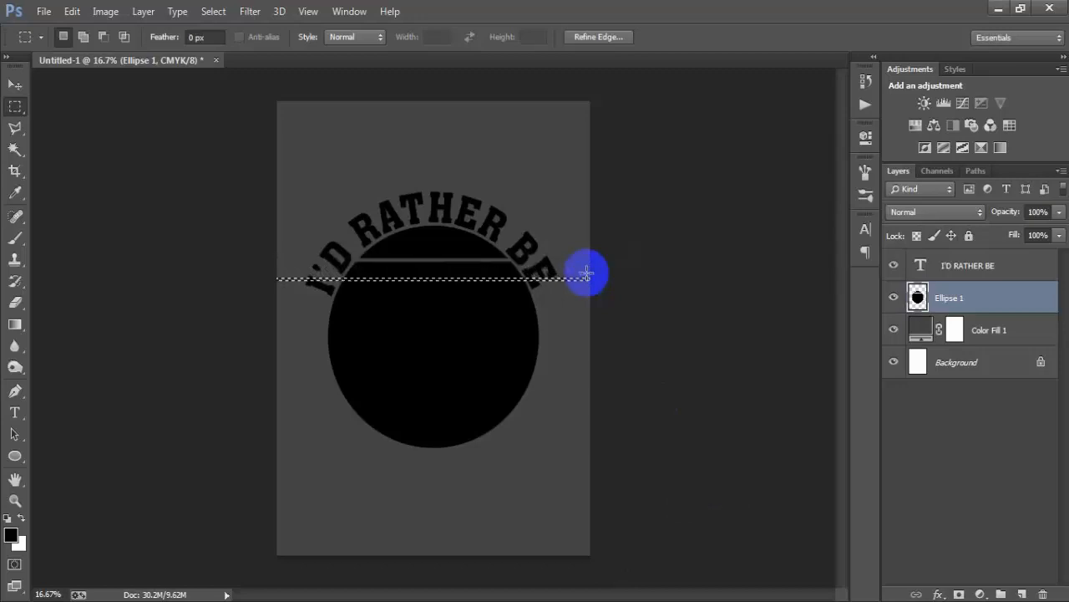
{"action": "key", "text": "Down"}
{"action": "key", "text": "Down"}
{"action": "key", "text": "Down"}
{"action": "key", "text": "Down"}
{"action": "key", "text": "Down"}
{"action": "key", "text": "Down"}
{"action": "key", "text": "Down"}
{"action": "key", "text": "Down"}
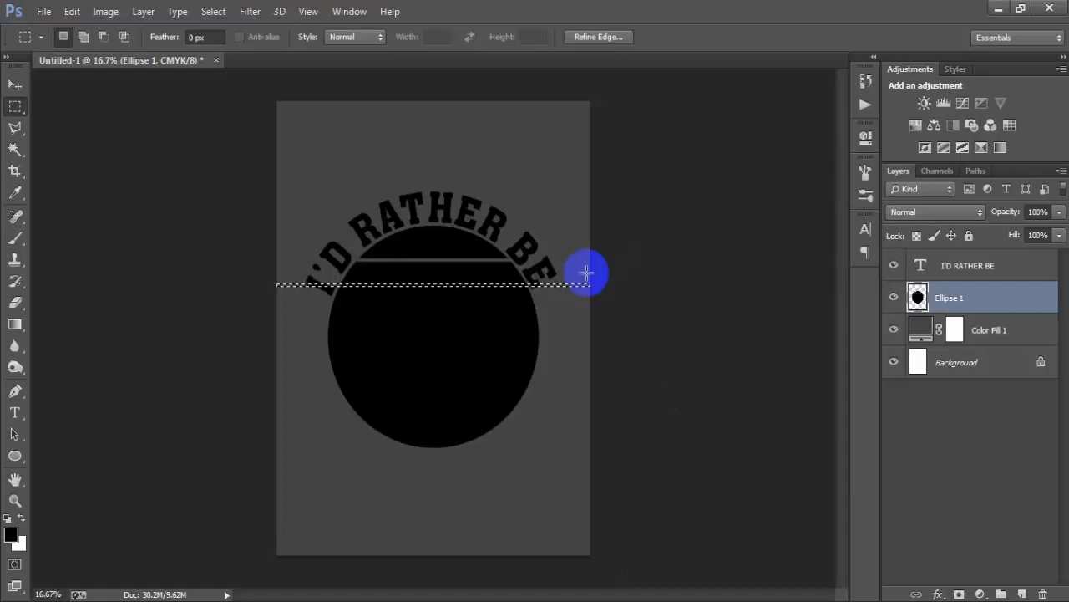
{"action": "key", "text": "Down"}
{"action": "key", "text": "Down"}
{"action": "key", "text": "Down"}
{"action": "key", "text": "Down"}
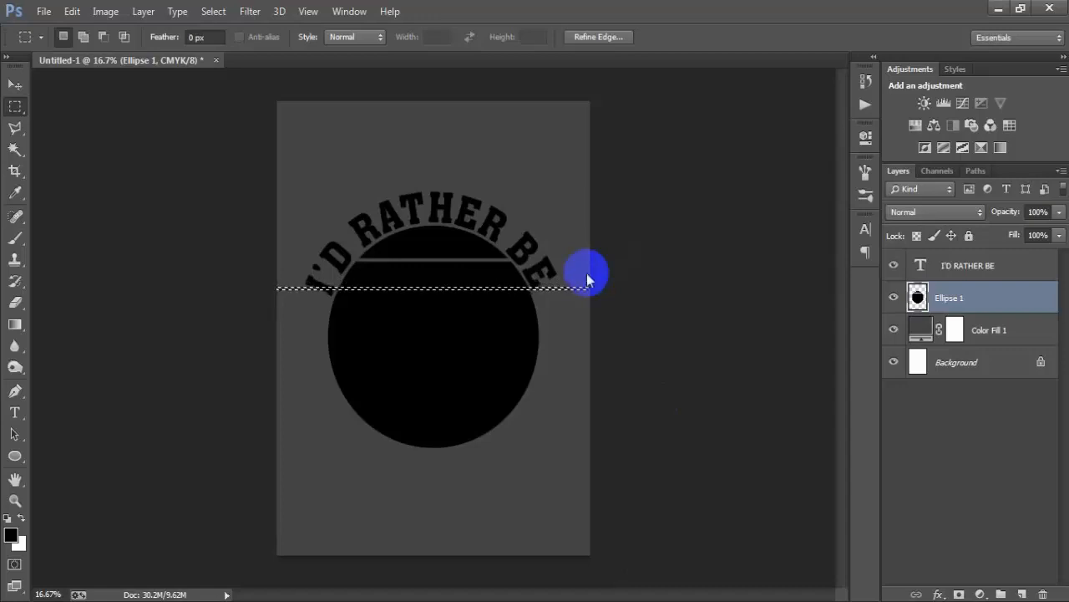
{"action": "key", "text": "Down"}
{"action": "key", "text": "Down"}
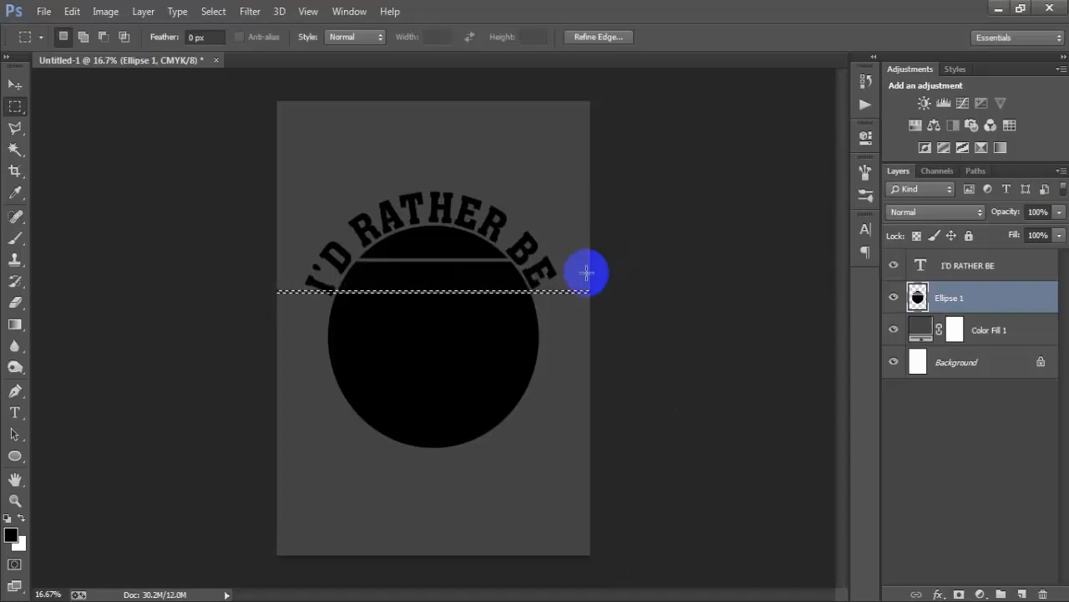
{"action": "key", "text": "Delete"}
- Move the strip selection to just above the circle's middle and cut a third, similarly spaced gap
{"action": "key", "text": "shift+Down"}
{"action": "key", "text": "shift+Down"}
{"action": "key", "text": "shift+Down"}
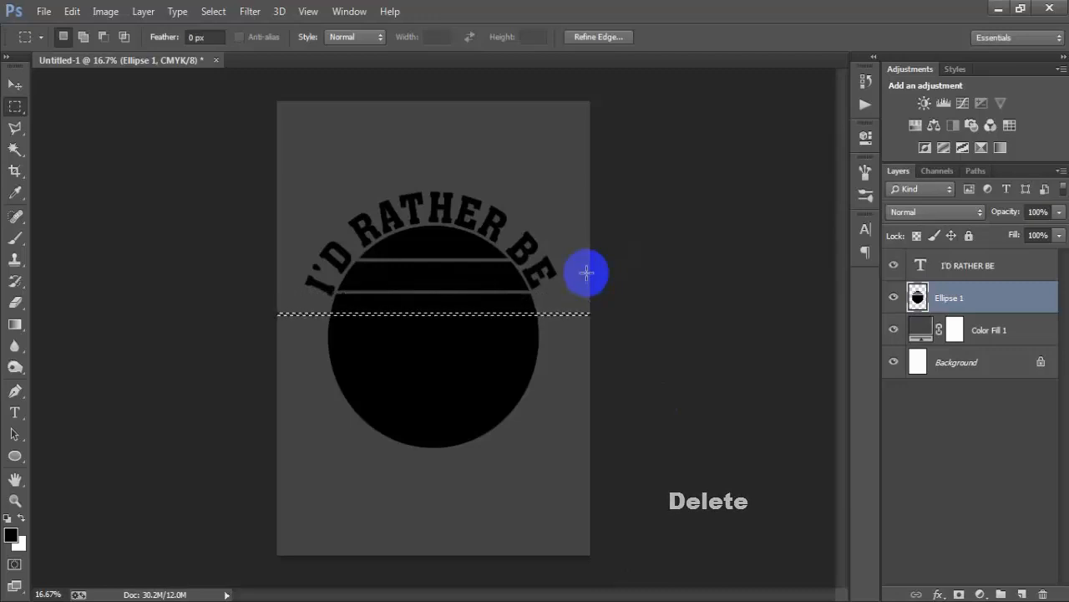
{"action": "key", "text": "Down"}
{"action": "key", "text": "Down"}
{"action": "key", "text": "Down"}
{"action": "key", "text": "Down"}
{"action": "key", "text": "Down"}
{"action": "key", "text": "Down"}
{"action": "key", "text": "Down"}
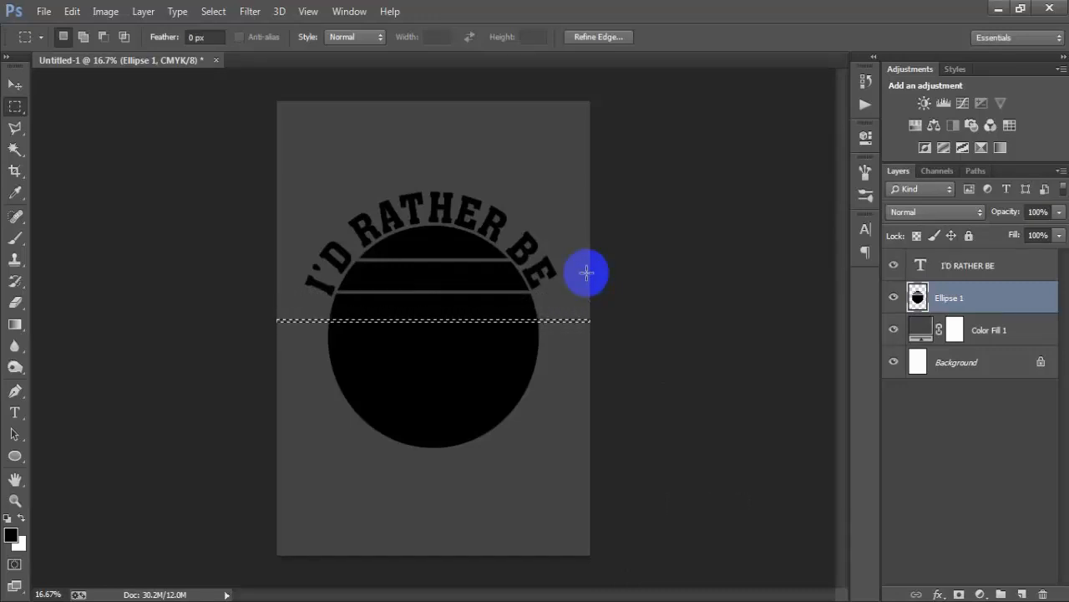
- Move the strip selection to just below the circle's middle and cut a fourth gap at matching spacing
{"action": "key", "text": "Down"}
{"action": "key", "text": "Down"}
{"action": "key", "text": "Down"}
{"action": "key", "text": "Down"}
{"action": "key", "text": "Down"}
{"action": "key", "text": "Down"}
{"action": "key", "text": "Down"}
{"action": "key", "text": "Down"}
{"action": "key", "text": "Down"}
{"action": "key", "text": "Down"}
{"action": "key", "text": "Down"}
{"action": "key", "text": "Down"}
{"action": "key", "text": "Down"}
{"action": "key", "text": "Down"}
{"action": "key", "text": "Down"}
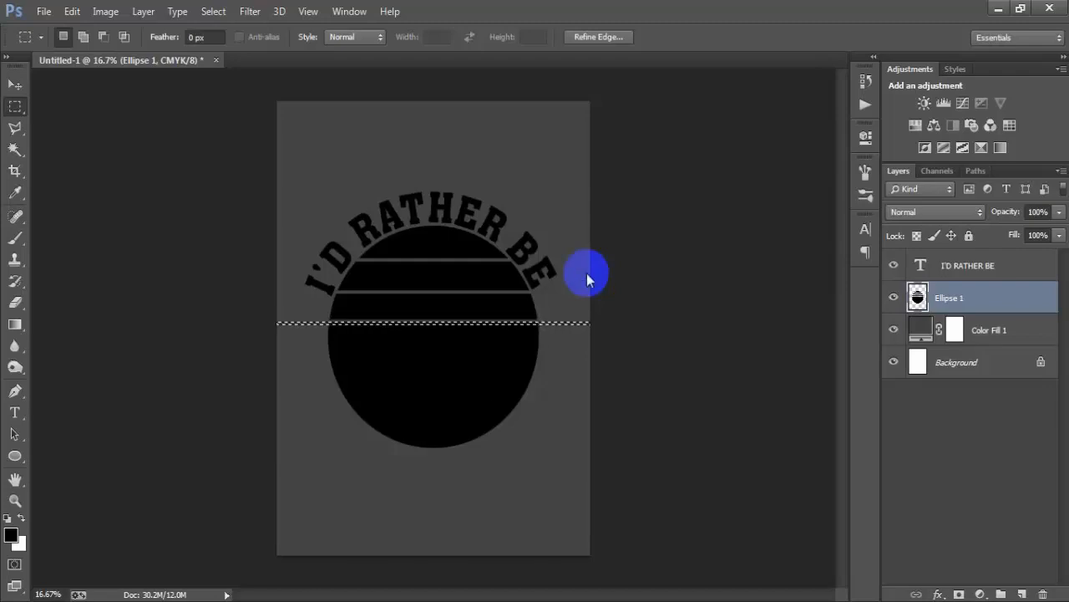
{"action": "key", "text": "Down"}
{"action": "key", "text": "Down"}
{"action": "key", "text": "Down"}
{"action": "key", "text": "Down"}
{"action": "key", "text": "Down"}
{"action": "key", "text": "Down"}
{"action": "key", "text": "Down"}
{"action": "key", "text": "Down"}
{"action": "key", "text": "Down"}
{"action": "key", "text": "Down"}
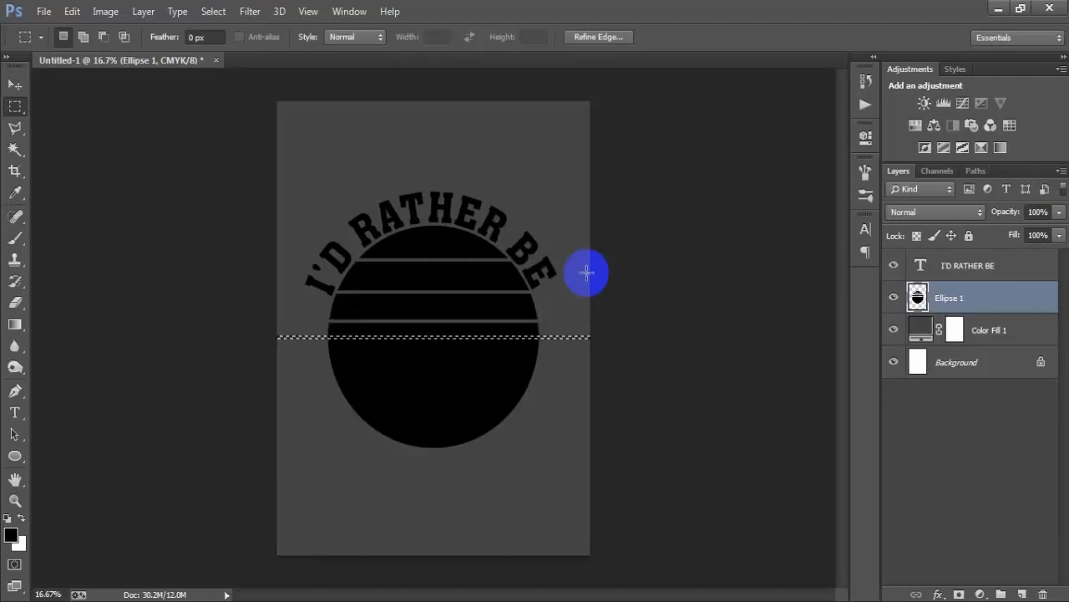
{"action": "key", "text": "Down"}
{"action": "key", "text": "Down"}
{"action": "key", "text": "Down"}
{"action": "key", "text": "Down"}
{"action": "key", "text": "Down"}
{"action": "key", "text": "Down"}
{"action": "key", "text": "Down"}
{"action": "key", "text": "Down"}
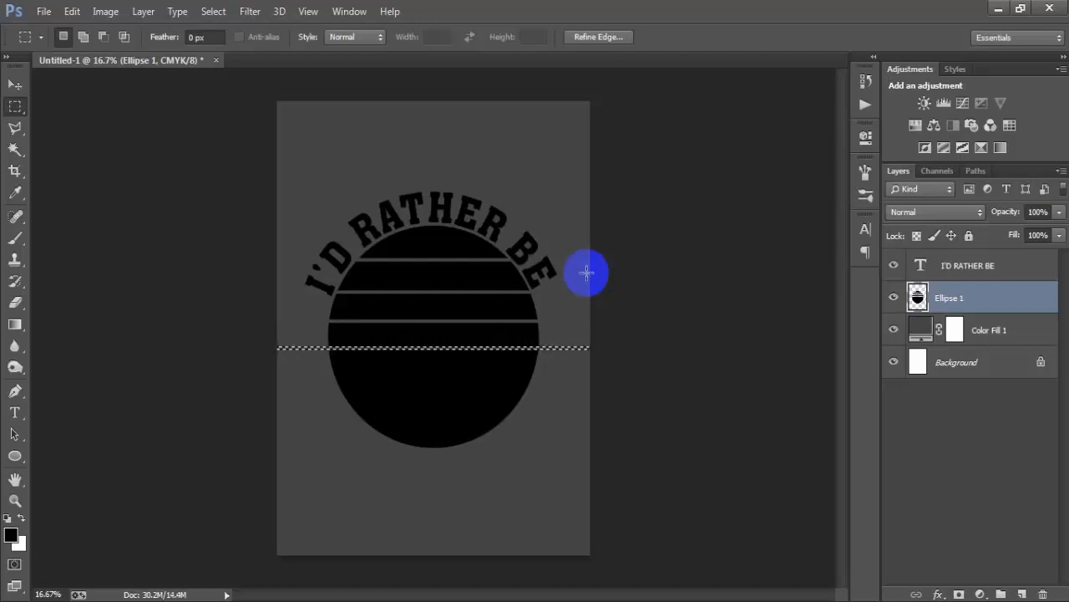
- Cut a fifth evenly spaced gap in the lower part of the circle with the strip selection, and deselect
{"action": "key", "text": "Down"}
{"action": "key", "text": "Down"}
{"action": "key", "text": "Down"}
{"action": "key", "text": "Down"}
{"action": "key", "text": "Down"}
{"action": "key", "text": "Down"}
{"action": "key", "text": "Down"}
{"action": "key", "text": "Down"}
{"action": "key", "text": "Down"}
{"action": "key", "text": "Down"}
{"action": "key", "text": "Down"}
{"action": "key", "text": "Down"}
{"action": "key", "text": "Down"}
{"action": "key", "text": "Down"}
{"action": "key", "text": "Down"}
{"action": "key", "text": "Down"}
{"action": "key", "text": "Down"}
{"action": "key", "text": "Down"}
{"action": "key", "text": "Down"}
{"action": "key", "text": "Down"}
{"action": "key", "text": "Down"}
{"action": "key", "text": "Down"}
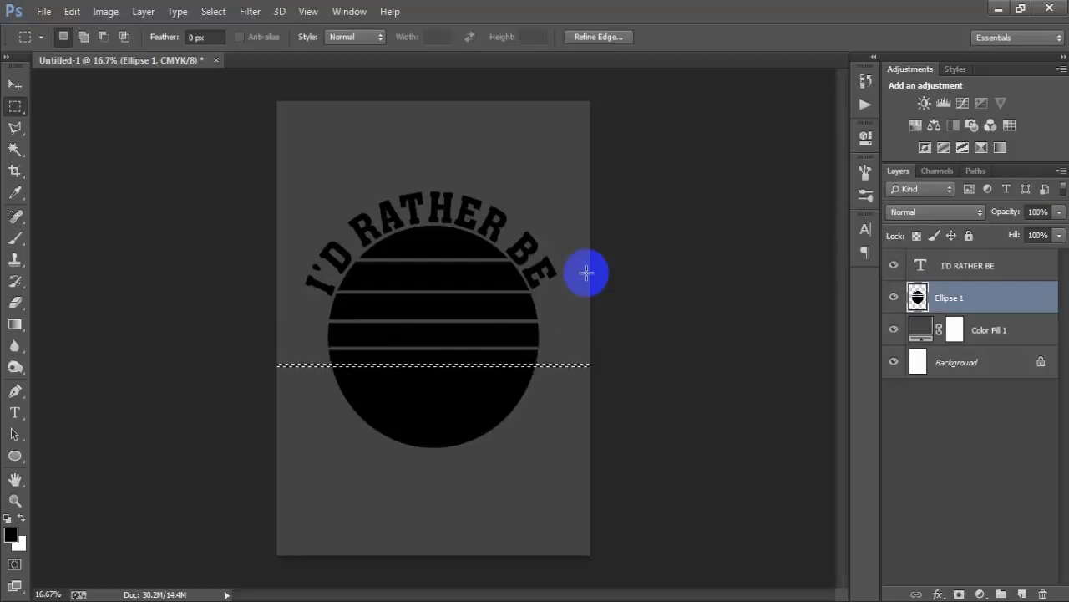
{"action": "key", "text": "Down"}
{"action": "key", "text": "Down"}
{"action": "key", "text": "Down"}
{"action": "key", "text": "Down"}
{"action": "key", "text": "Down"}
{"action": "key", "text": "Down"}
{"action": "key", "text": "Down"}
{"action": "key", "text": "Down"}
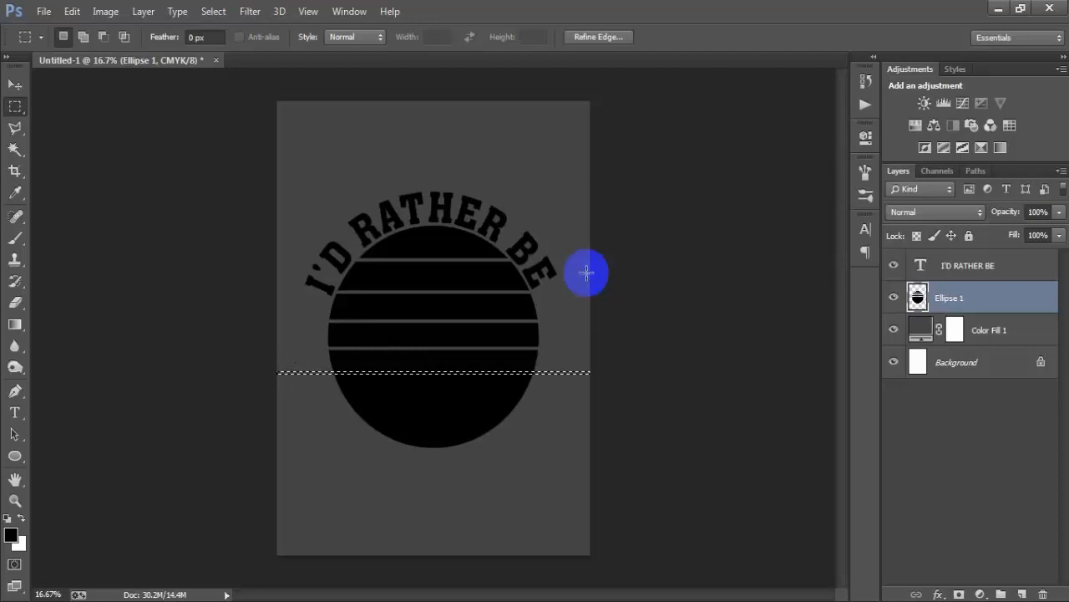
{"action": "key", "text": "Down"}
{"action": "key", "text": "Down"}
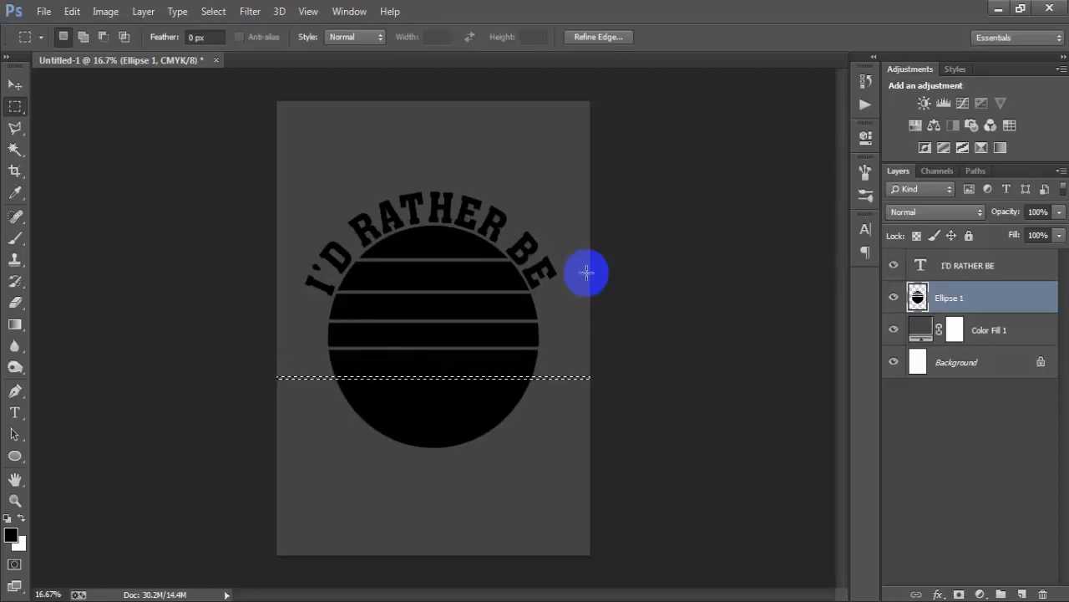
{"action": "key", "text": "Up"}
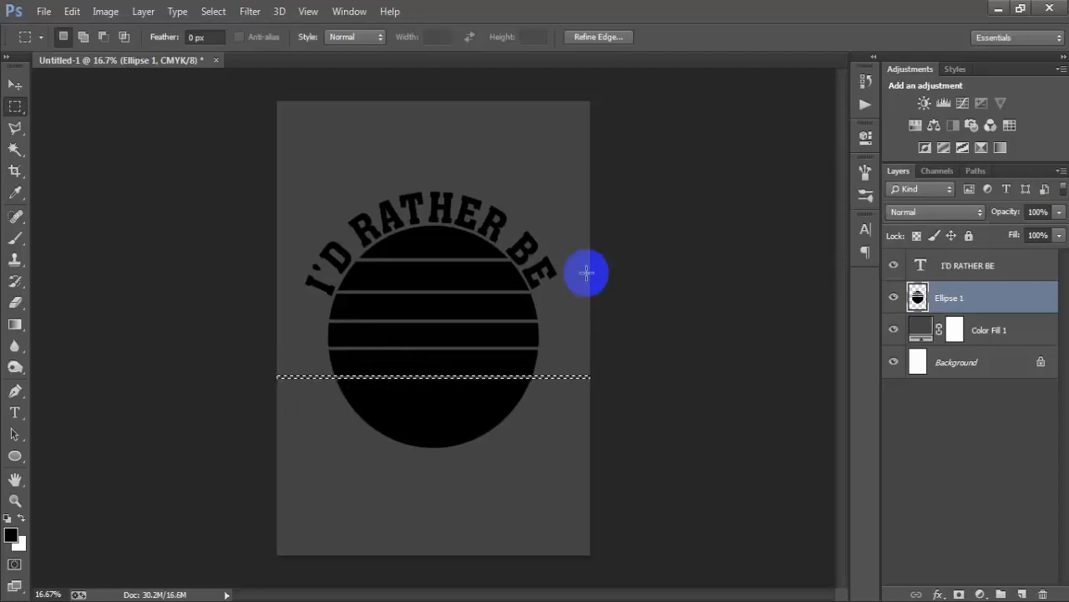
{"action": "key", "text": "Delete"}
{"action": "key", "text": "ctrl+d"}
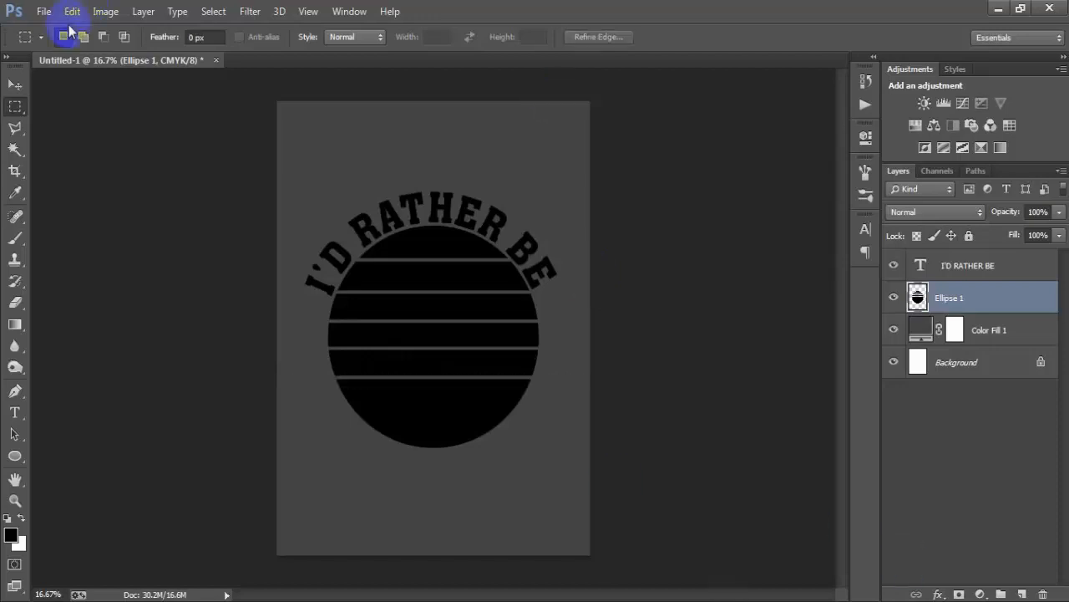
- Set the colour of the "I'D RATHER BE" text to F2361E
{"action": "left_click", "coordinate": [15, 84]}
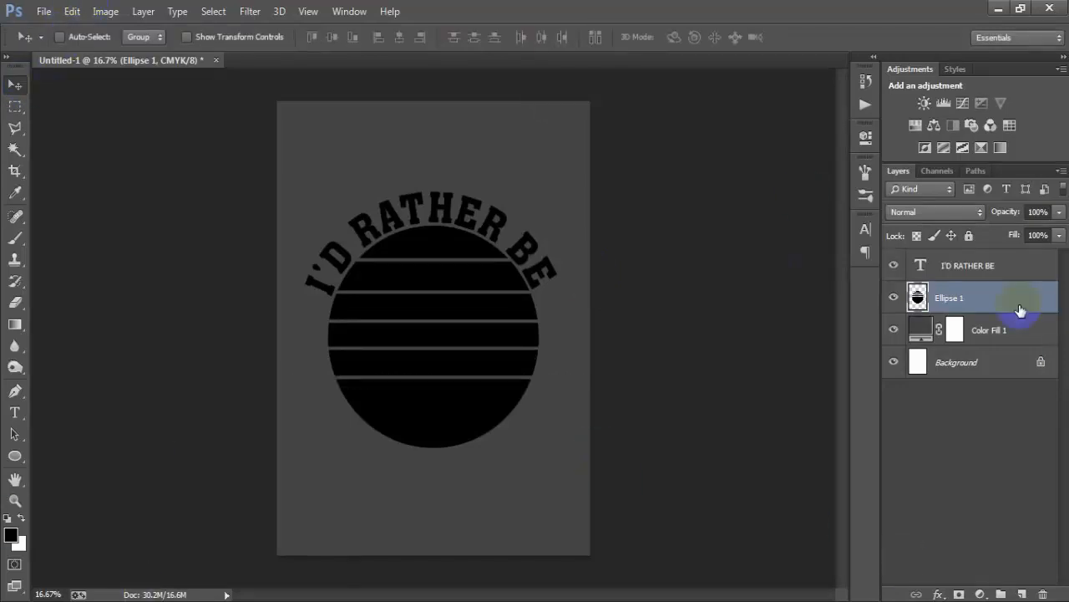
{"action": "left_click", "coordinate": [1003, 274]}
{"action": "left_click", "coordinate": [865, 228]}
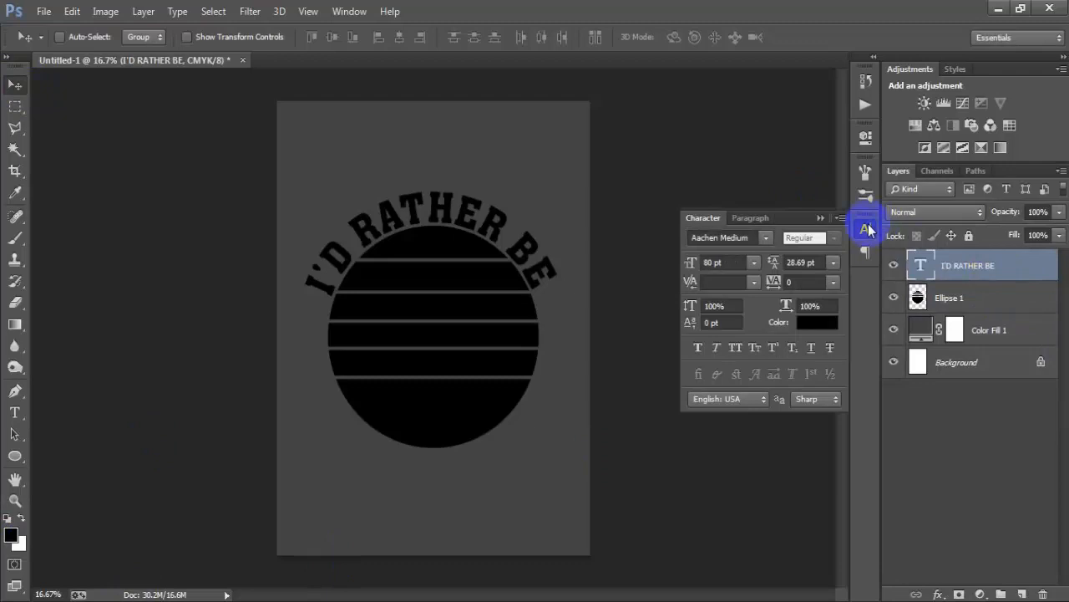
{"action": "left_click", "coordinate": [821, 324]}
{"action": "left_click_drag", "start_coordinate": [811, 175], "coordinate": [703, 158]}
{"action": "left_click_drag", "start_coordinate": [811, 425], "coordinate": [761, 427]}
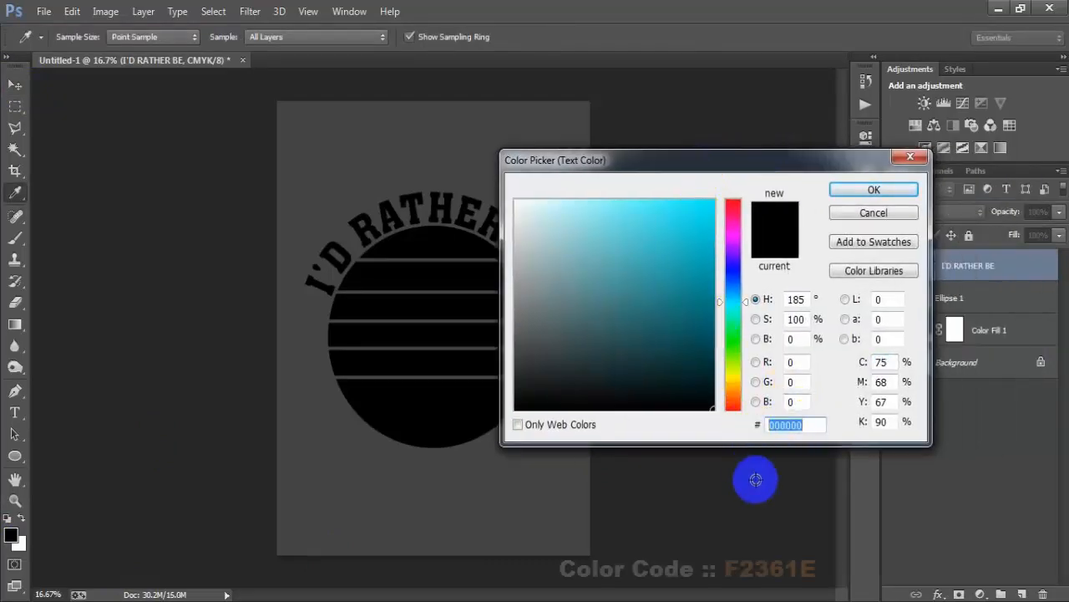
{"action": "type", "text": "F23"}
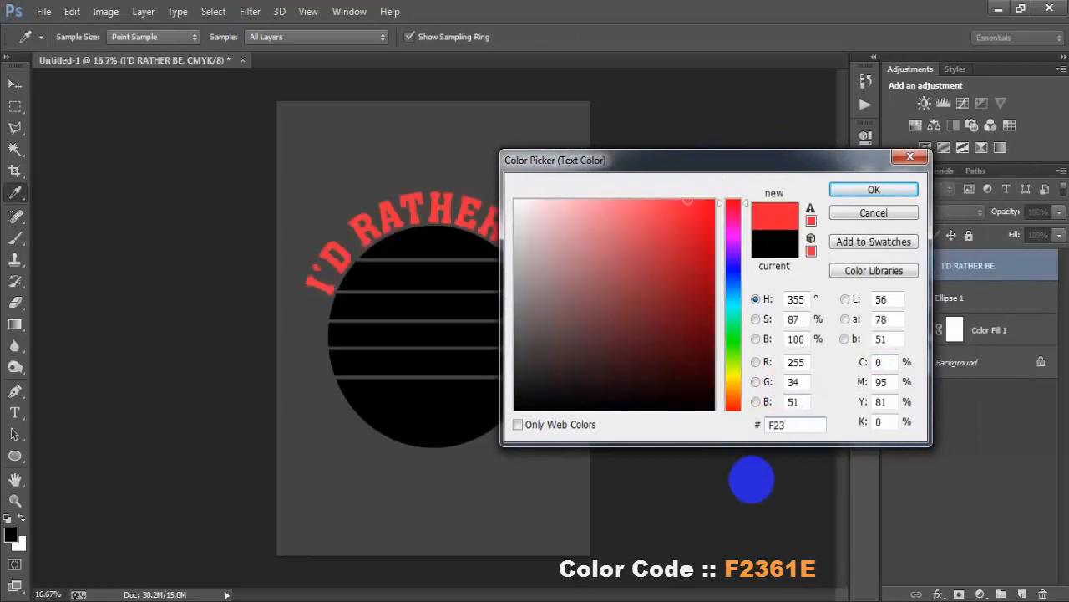
{"action": "type", "text": "61E"}
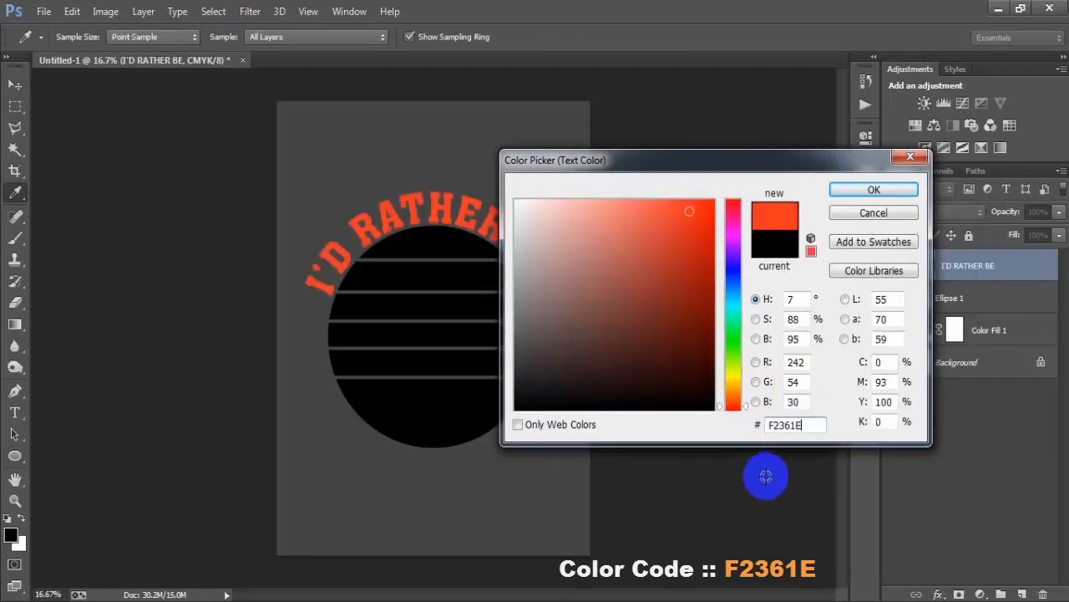
{"action": "left_click_drag", "start_coordinate": [821, 428], "coordinate": [751, 428]}
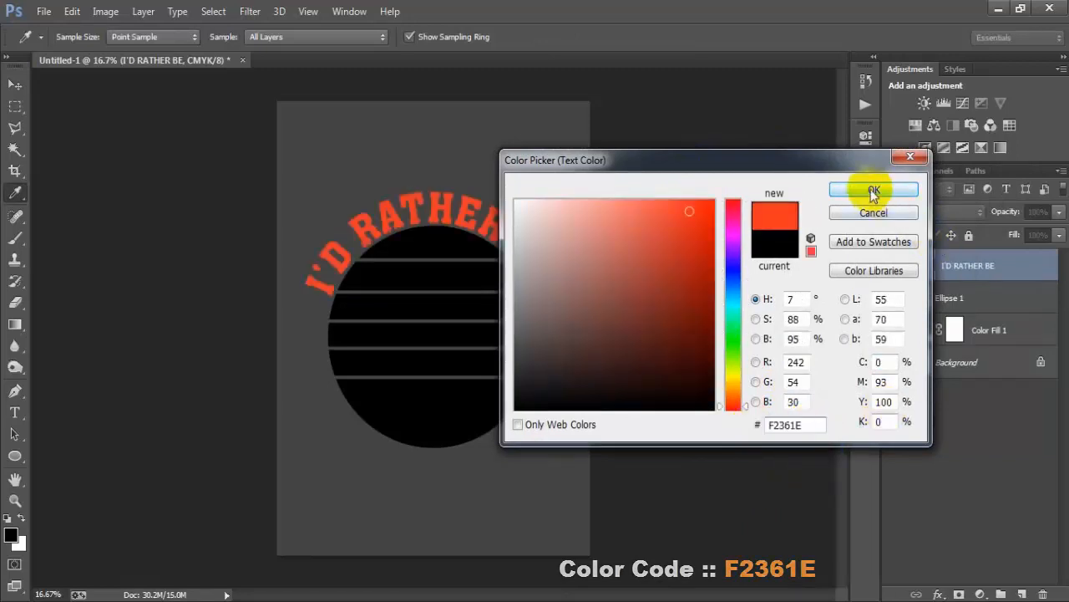
{"action": "left_click", "coordinate": [874, 190]}
{"action": "left_click", "coordinate": [822, 218]}
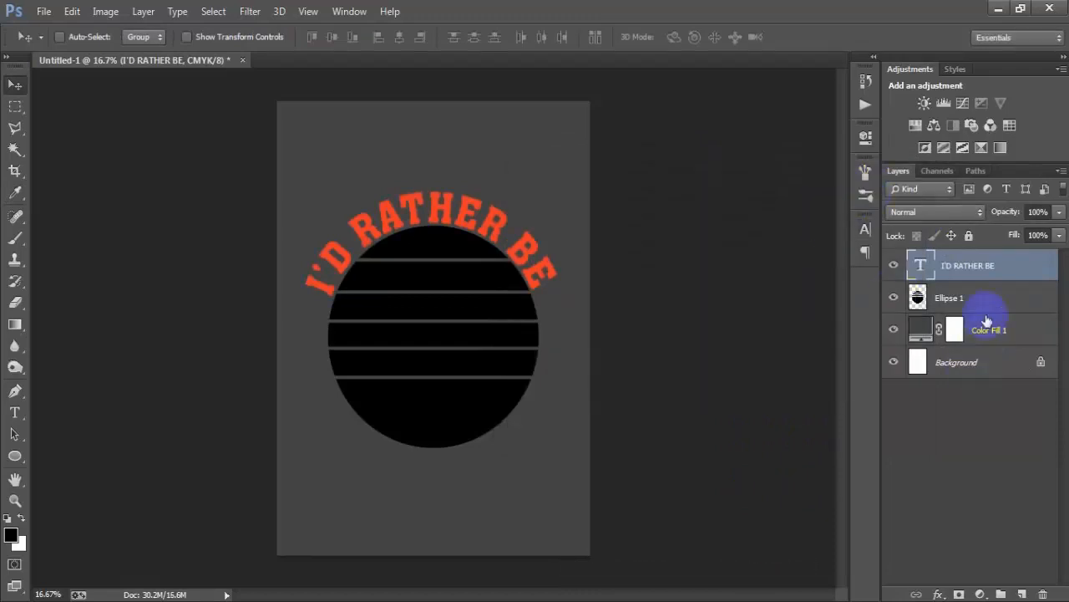
- Add a gradient overlay to the Ellipse 1 layer using the Yellow, Violet, Orange, Blue preset
{"action": "left_click", "coordinate": [988, 299]}
{"action": "left_click", "coordinate": [895, 298]}
{"action": "left_click", "coordinate": [894, 298]}
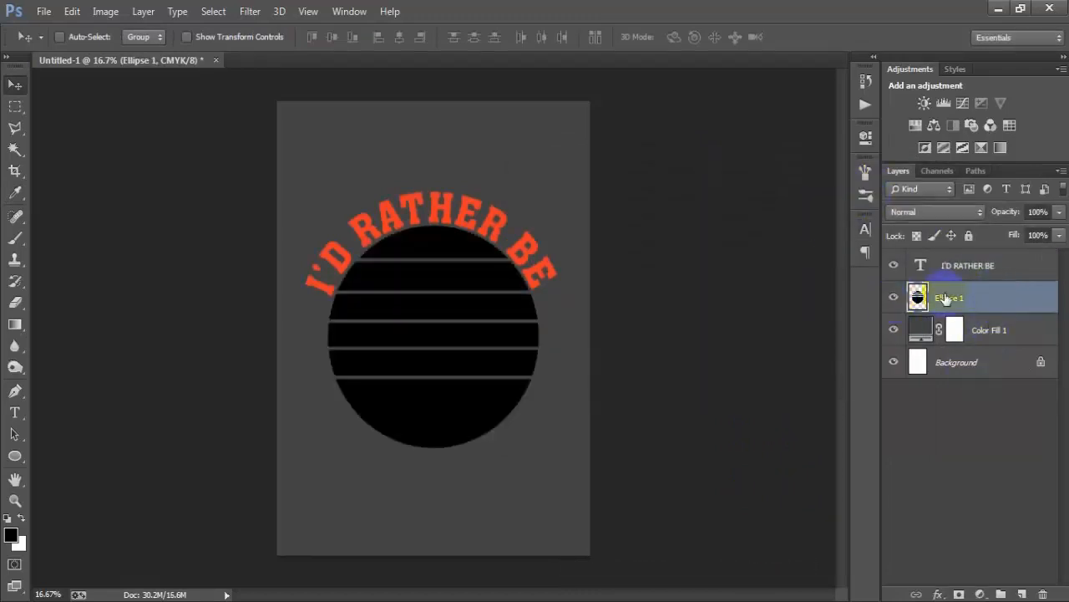
{"action": "double_click", "coordinate": [1022, 305]}
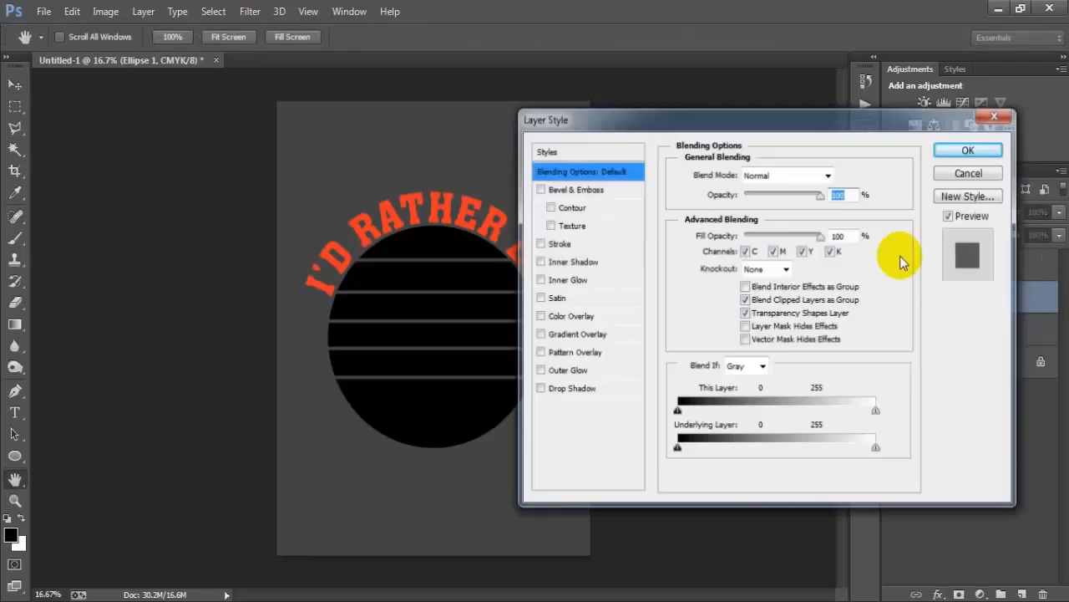
{"action": "left_click_drag", "start_coordinate": [597, 109], "coordinate": [553, 100]}
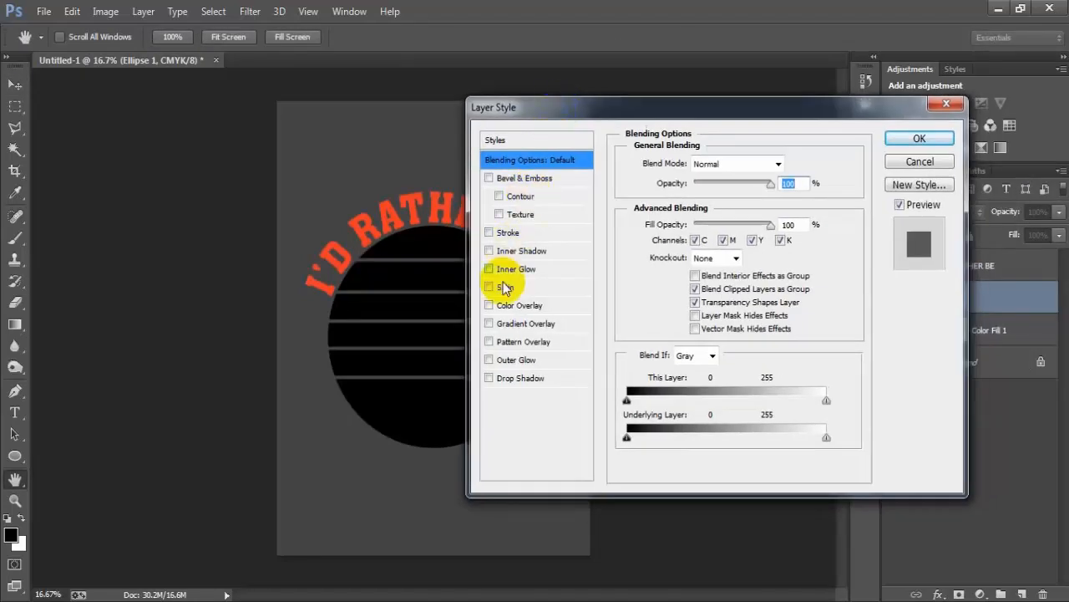
{"action": "left_click", "coordinate": [511, 323]}
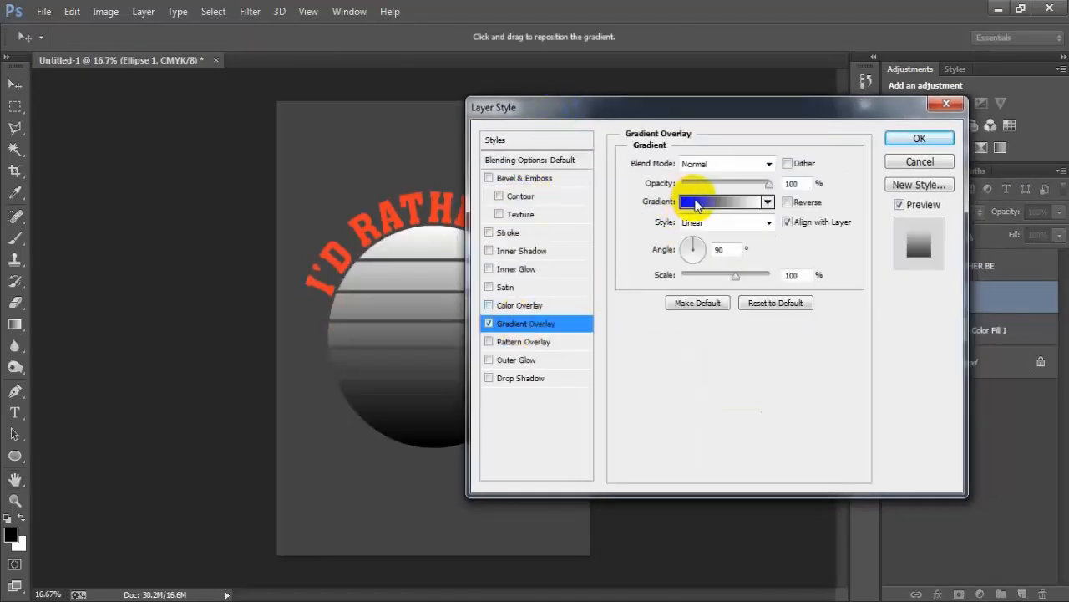
{"action": "left_click", "coordinate": [692, 207]}
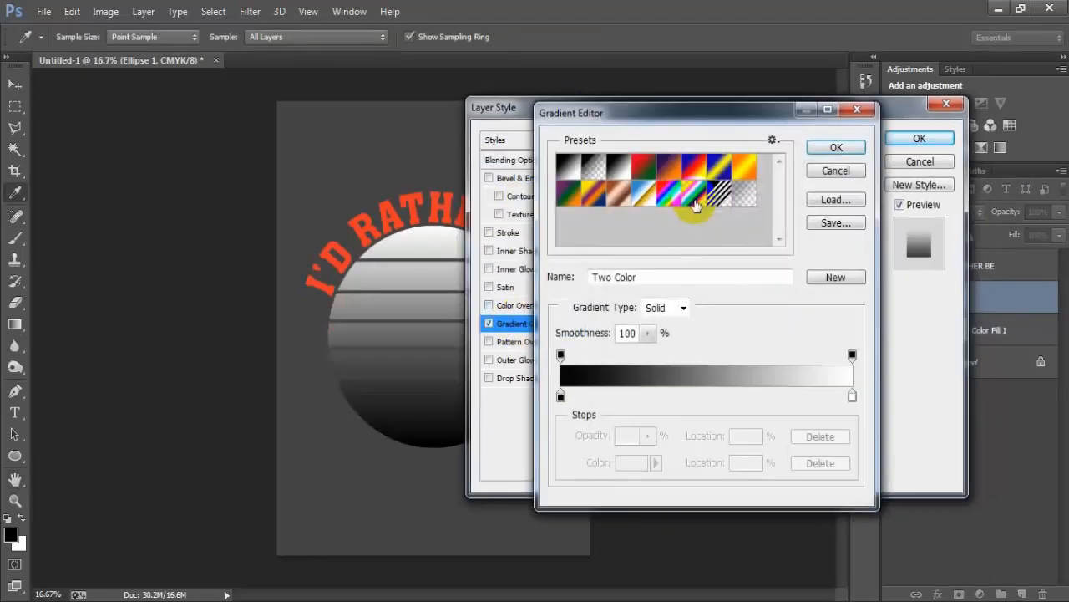
{"action": "left_click", "coordinate": [603, 203]}
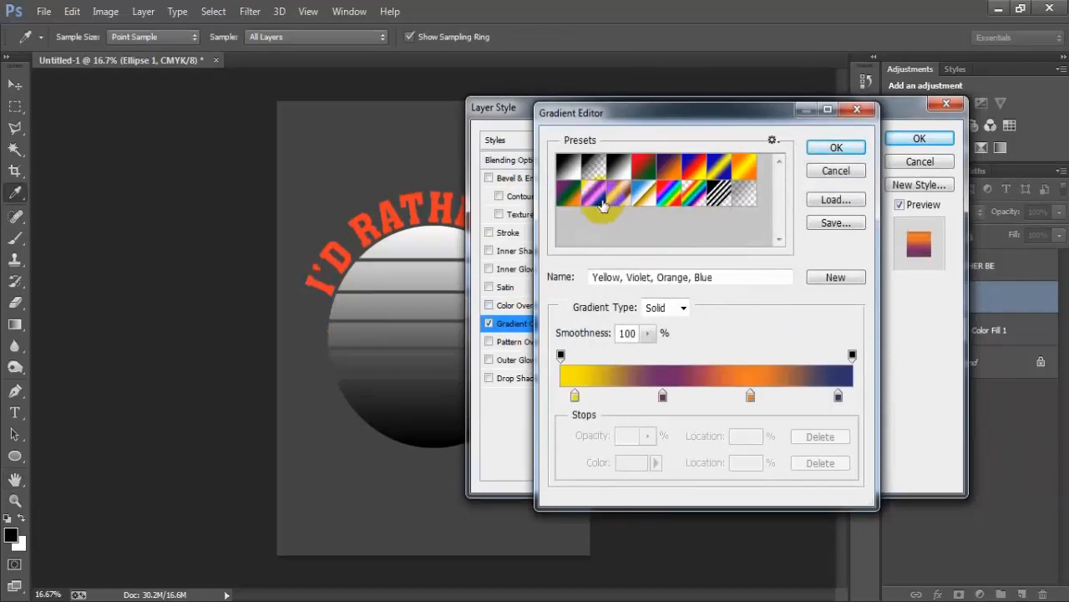
- Set the colour of the gradient's blue stop at 95% to 87AB69
{"action": "left_click", "coordinate": [838, 396]}
{"action": "left_click", "coordinate": [628, 463]}
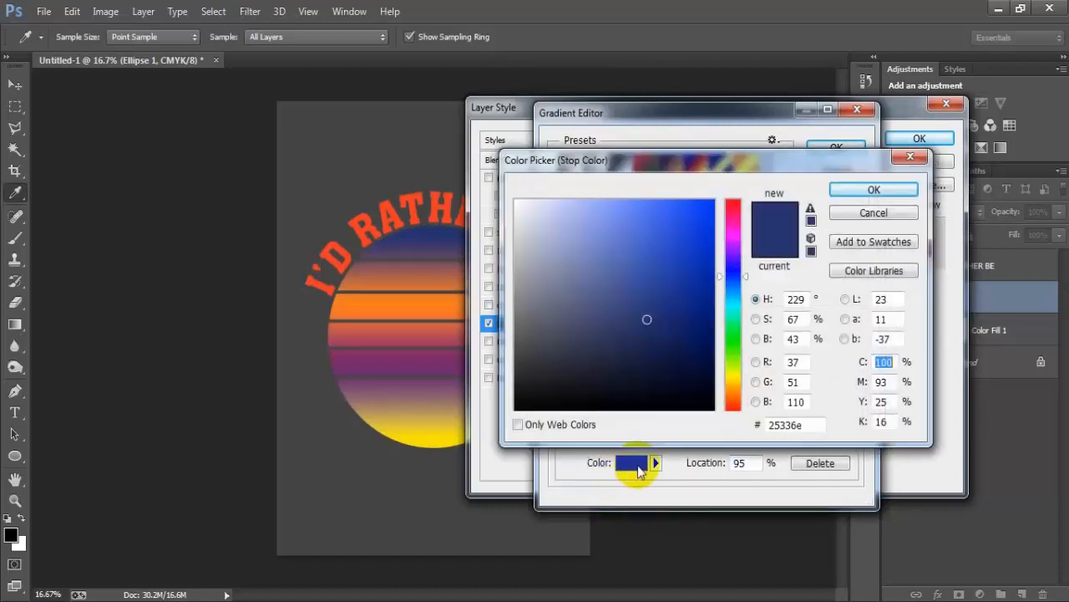
{"action": "left_click", "coordinate": [817, 422]}
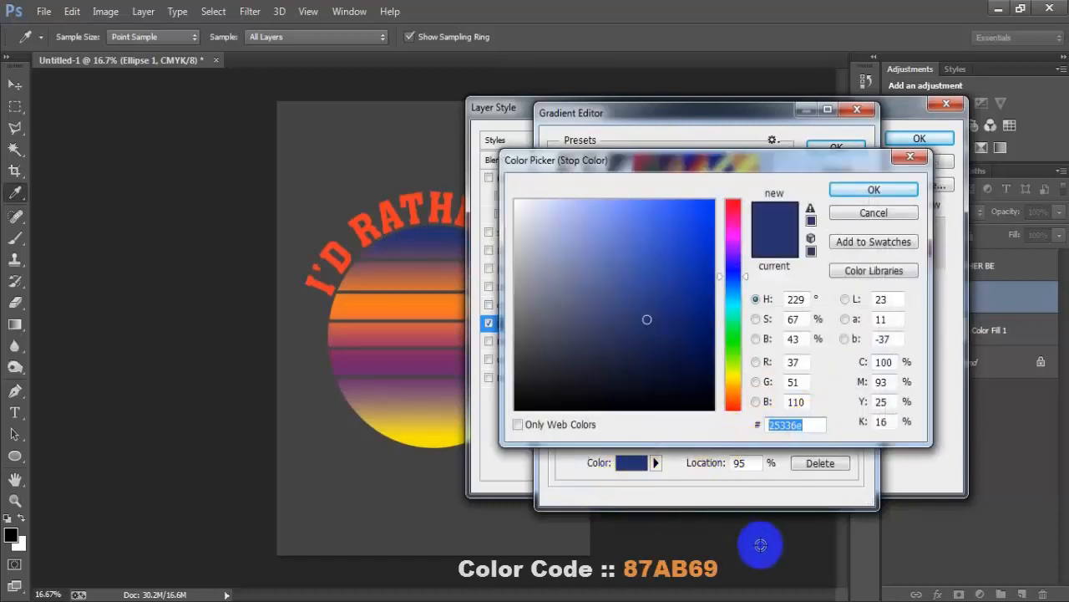
{"action": "type", "text": "87A"}
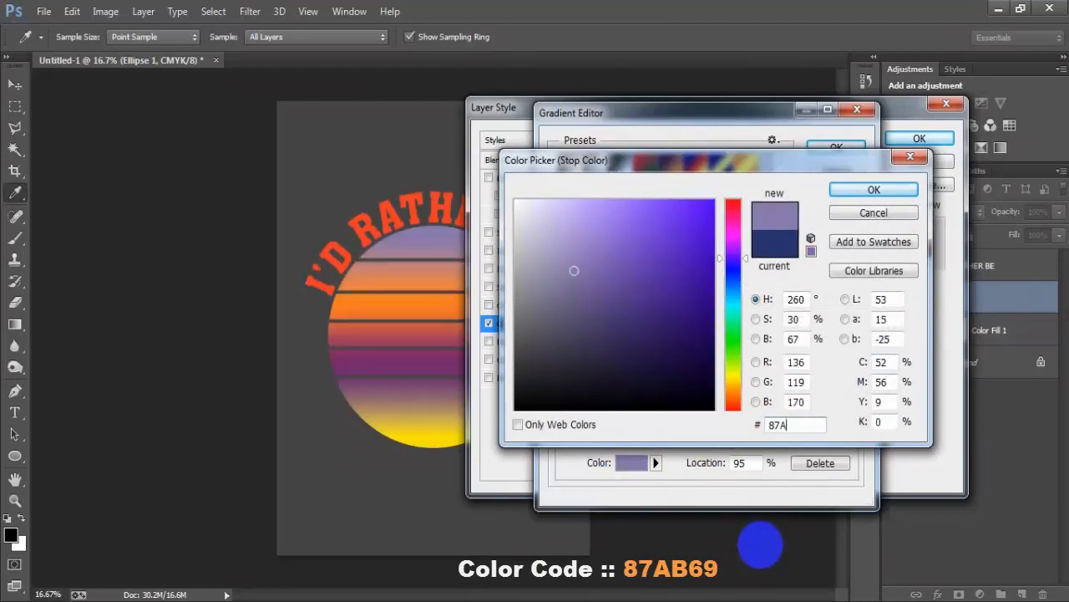
{"action": "type", "text": "B69"}
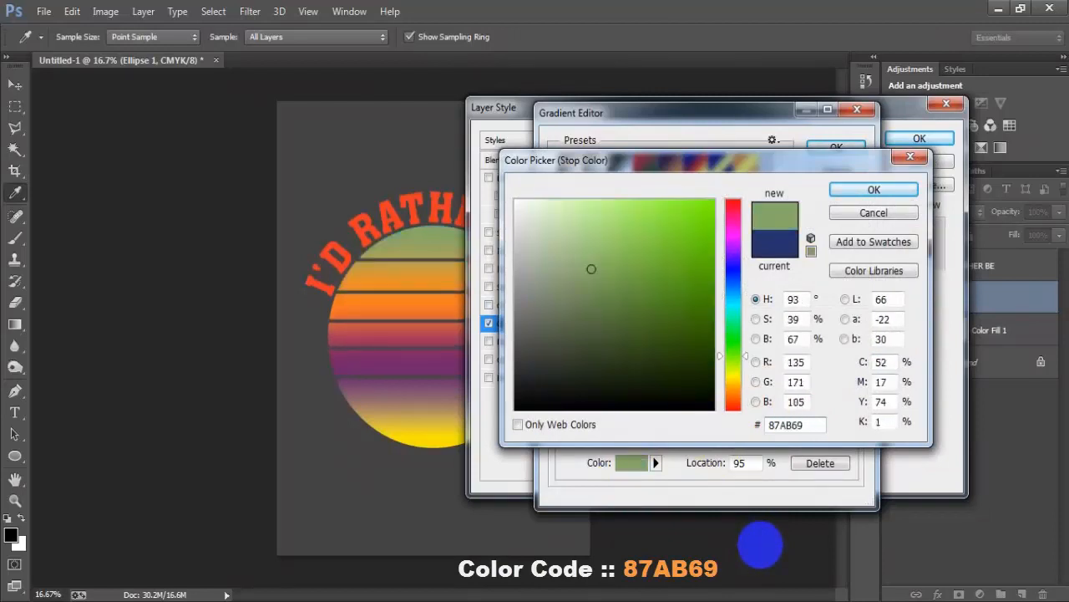
{"action": "left_click_drag", "start_coordinate": [805, 424], "coordinate": [767, 425]}
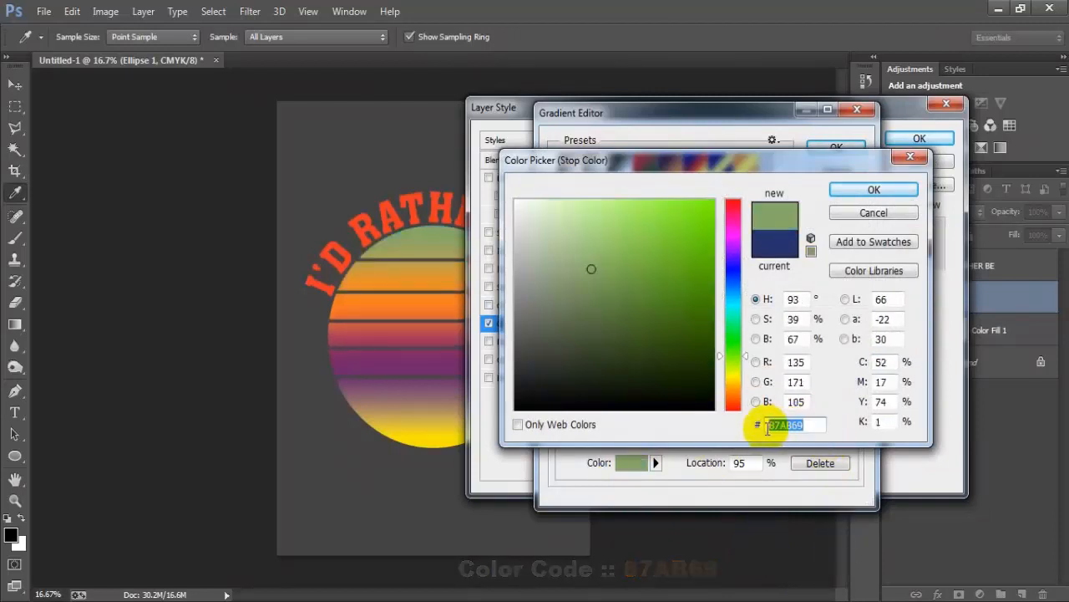
{"action": "left_click", "coordinate": [852, 189]}
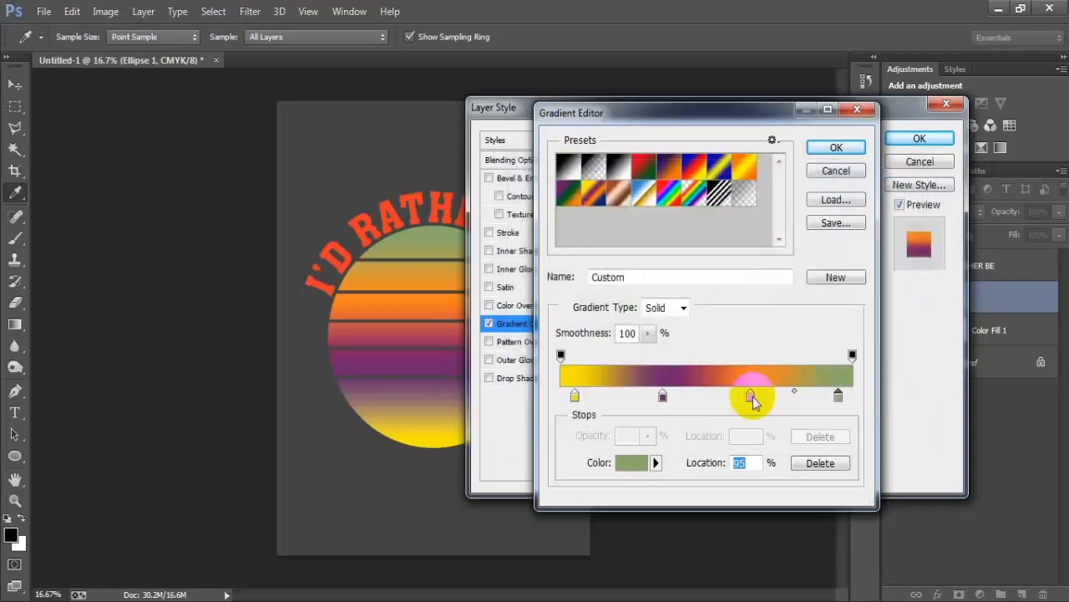
- Set the colour of the gradient's orange stop at 65% to FF9423
{"action": "left_click", "coordinate": [751, 398]}
{"action": "left_click", "coordinate": [632, 462]}
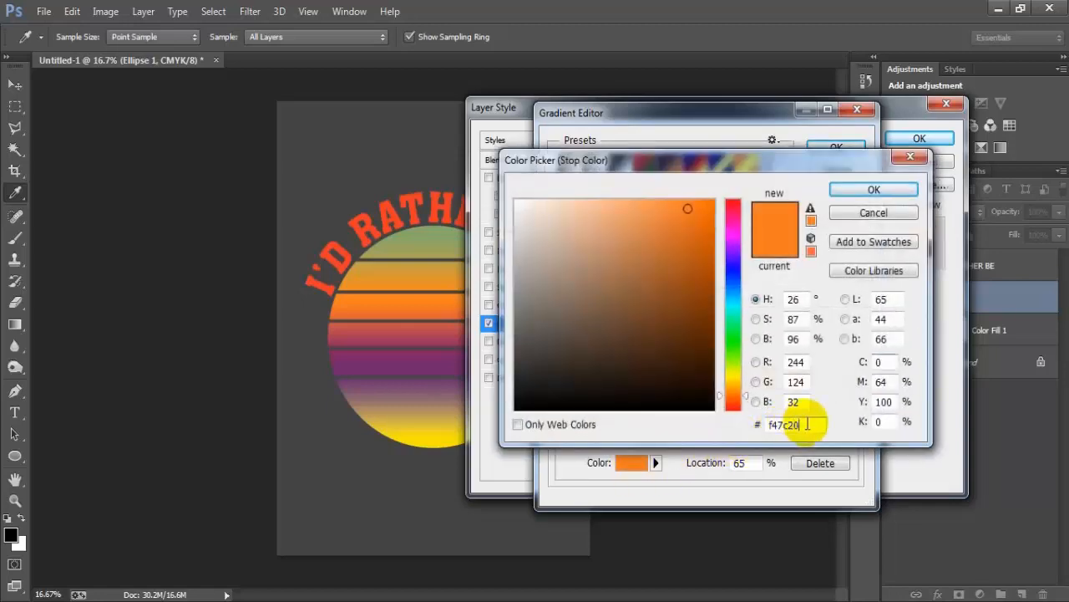
{"action": "left_click_drag", "start_coordinate": [807, 425], "coordinate": [726, 430]}
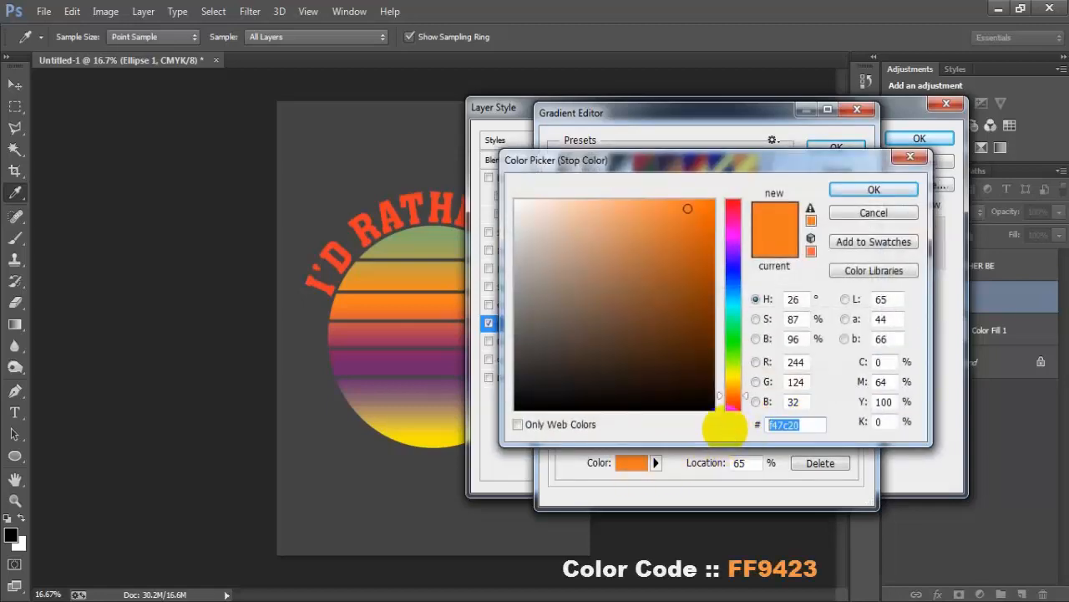
{"action": "type", "text": "FF94"}
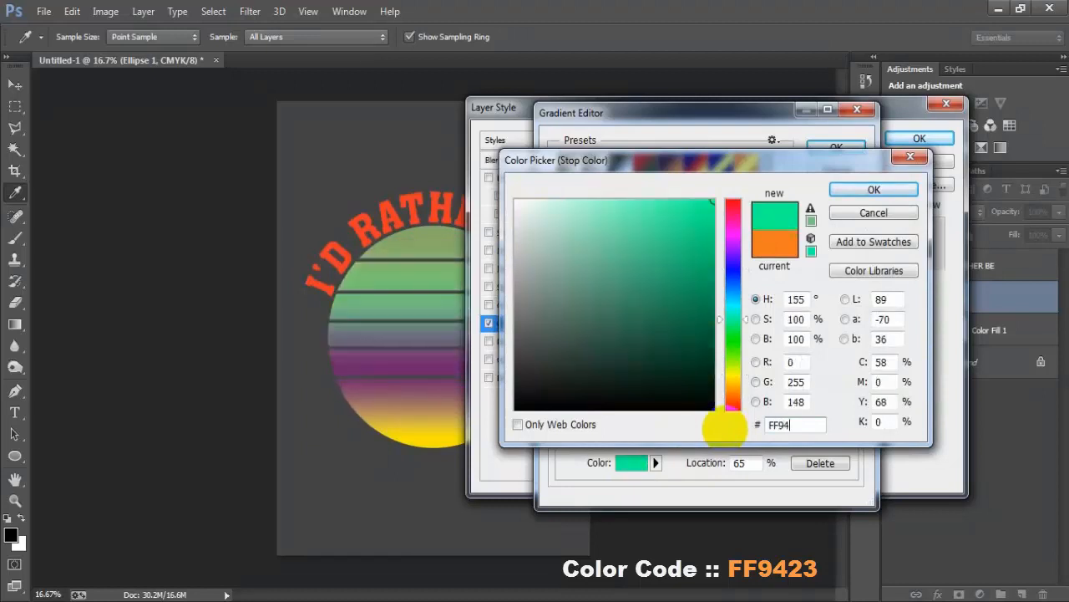
{"action": "type", "text": "23"}
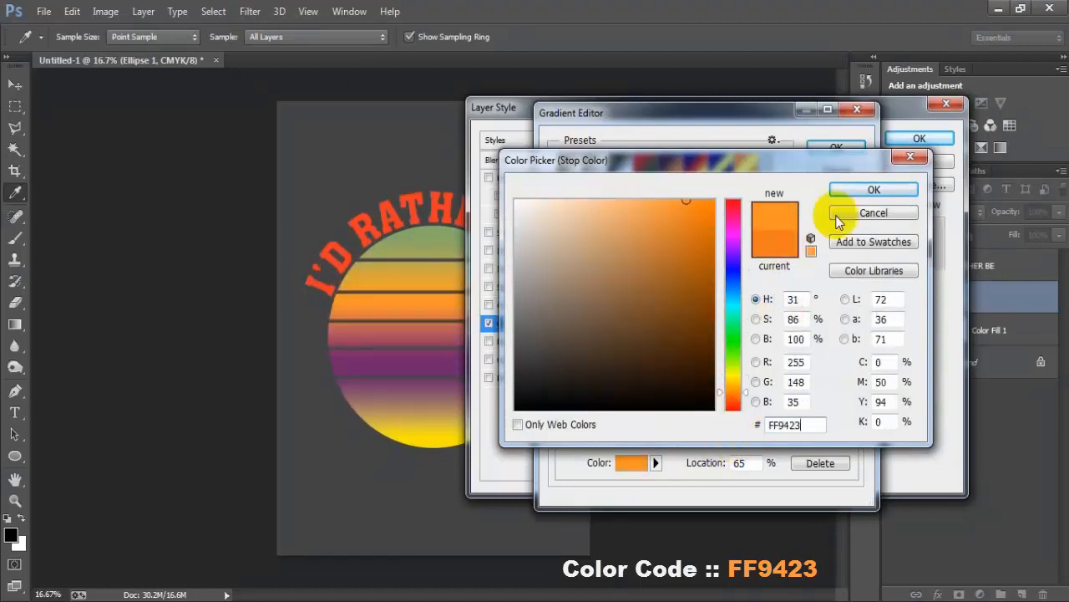
{"action": "left_click", "coordinate": [856, 197]}
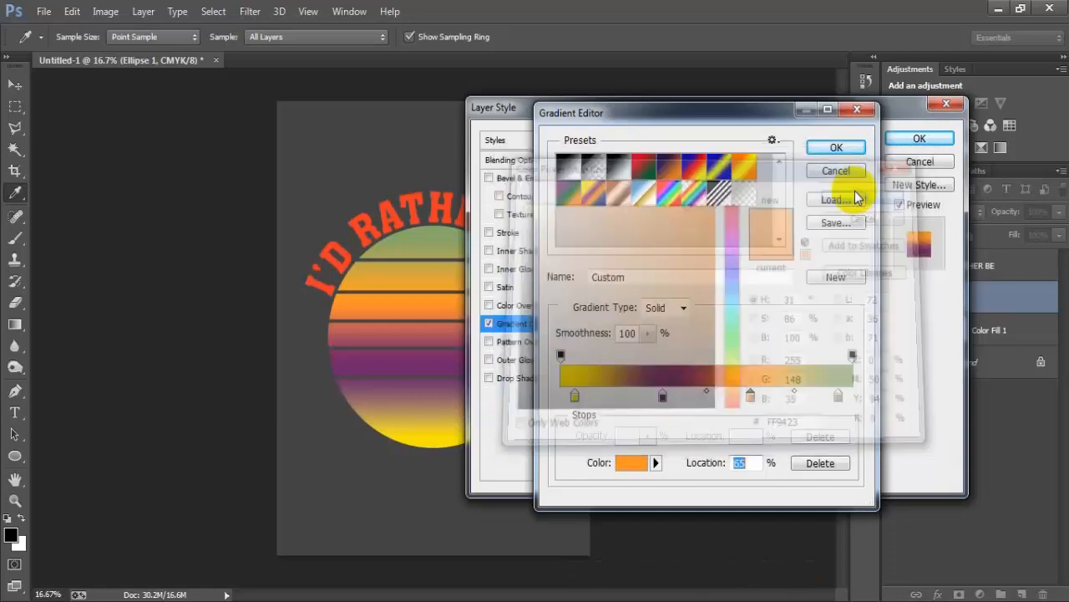
- Set the colour of the gradient's violet stop at 35% to FF553F
{"action": "left_click", "coordinate": [662, 395]}
{"action": "left_click", "coordinate": [632, 462]}
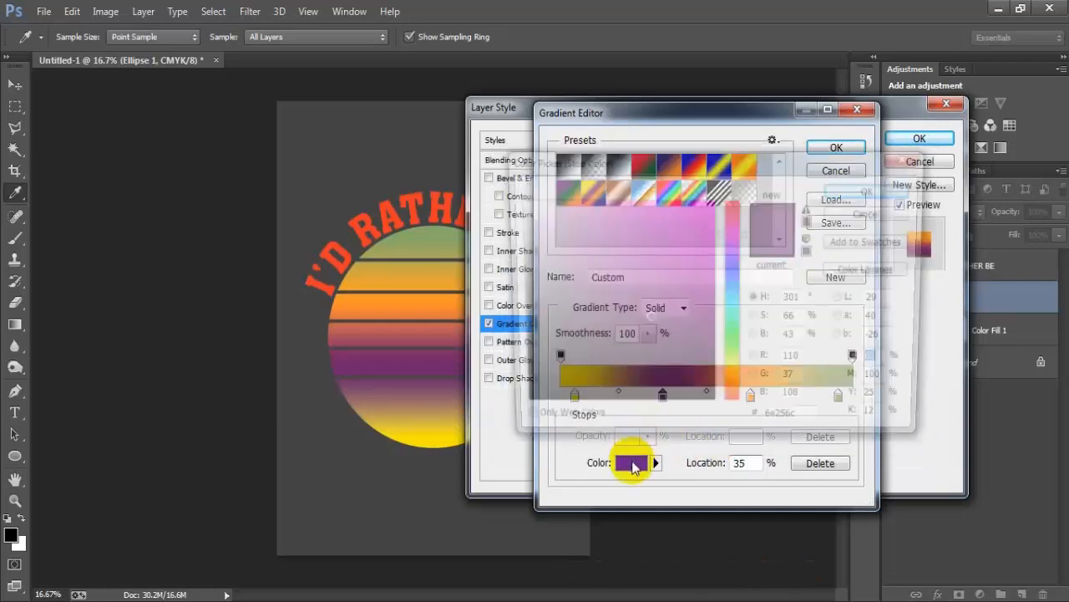
{"action": "left_click_drag", "start_coordinate": [796, 428], "coordinate": [723, 423]}
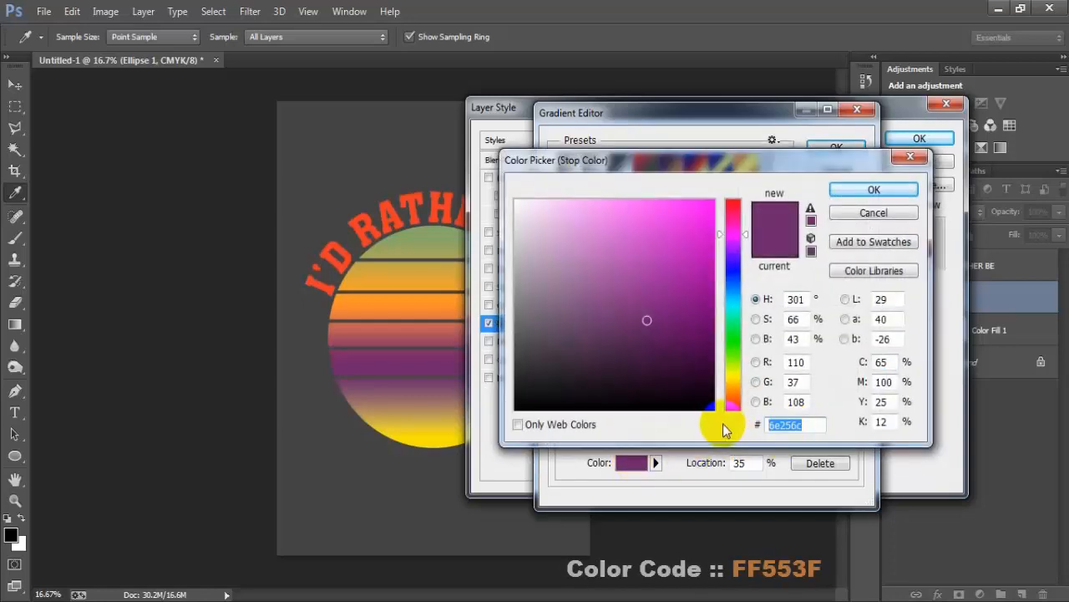
{"action": "type", "text": "FF55"}
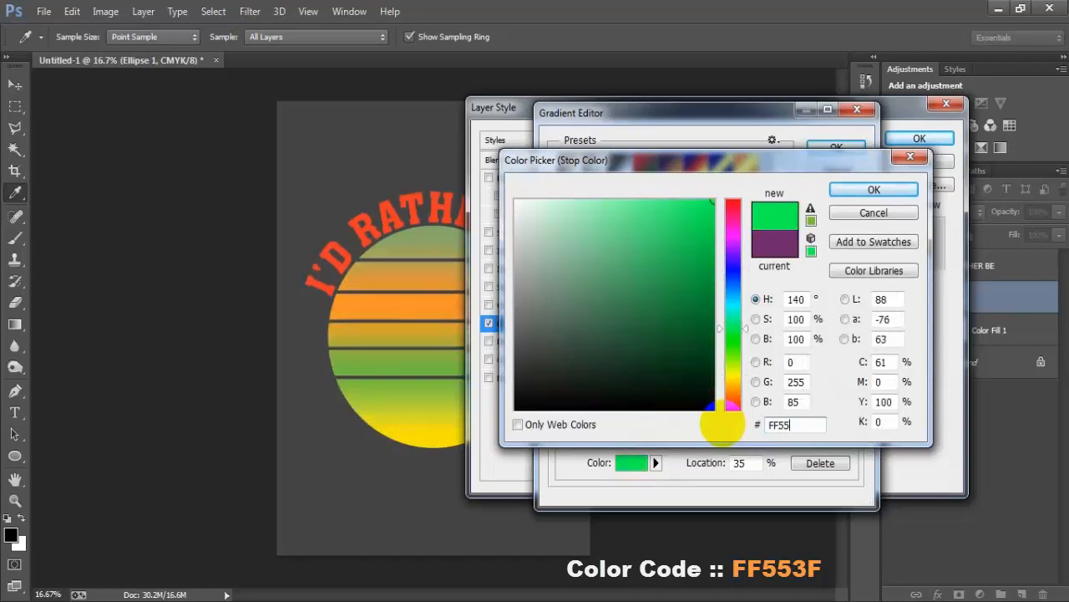
{"action": "type", "text": "3F"}
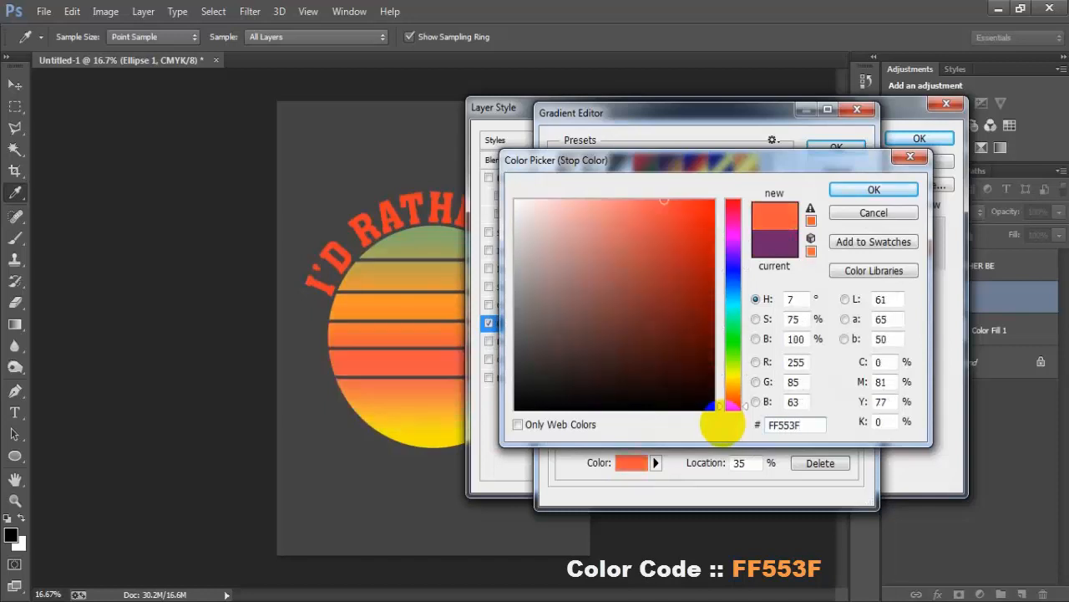
{"action": "left_click", "coordinate": [874, 189]}
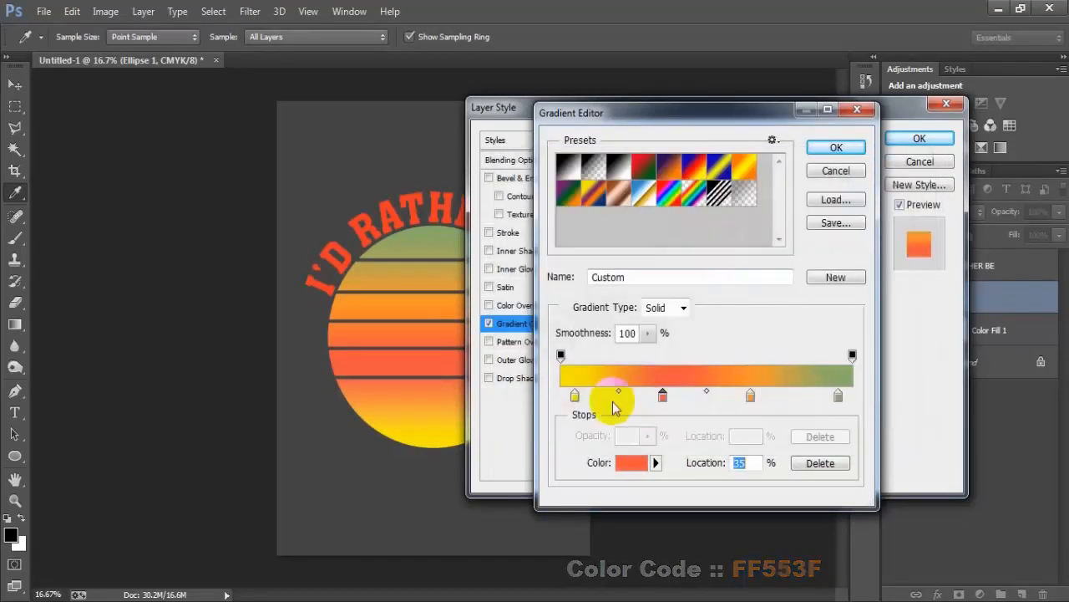
- Set the colour of the gradient's yellow stop at 5% to 69ABAB and accept the edited gradient
{"action": "left_click", "coordinate": [574, 396]}
{"action": "left_click", "coordinate": [631, 463]}
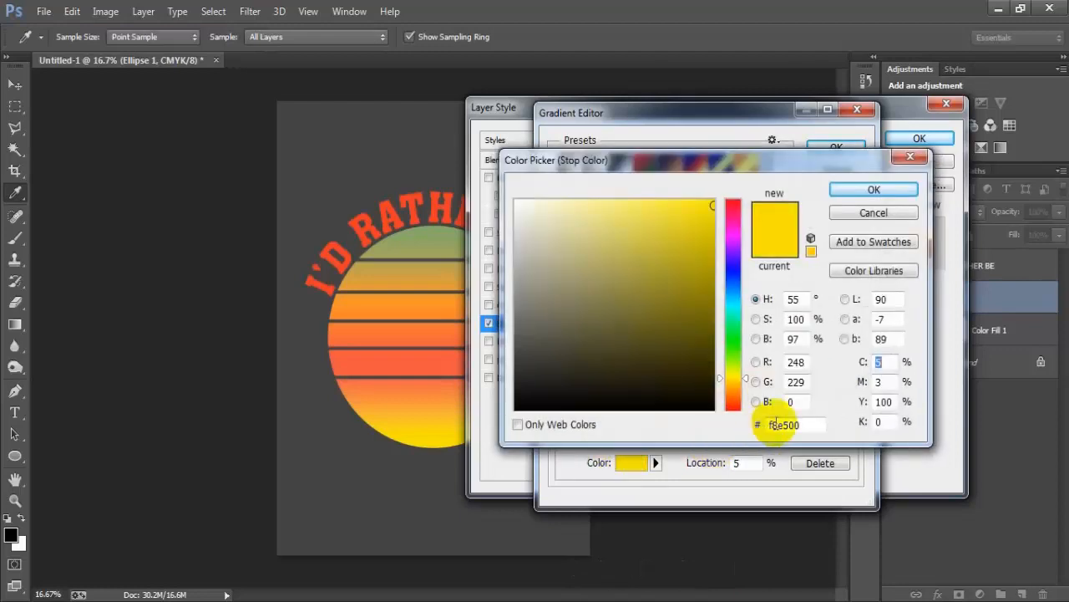
{"action": "left_click_drag", "start_coordinate": [806, 426], "coordinate": [725, 428]}
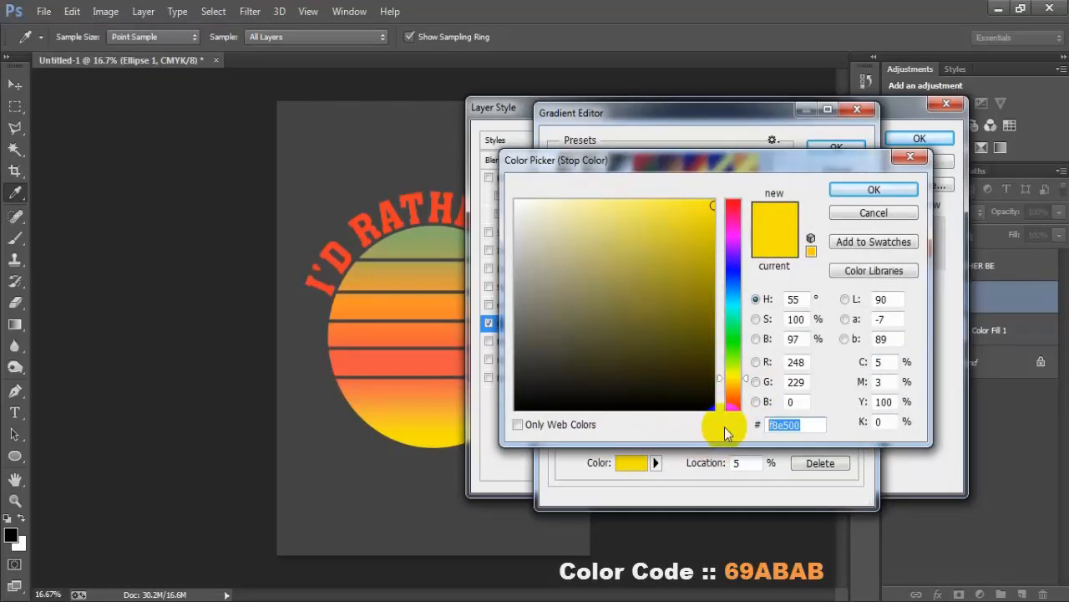
{"action": "type", "text": "69AB"}
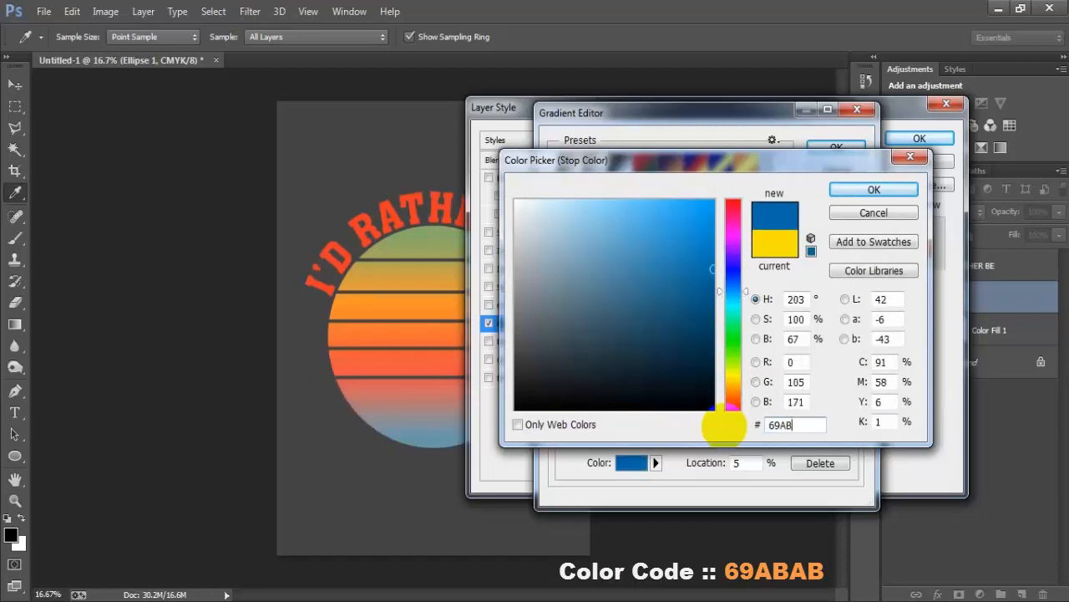
{"action": "type", "text": "AB"}
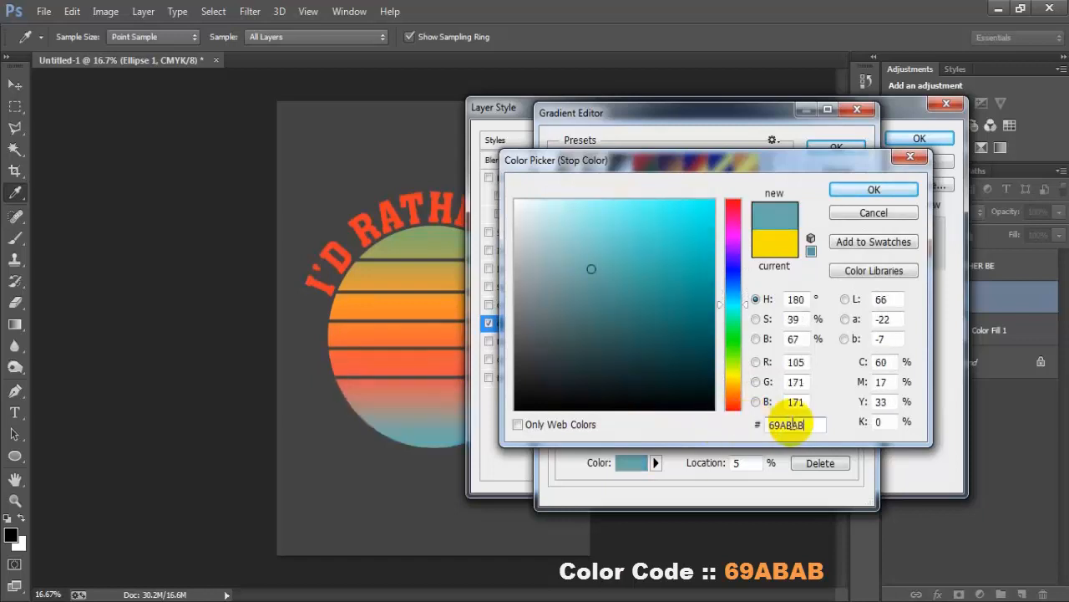
{"action": "left_click", "coordinate": [873, 190]}
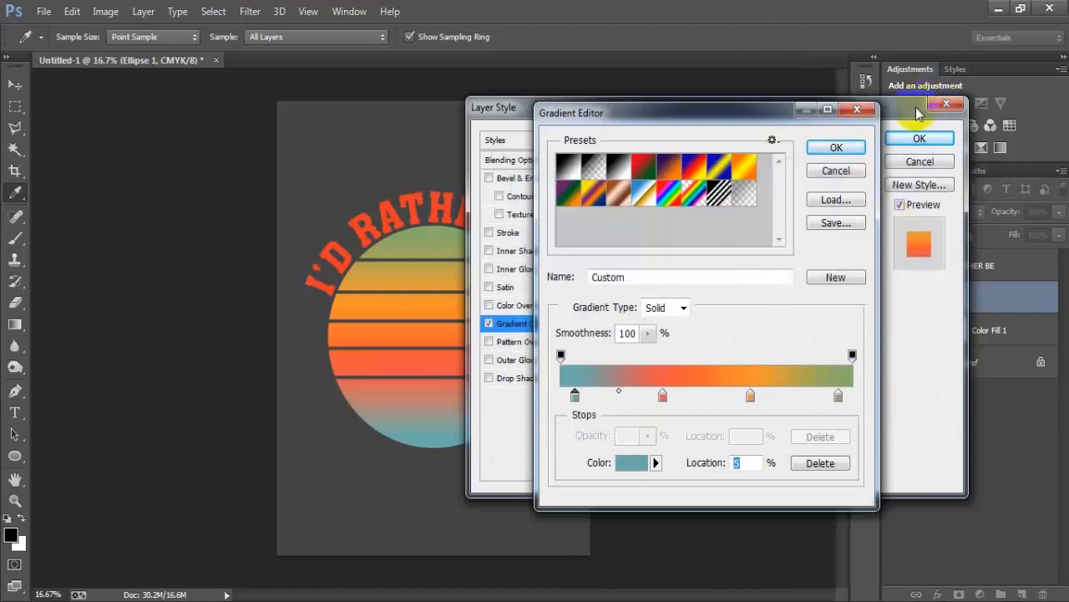
{"action": "left_click", "coordinate": [836, 147]}
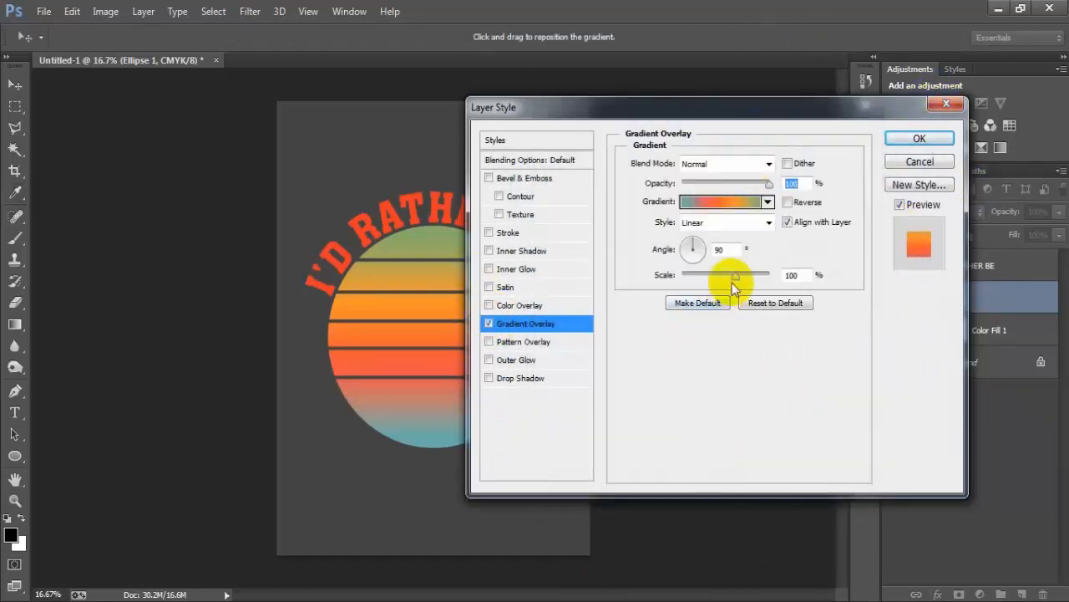
- Reduce the gradient overlay's scale to 71%, apply the layer style, and collapse the Ellipse 1 effects list
{"action": "left_click_drag", "start_coordinate": [723, 278], "coordinate": [720, 279]}
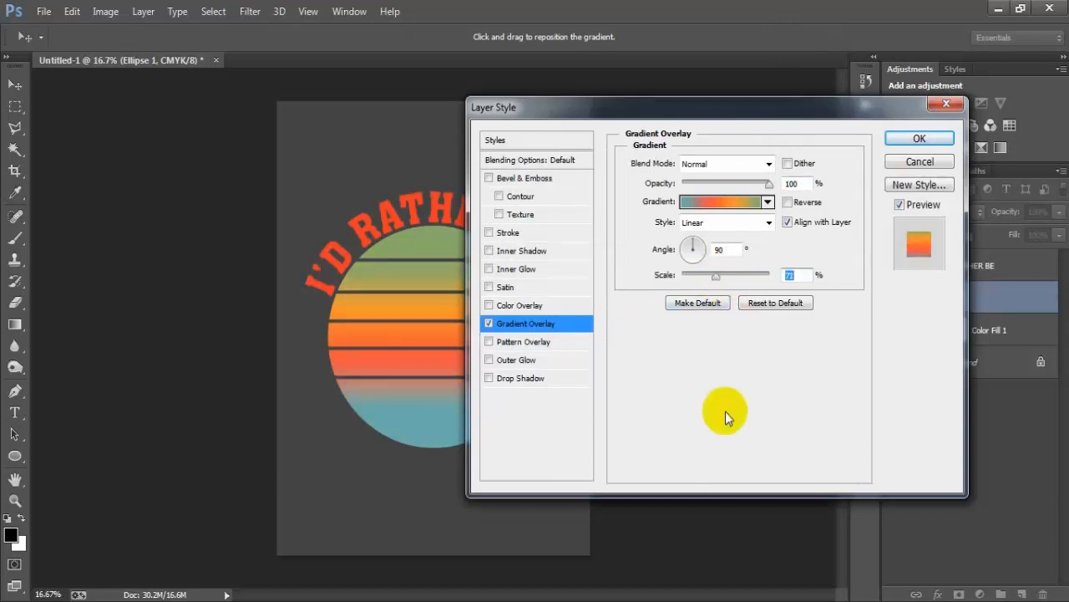
{"action": "left_click", "coordinate": [919, 139]}
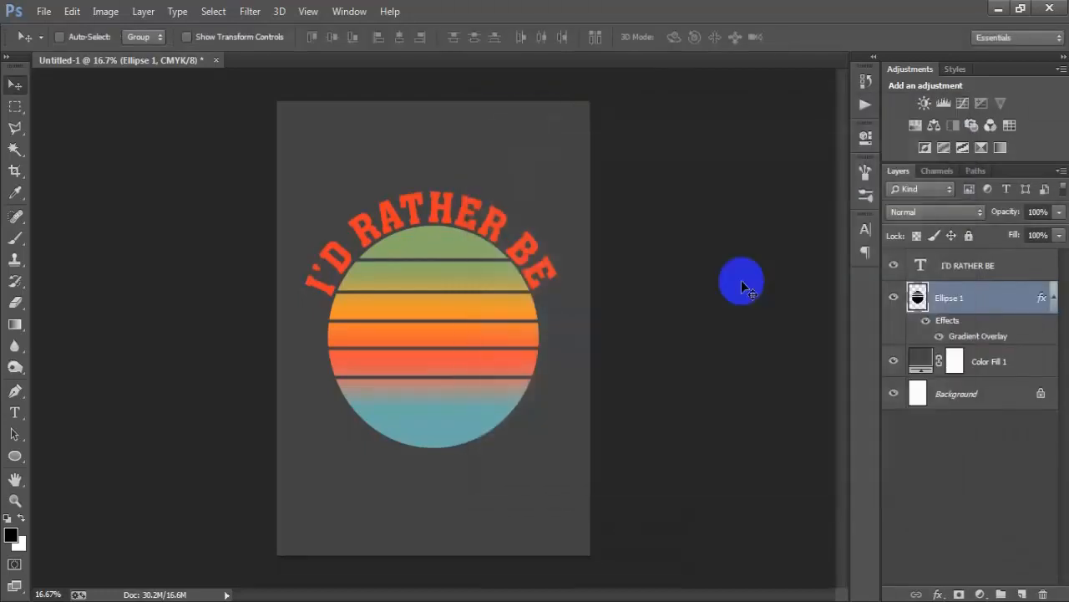
{"action": "left_click", "coordinate": [1052, 298]}
{"action": "left_click", "coordinate": [894, 297]}
{"action": "left_click", "coordinate": [894, 297]}
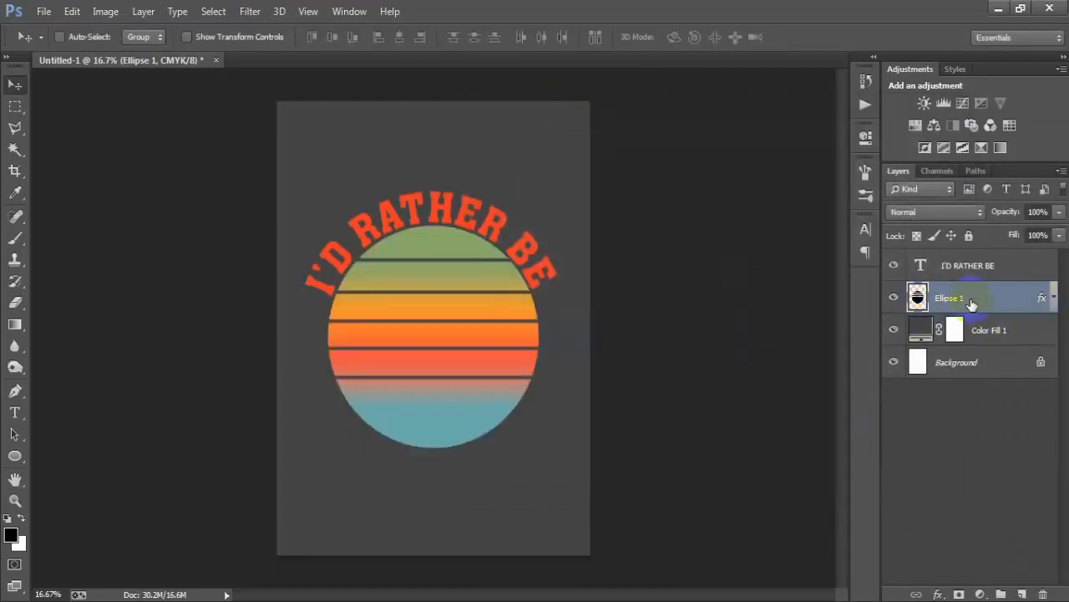
- Open the mountain silhouettes EPS file whose name ends in "1 (4)", rasterized at 300 pixels/inch
{"action": "left_click", "coordinate": [44, 11]}
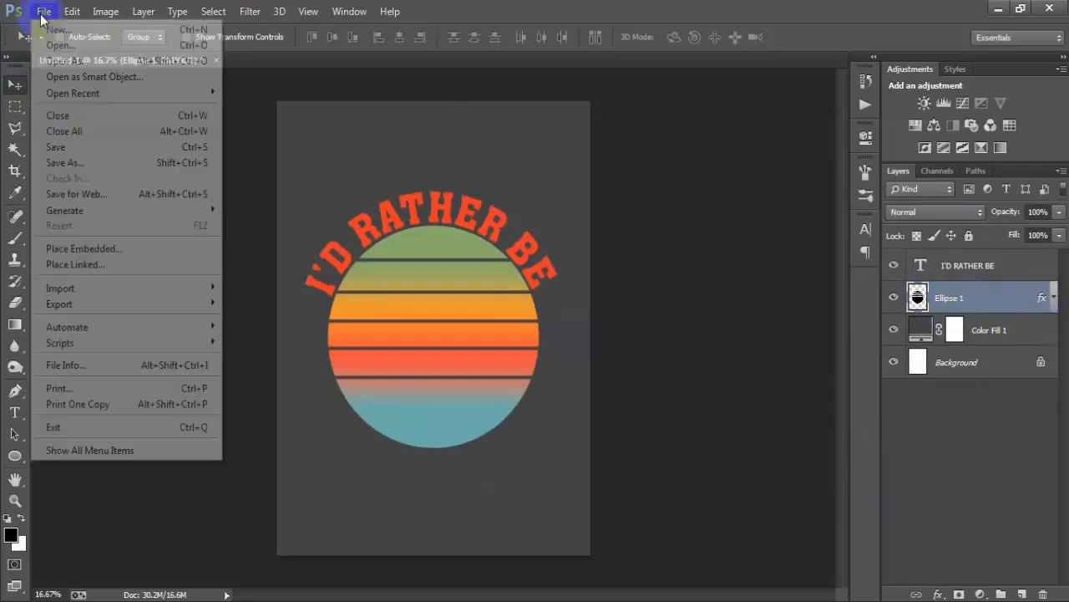
{"action": "left_click", "coordinate": [50, 48]}
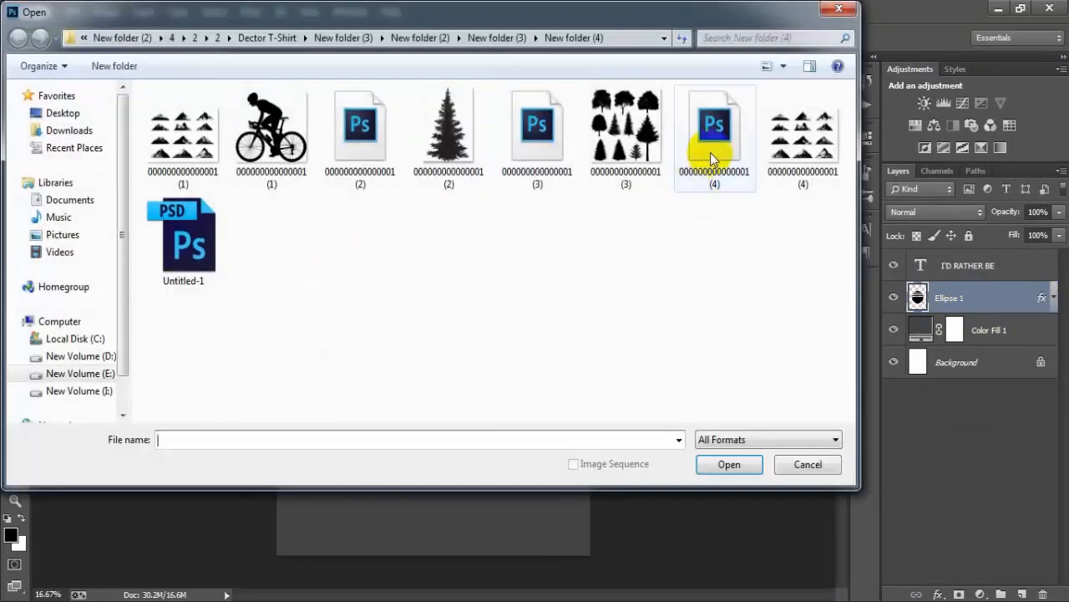
{"action": "left_click", "coordinate": [710, 152]}
{"action": "left_click", "coordinate": [735, 461]}
{"action": "double_click", "coordinate": [461, 259]}
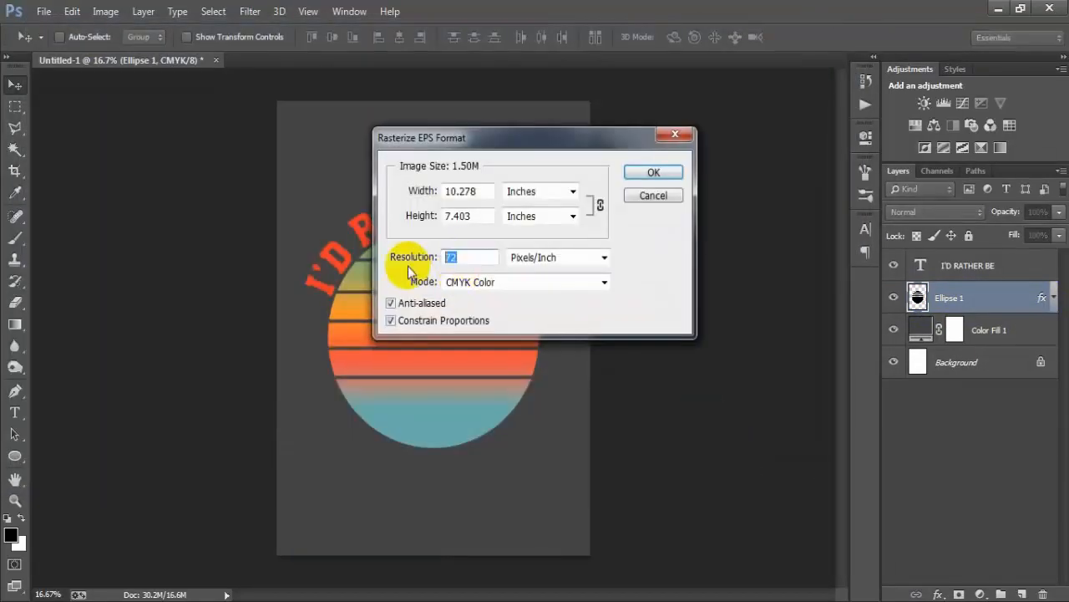
{"action": "type", "text": "300"}
{"action": "key", "text": "Return"}
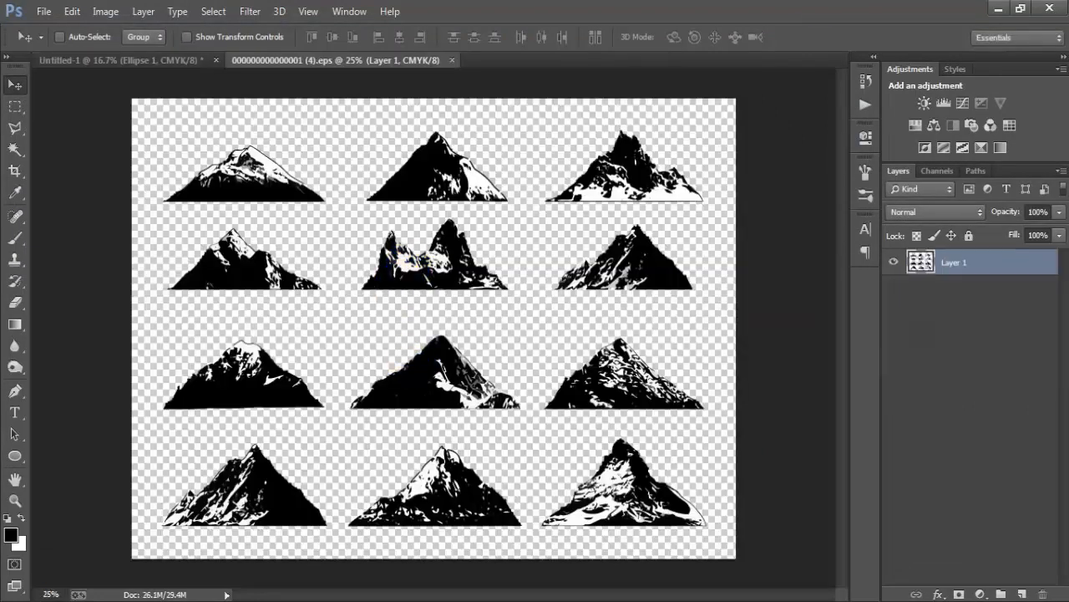
- Copy the second row's first mountain into the Untitled-1 design with a rectangular selection, and close the mountains EPS file without saving
{"action": "left_click", "coordinate": [15, 106]}
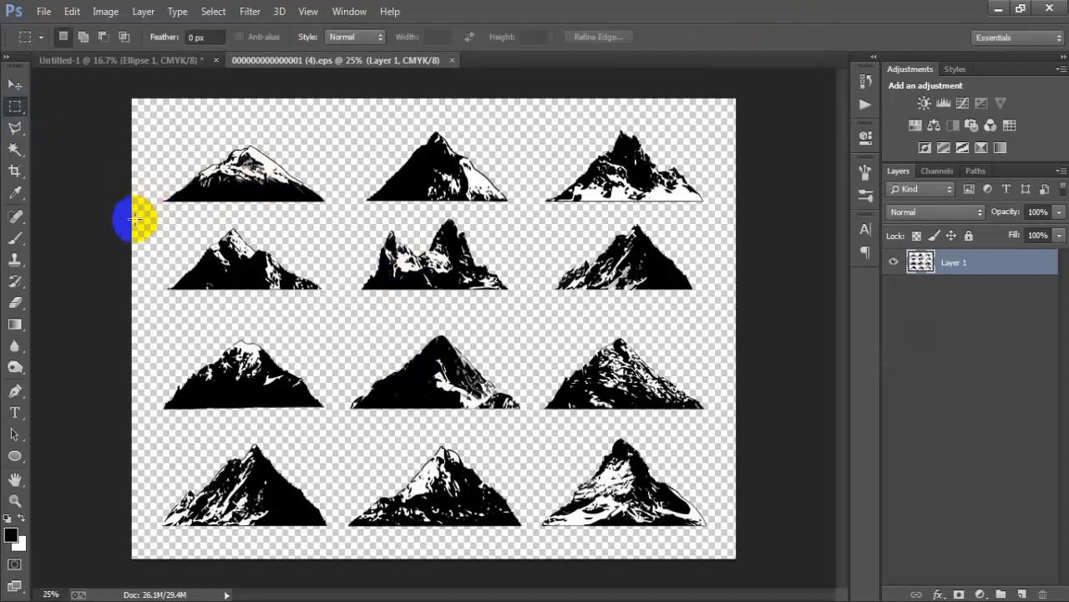
{"action": "left_click_drag", "start_coordinate": [133, 219], "coordinate": [340, 312]}
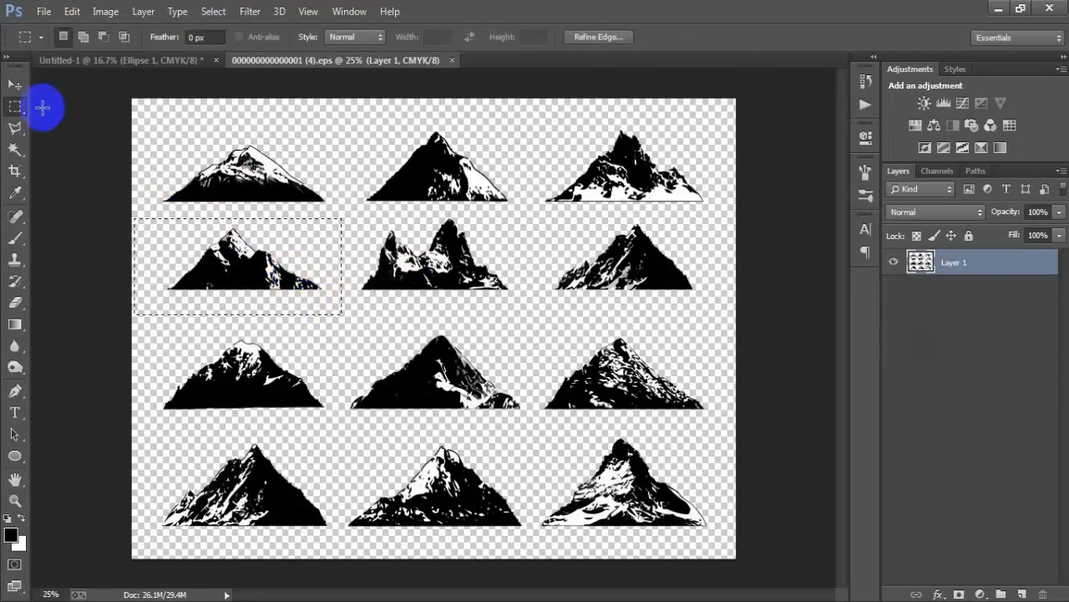
{"action": "left_click", "coordinate": [16, 85]}
{"action": "left_click_drag", "start_coordinate": [266, 277], "coordinate": [203, 141]}
{"action": "left_click_drag", "start_coordinate": [386, 385], "coordinate": [592, 506]}
{"action": "left_click", "coordinate": [454, 60]}
{"action": "left_click", "coordinate": [522, 241]}
- Scale the mountain to about 351%, position it across the lower part of the circle, apply the transform, and nudge it down slightly
{"action": "key", "text": "ctrl+t"}
{"action": "left_click_drag", "start_coordinate": [465, 418], "coordinate": [505, 420]}
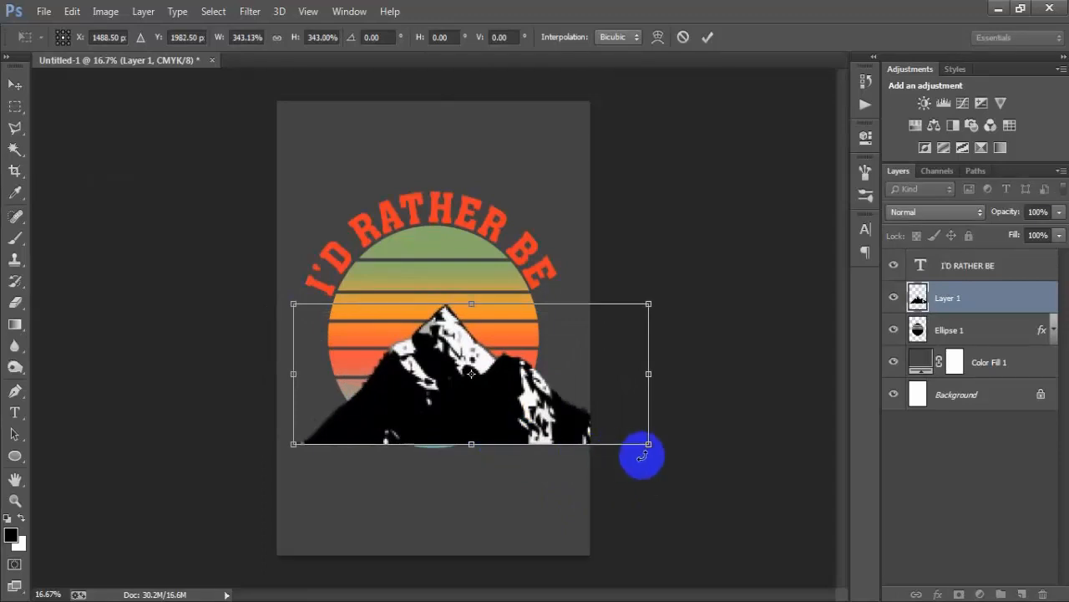
{"action": "left_click_drag", "start_coordinate": [650, 449], "coordinate": [656, 449]}
{"action": "left_click_drag", "start_coordinate": [520, 442], "coordinate": [507, 433]}
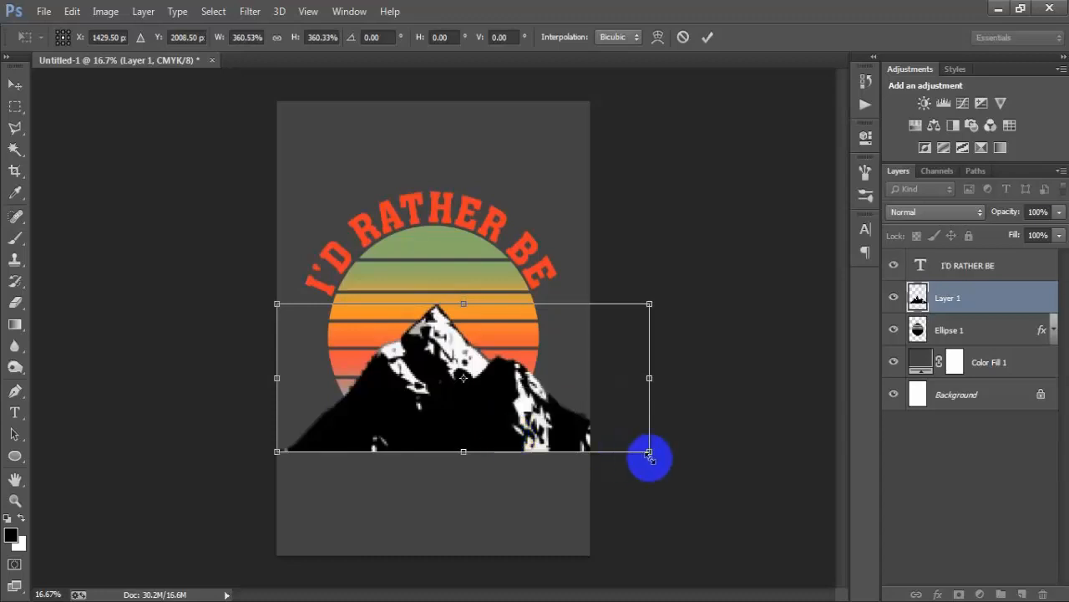
{"action": "left_click_drag", "start_coordinate": [649, 452], "coordinate": [644, 448]}
{"action": "left_click_drag", "start_coordinate": [479, 411], "coordinate": [466, 406]}
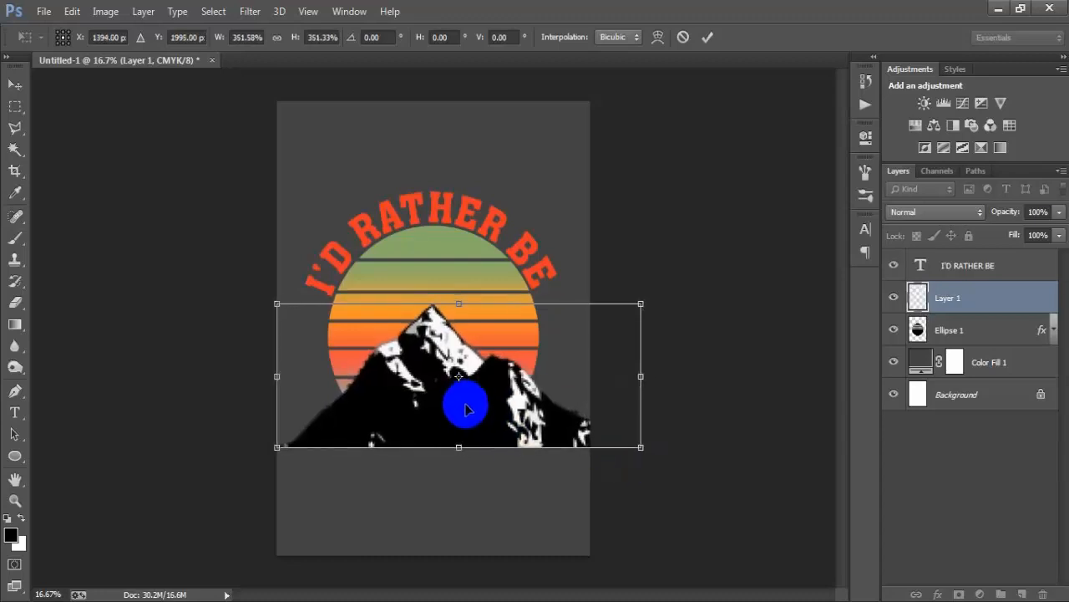
{"action": "left_click", "coordinate": [706, 37]}
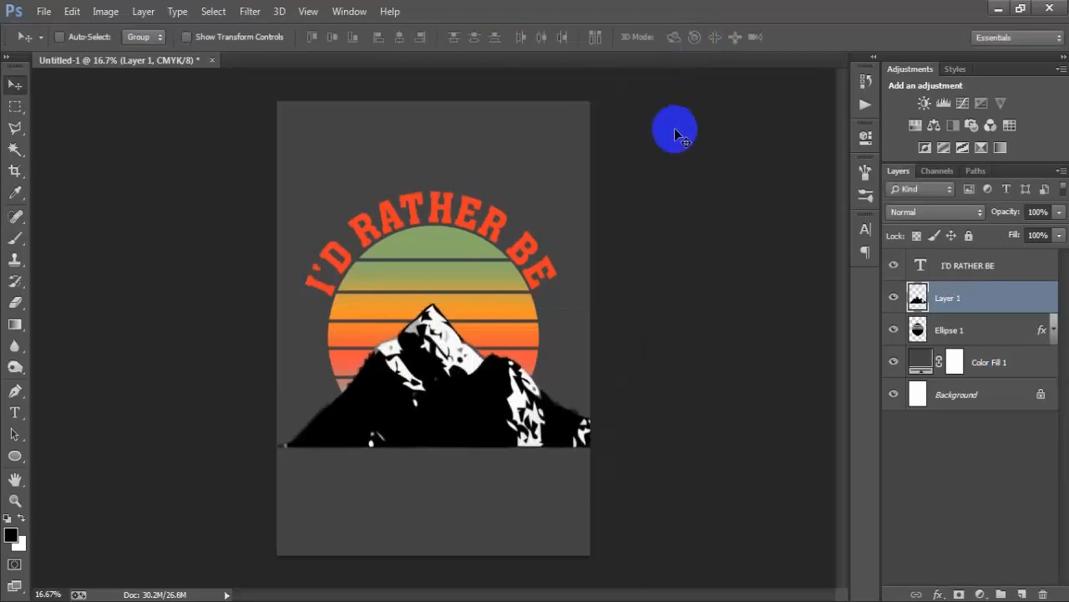
{"action": "key", "text": "shift+Down"}
- Select the Ellipse 1 layer and open the tree silhouettes EPS file whose name ends in "1 (3)", rasterized at 300 pixels/inch
{"action": "left_click", "coordinate": [974, 331]}
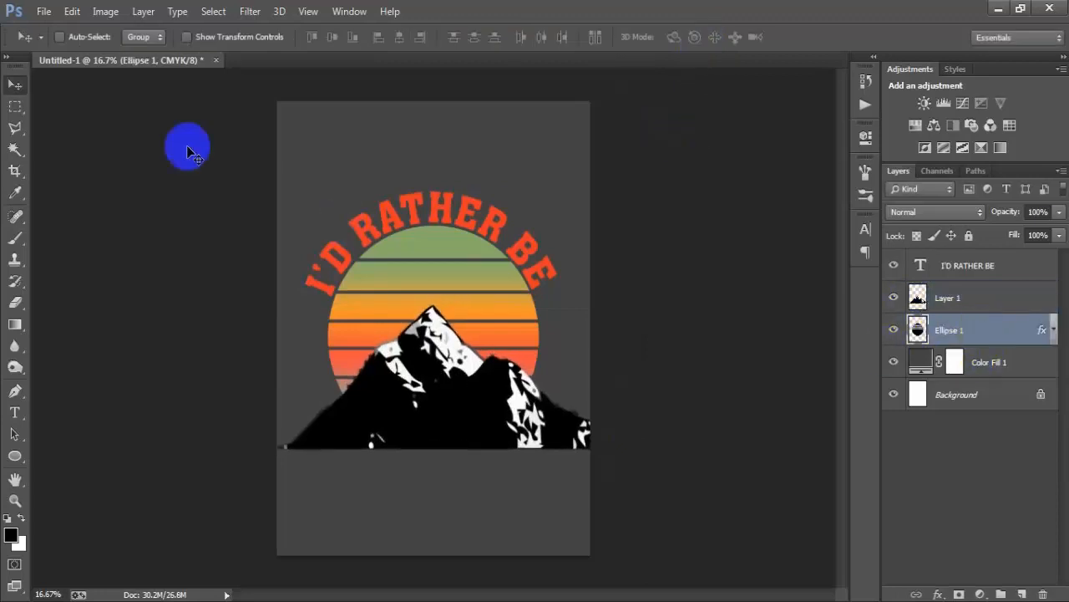
{"action": "left_click", "coordinate": [44, 11]}
{"action": "left_click", "coordinate": [59, 45]}
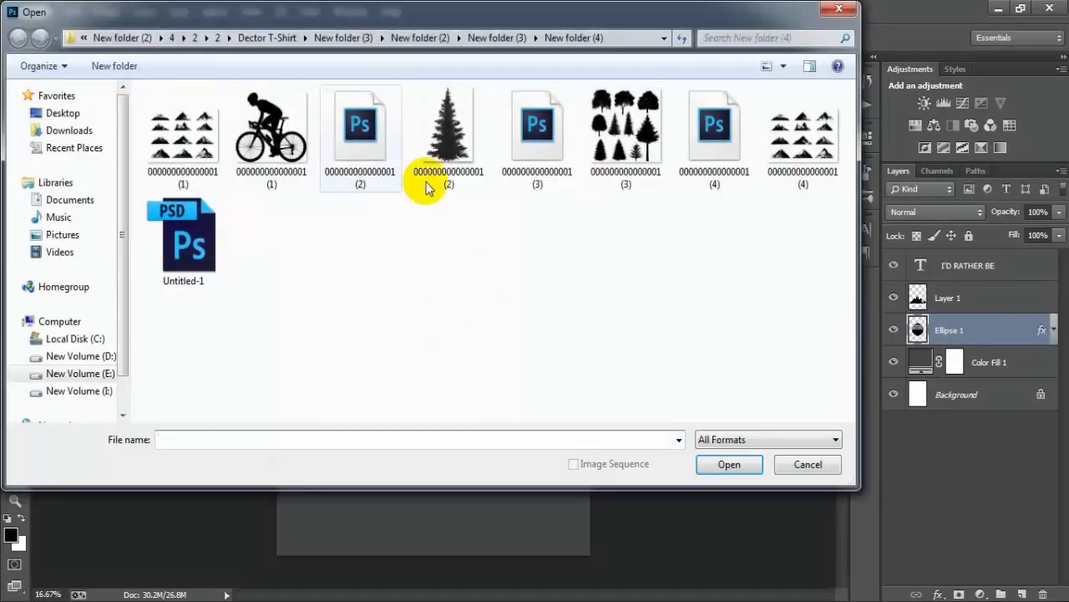
{"action": "left_click", "coordinate": [537, 186]}
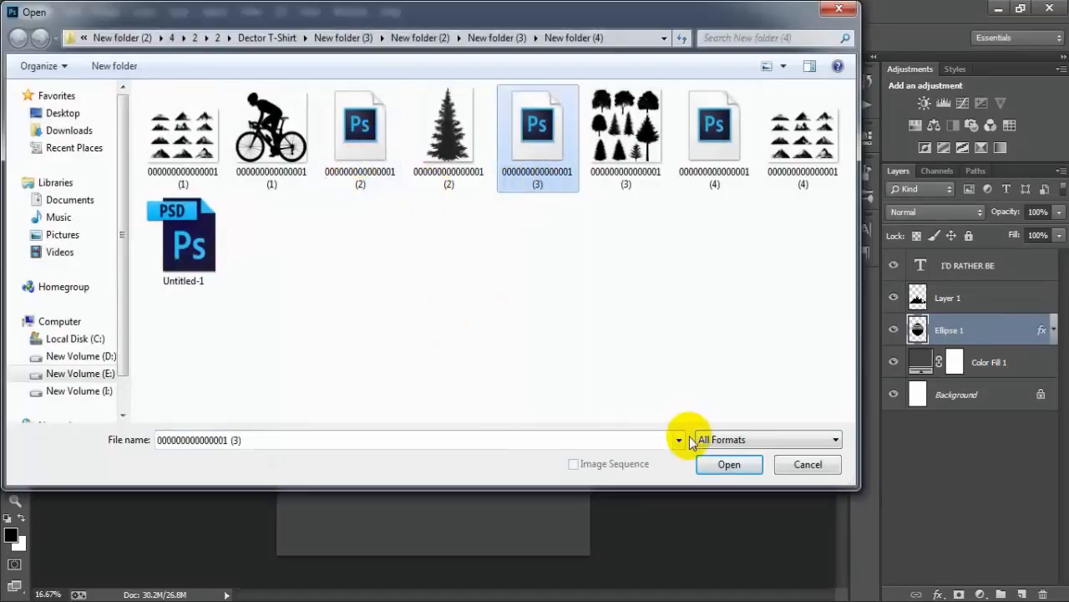
{"action": "left_click", "coordinate": [728, 464]}
{"action": "double_click", "coordinate": [452, 257]}
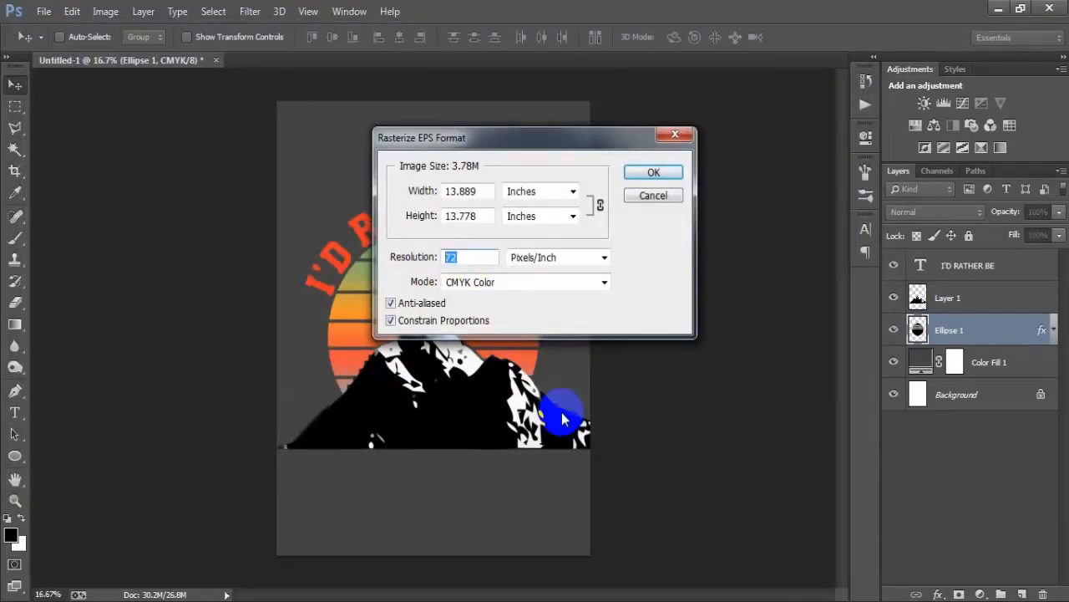
{"action": "type", "text": "300"}
{"action": "key", "text": "Return"}
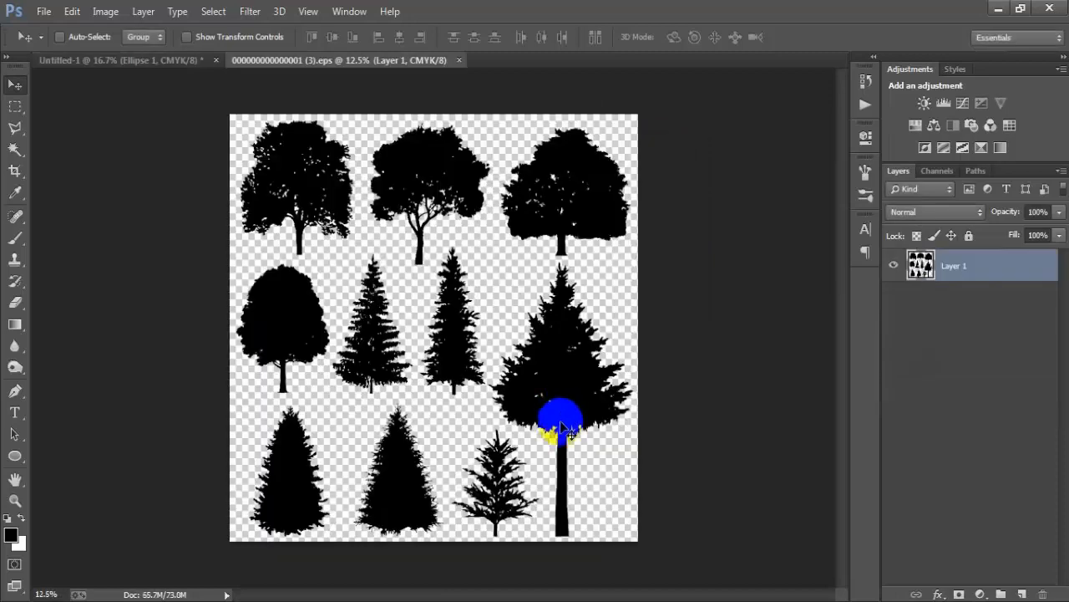
- Outline the second tree in the middle row, the fir beside the round tree, with a closed Polygonal Lasso selection
{"action": "left_click", "coordinate": [16, 132]}
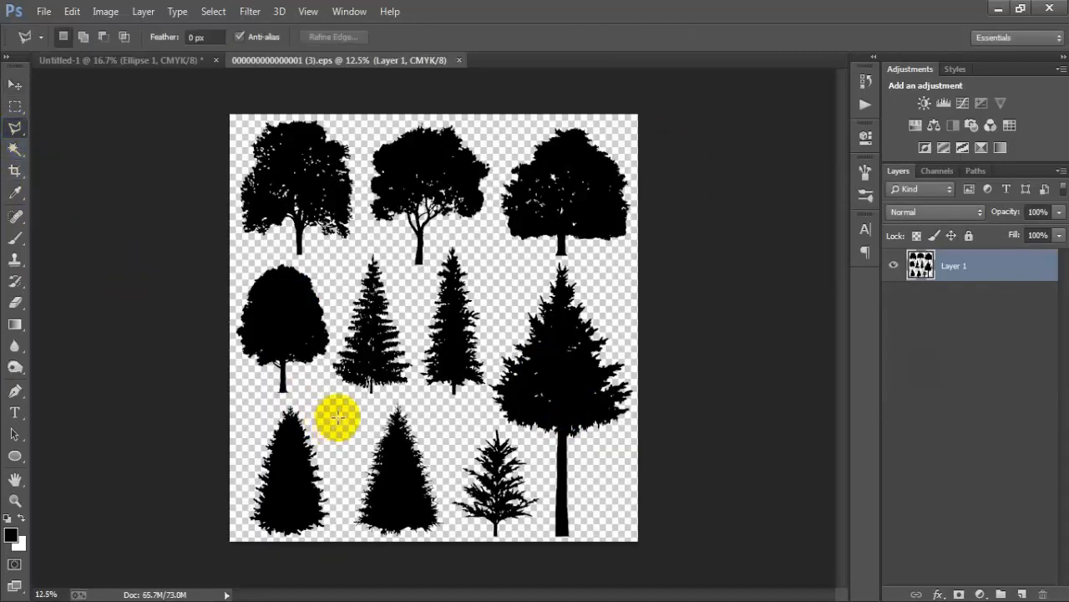
{"action": "left_click", "coordinate": [322, 391]}
{"action": "left_click", "coordinate": [396, 409]}
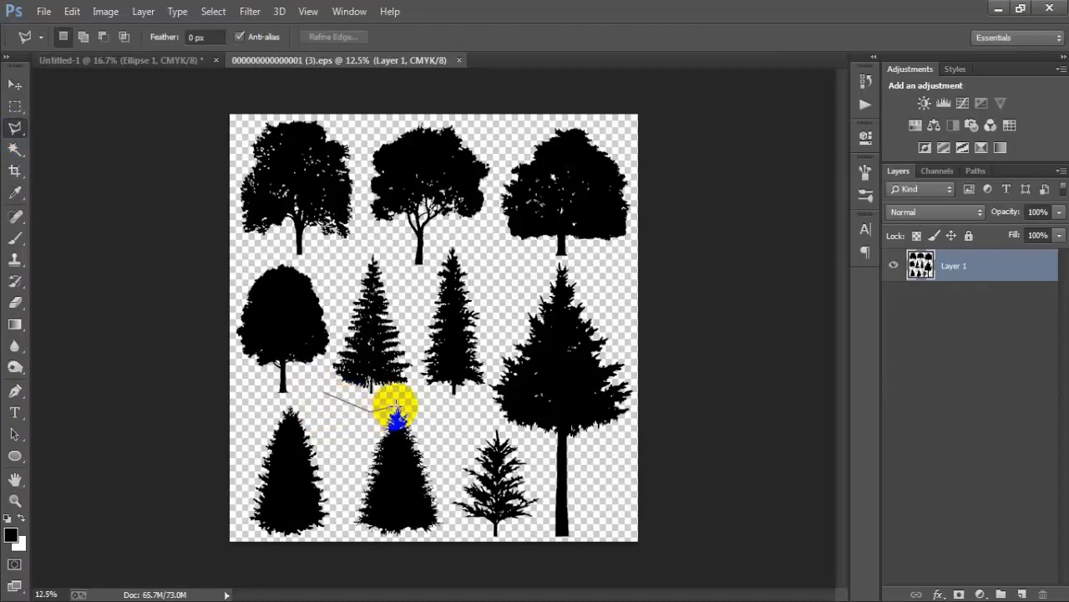
{"action": "left_click", "coordinate": [418, 394]}
{"action": "left_click", "coordinate": [418, 341]}
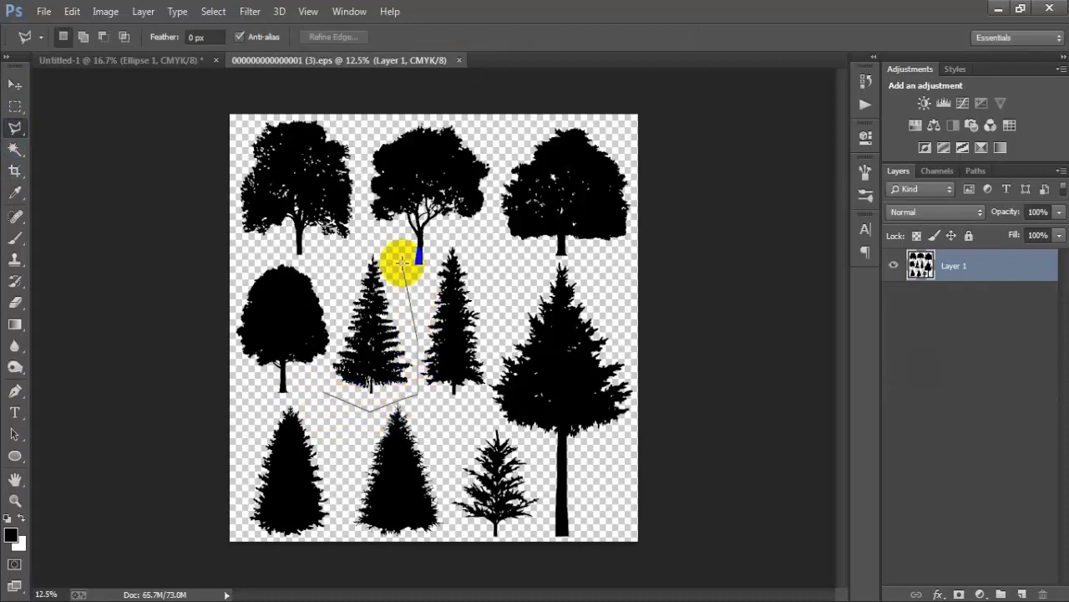
{"action": "left_click", "coordinate": [401, 261]}
{"action": "left_click", "coordinate": [373, 238]}
{"action": "left_click", "coordinate": [346, 261]}
{"action": "left_click", "coordinate": [330, 338]}
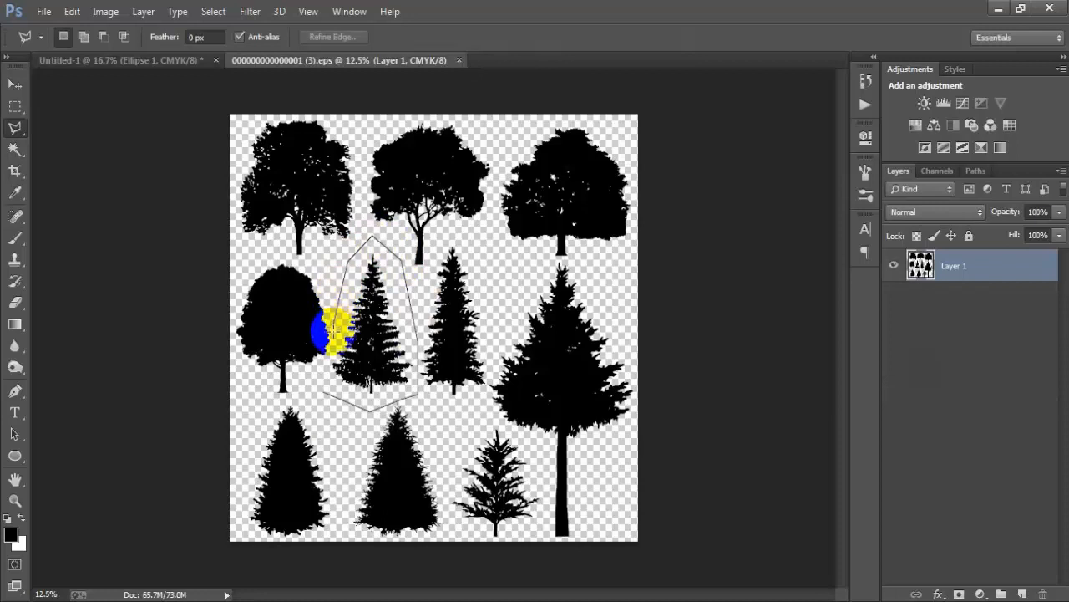
{"action": "left_click", "coordinate": [333, 368]}
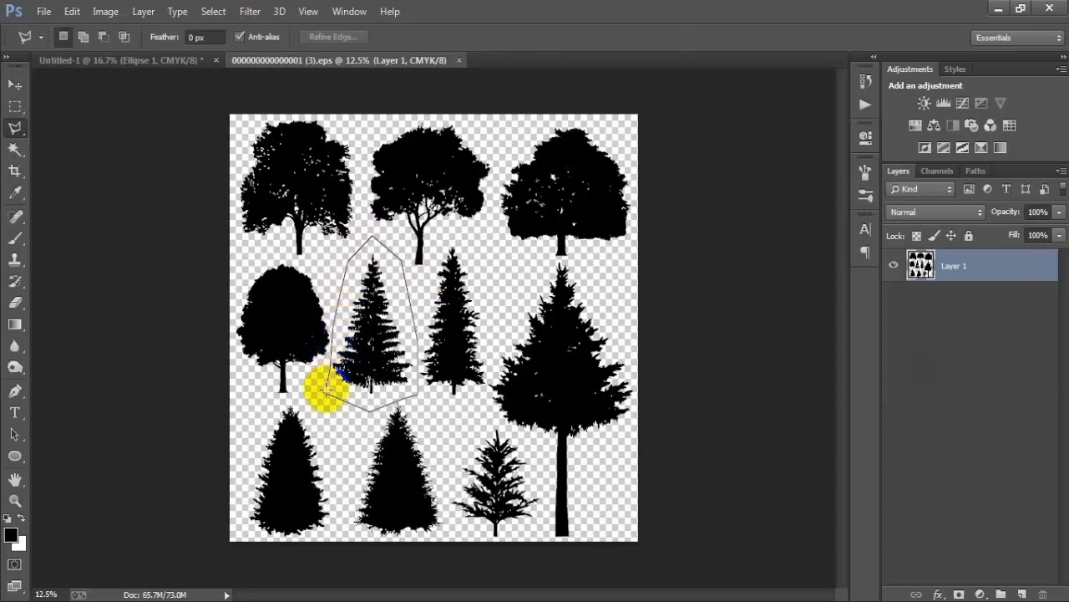
{"action": "left_click", "coordinate": [331, 402]}
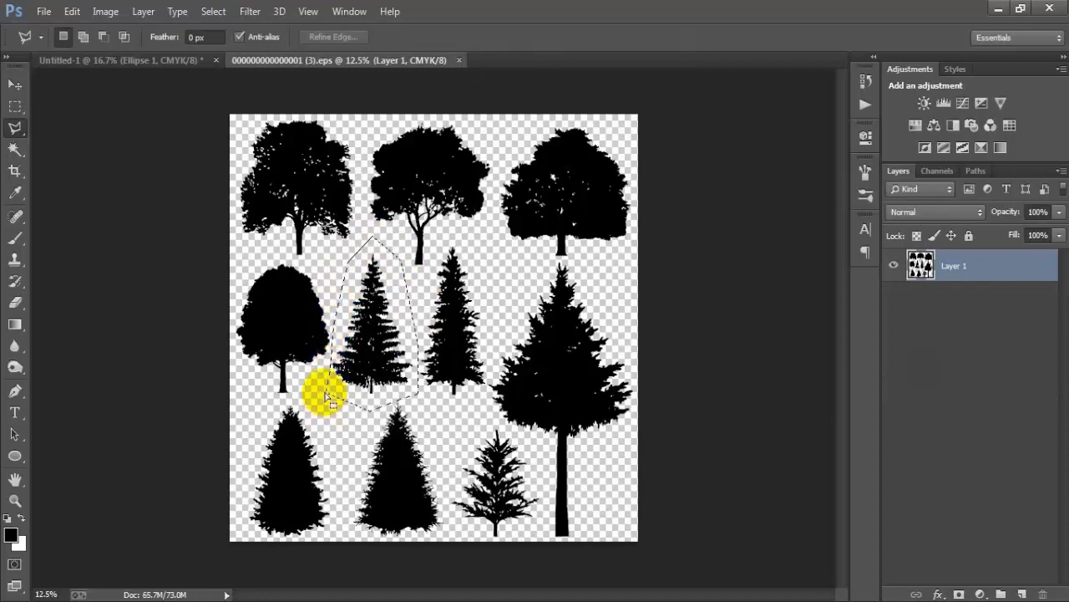
- Move the selected fir tree into the Untitled-1 design above Ellipse 1, and close the trees EPS file without saving
{"action": "left_click", "coordinate": [15, 85]}
{"action": "left_click_drag", "start_coordinate": [349, 261], "coordinate": [353, 319]}
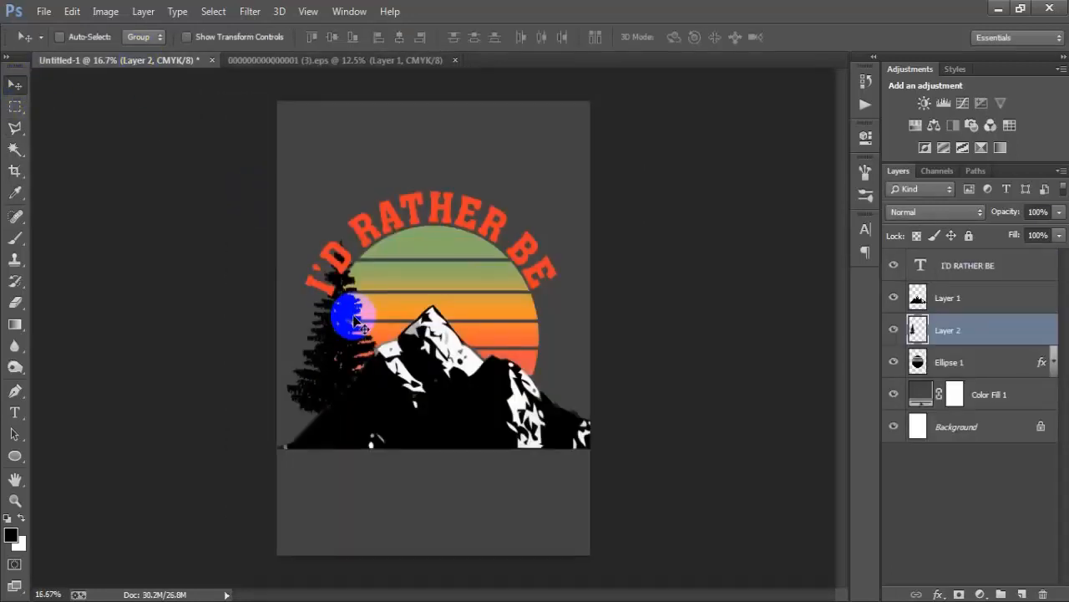
{"action": "left_click", "coordinate": [459, 60]}
{"action": "left_click", "coordinate": [539, 243]}
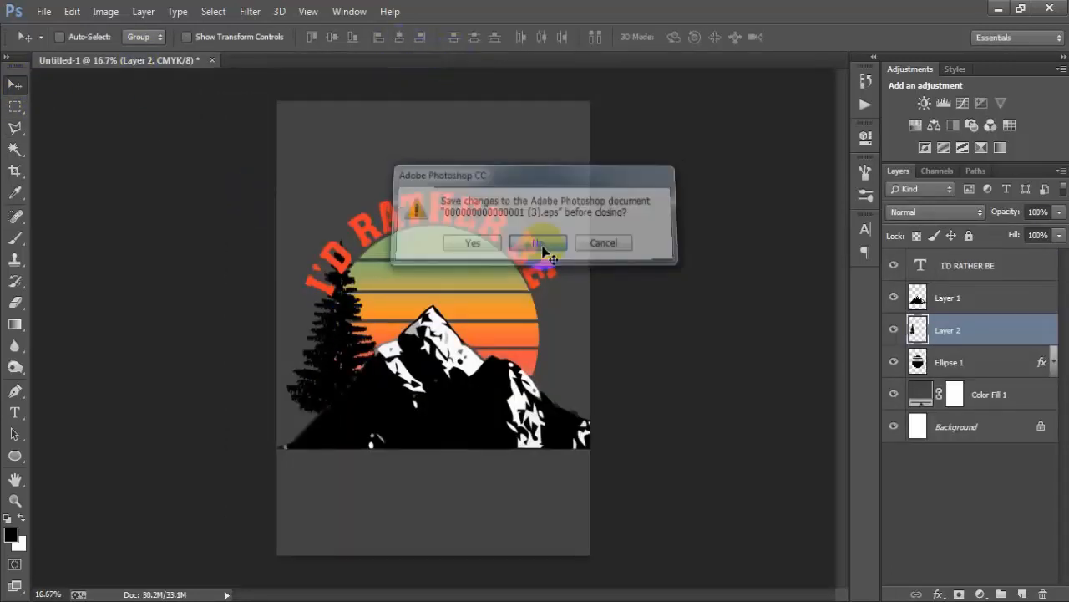
- Scale the fir tree to about 60% on the mountain's left slope, stretch it slightly taller, and place a duplicate on the right slope
{"action": "key", "text": "ctrl+t"}
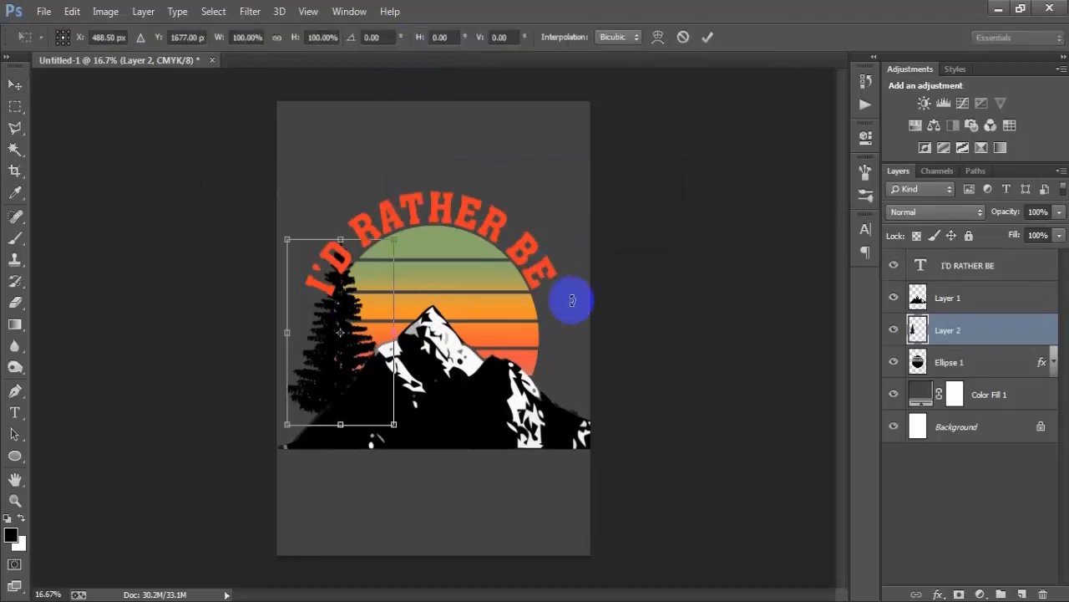
{"action": "left_click_drag", "start_coordinate": [399, 430], "coordinate": [354, 376]}
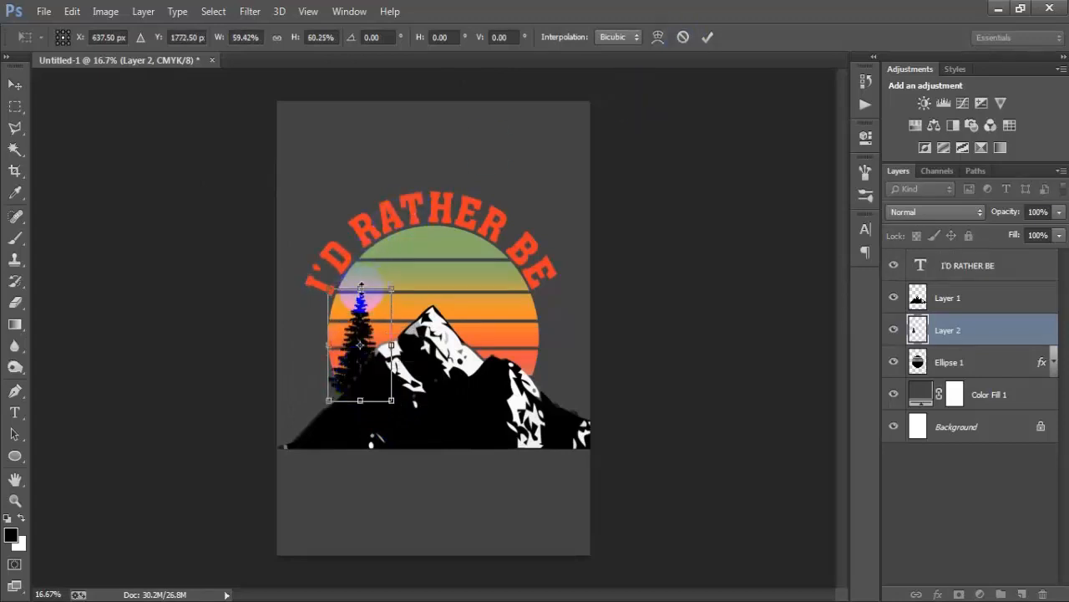
{"action": "left_click_drag", "start_coordinate": [360, 289], "coordinate": [357, 283]}
{"action": "left_click", "coordinate": [707, 37]}
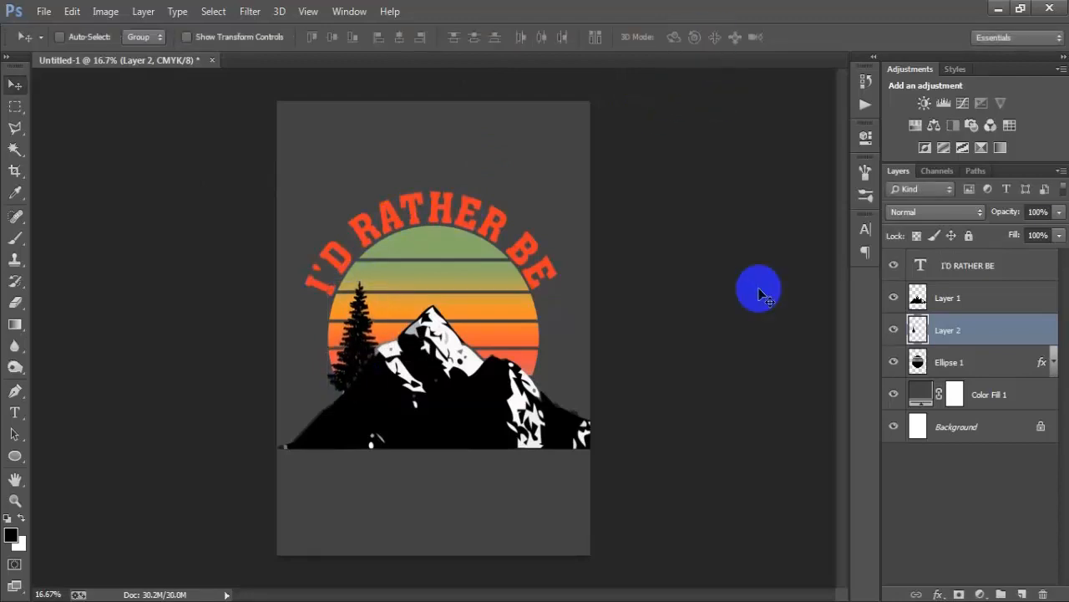
{"action": "key", "text": "ctrl+j"}
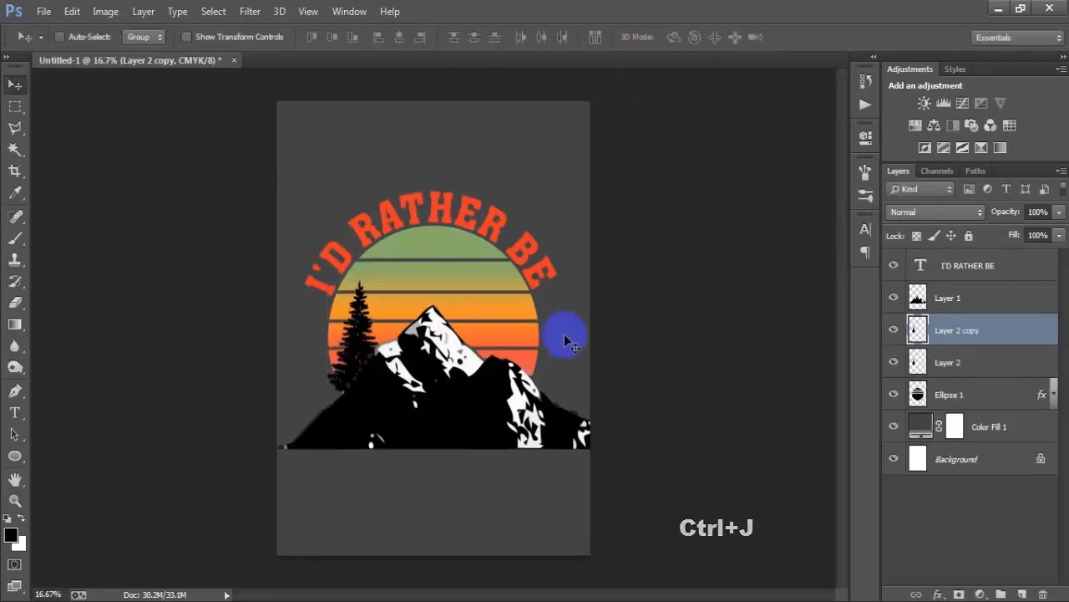
{"action": "left_click_drag", "start_coordinate": [359, 353], "coordinate": [513, 351]}
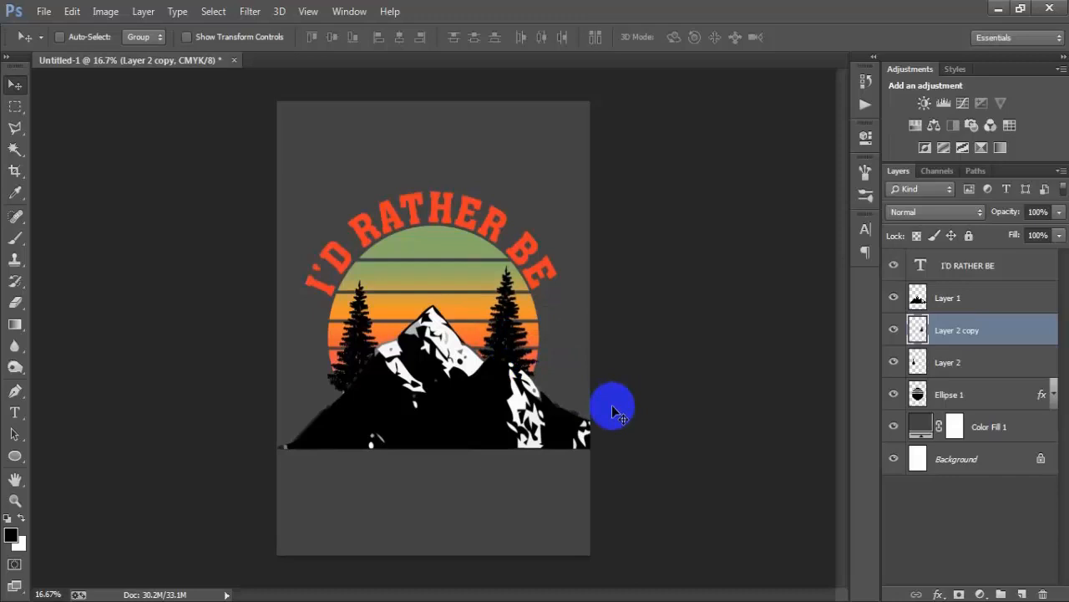
- Set the scale of Ellipse 1's gradient overlay to 57%, shift the gradient upward in the circle, and apply the layer style
{"action": "double_click", "coordinate": [1027, 394]}
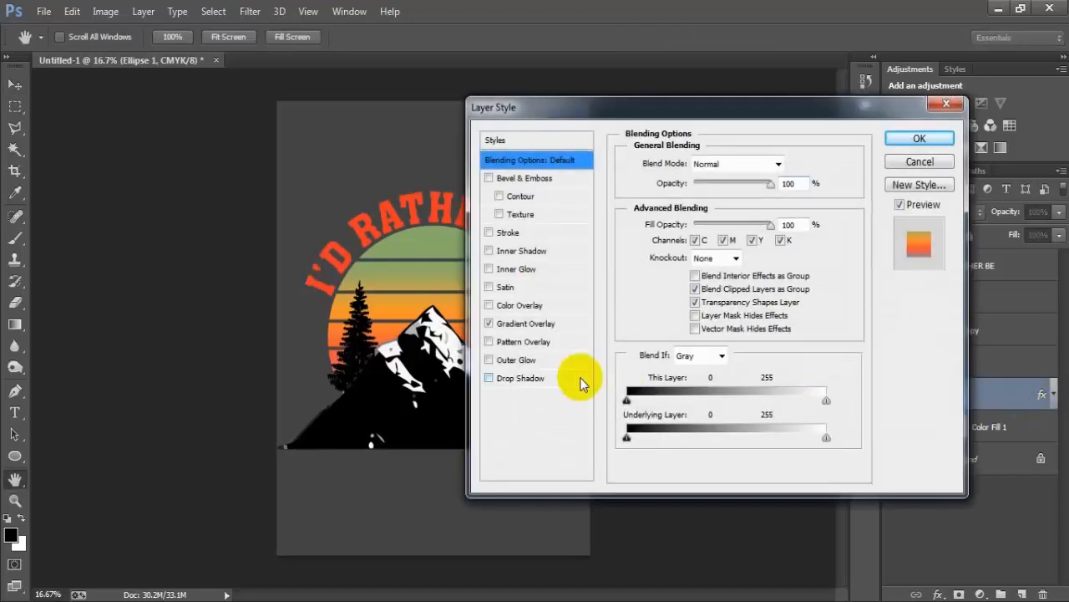
{"action": "left_click", "coordinate": [543, 322]}
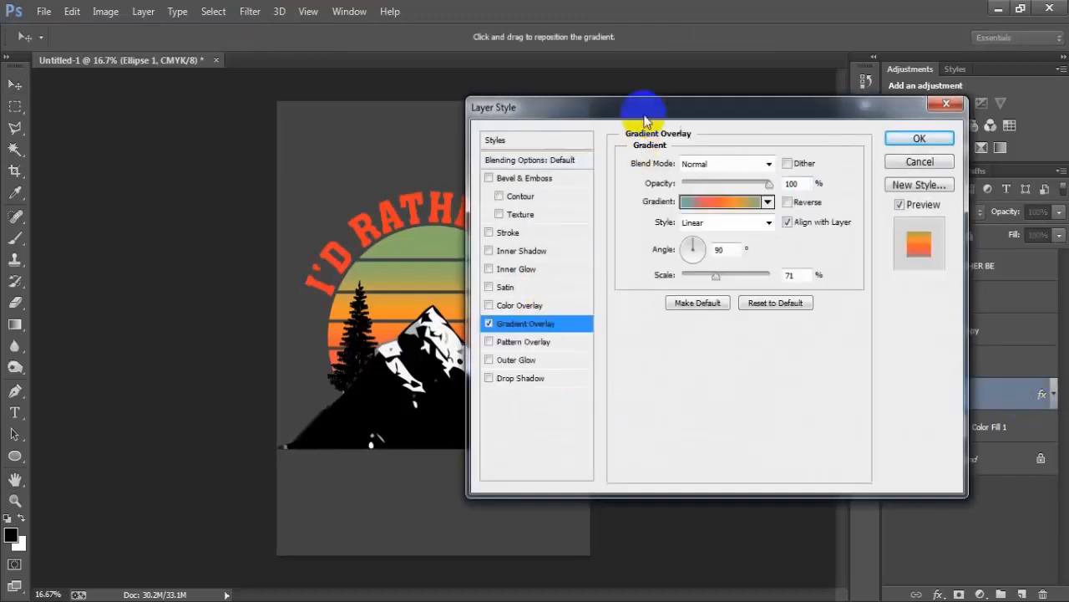
{"action": "left_click_drag", "start_coordinate": [640, 102], "coordinate": [711, 111]}
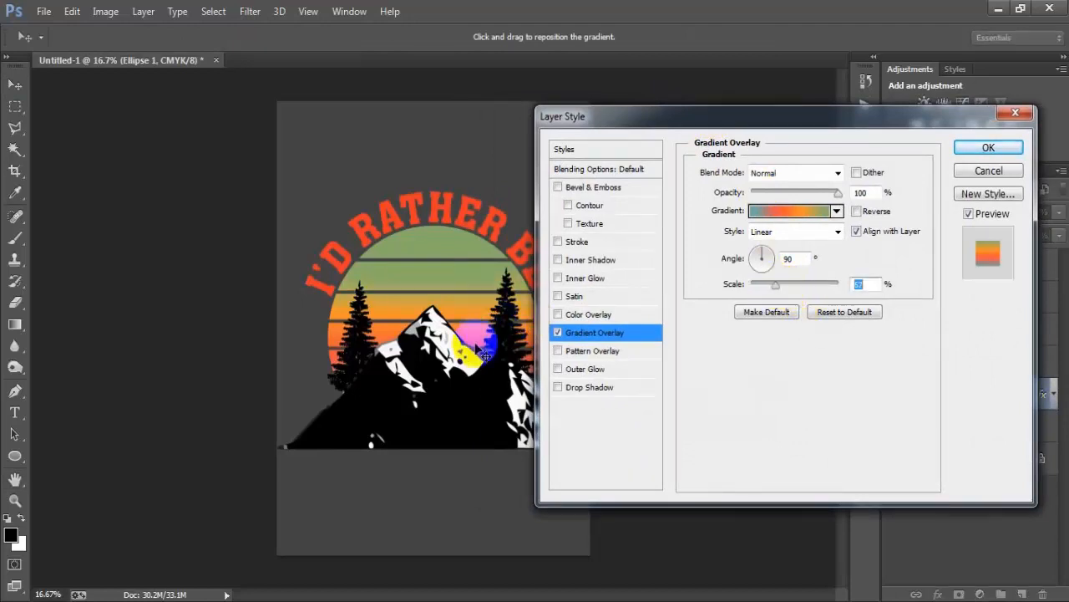
{"action": "mouse_move", "coordinate": [475, 341]}
{"action": "left_mouse_down"}
{"action": "mouse_move", "coordinate": [475, 313]}
{"action": "mouse_move", "coordinate": [475, 327]}
{"action": "left_mouse_up"}
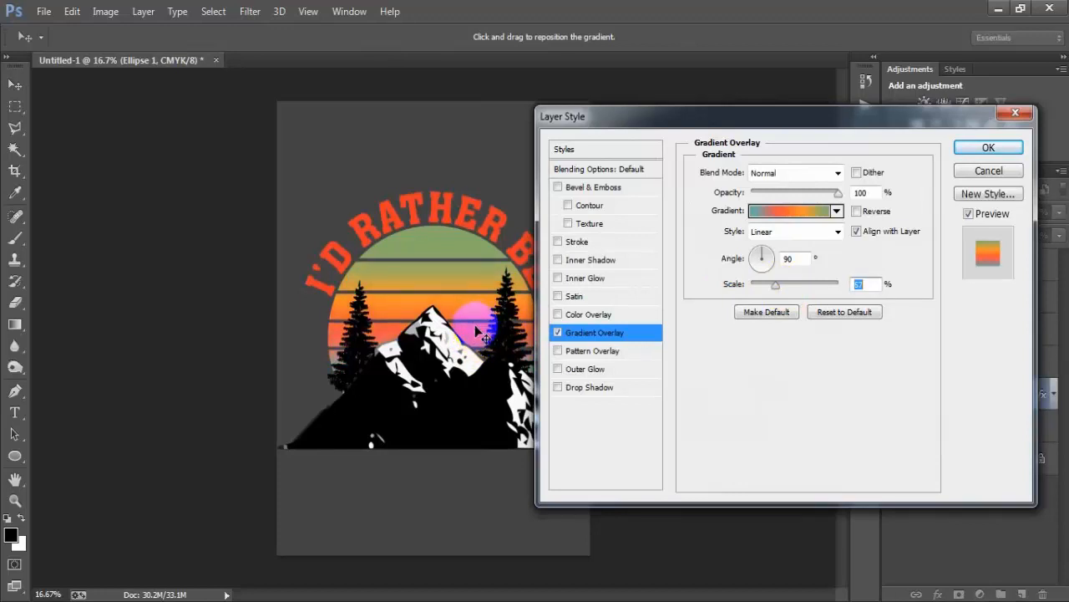
{"action": "left_click", "coordinate": [989, 151]}
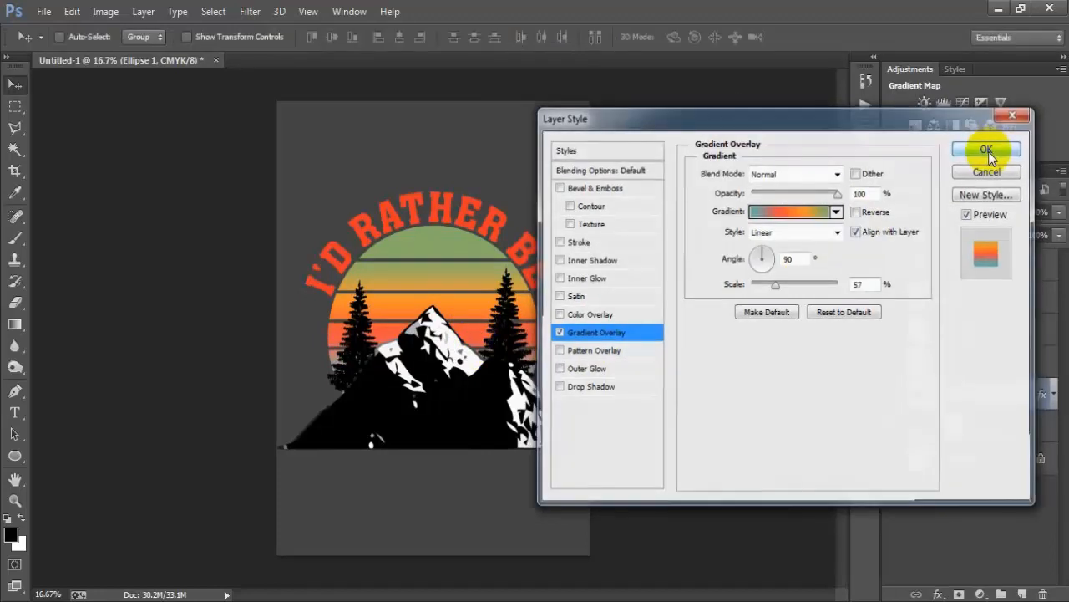
- Nudge the duplicated fir tree on the mountain's right slope slightly to the right
{"action": "left_click", "coordinate": [953, 300]}
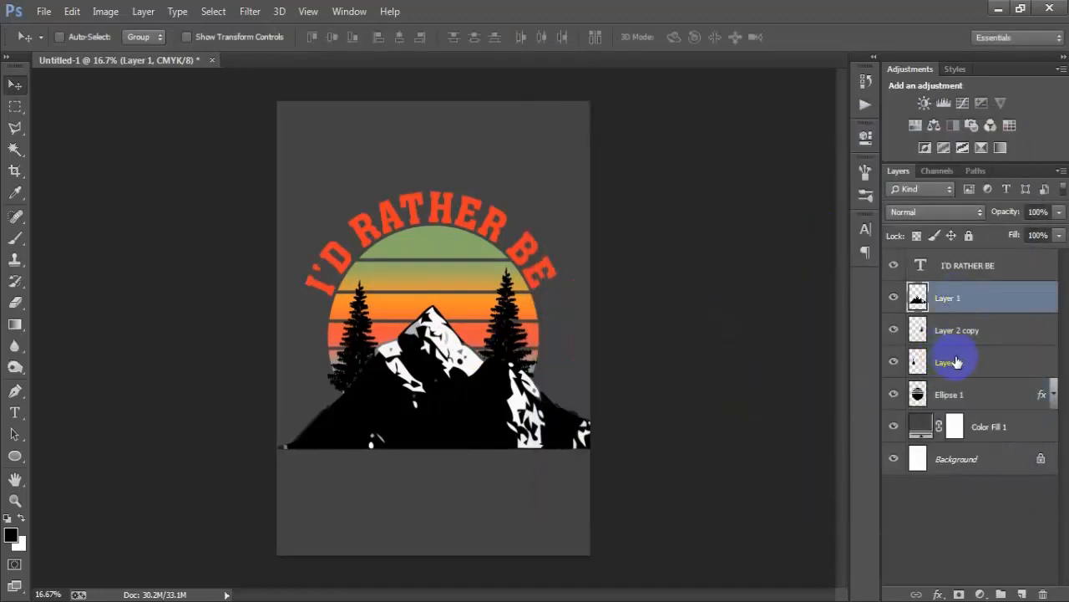
{"action": "left_click", "coordinate": [957, 361]}
{"action": "left_click", "coordinate": [961, 332]}
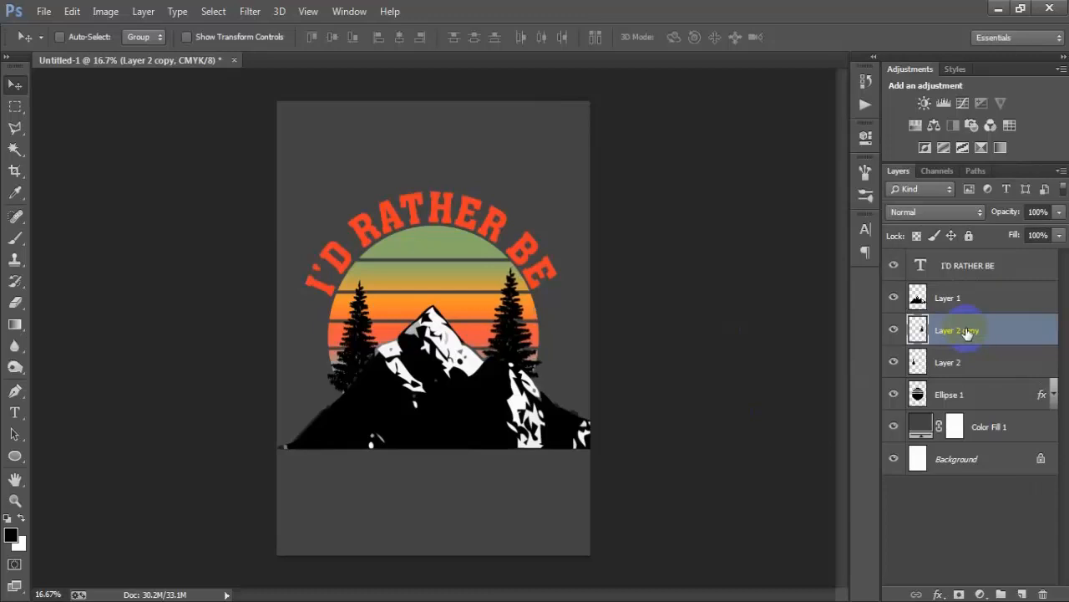
- Merge the mountain layer and both fir tree layers into one layer, and toggle its visibility off and on to check it
{"action": "left_click", "coordinate": [956, 312], "text": "ctrl"}
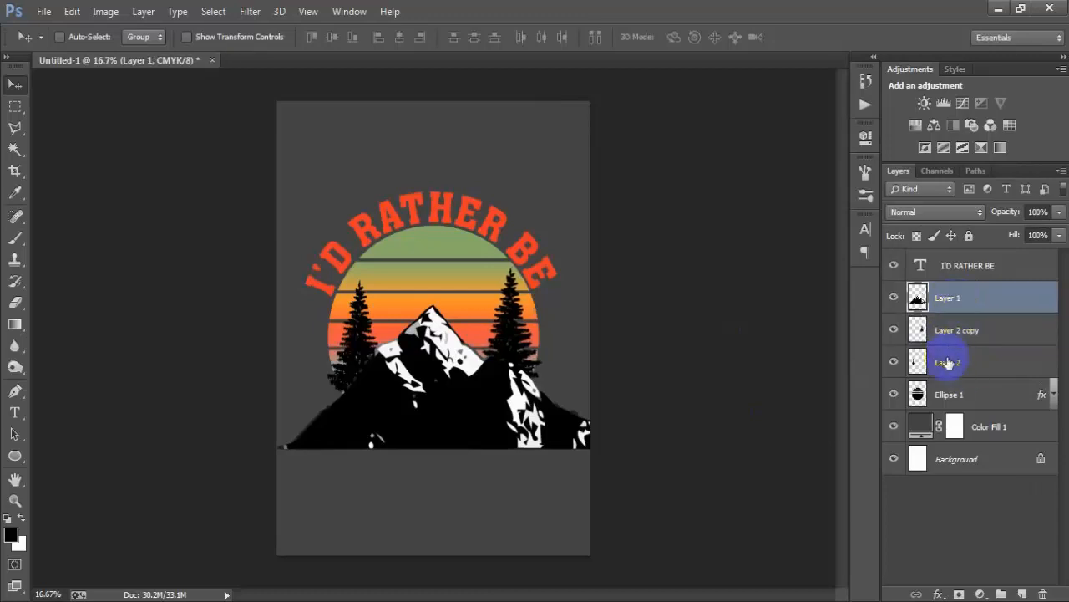
{"action": "left_click", "coordinate": [947, 365], "text": "shift"}
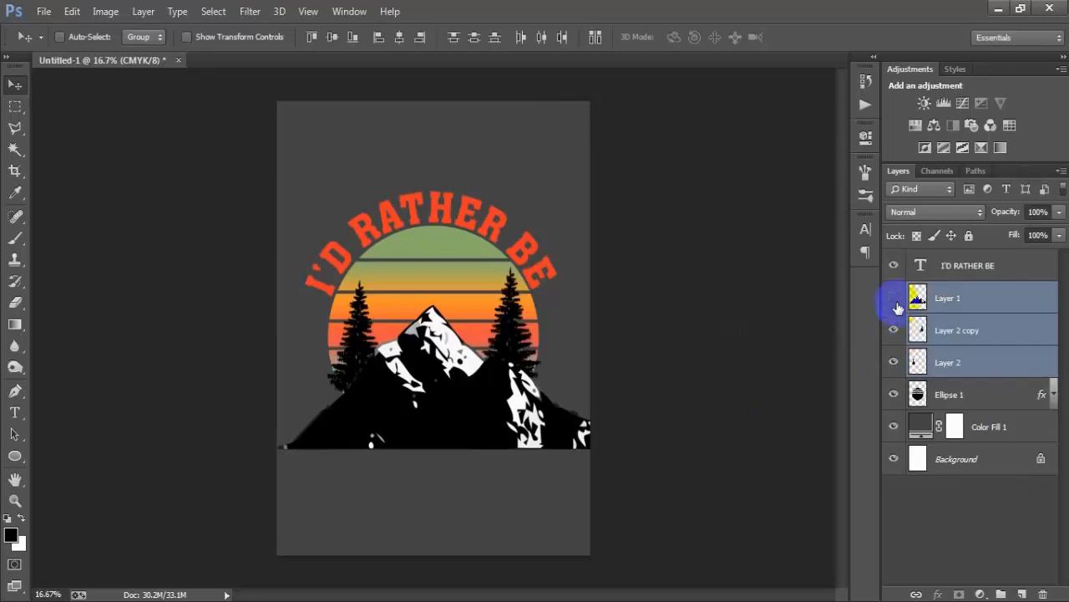
{"action": "key", "text": "ctrl+e"}
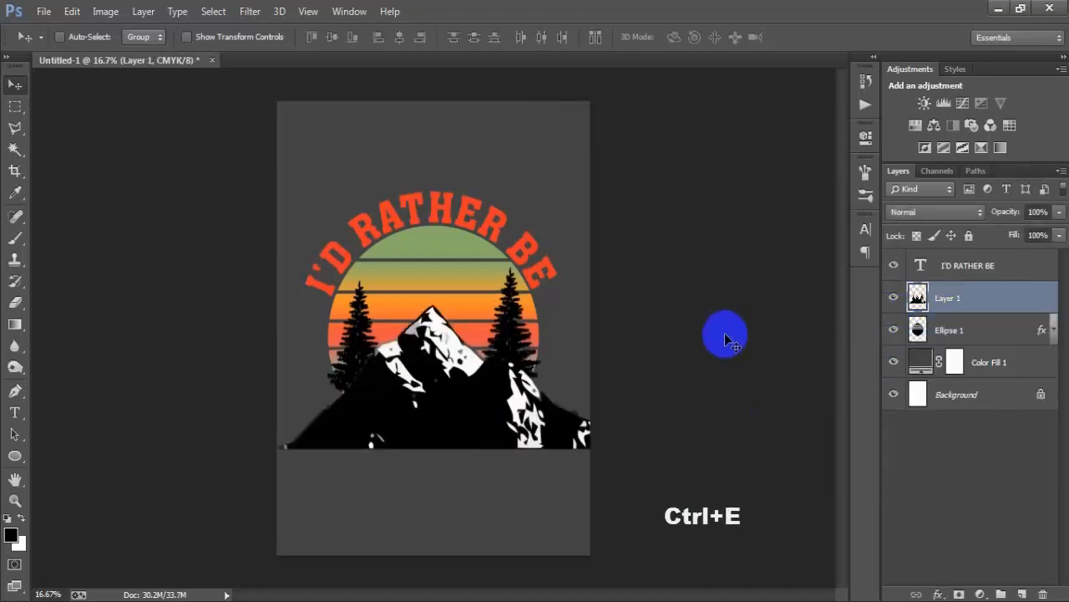
{"action": "left_click", "coordinate": [895, 301]}
{"action": "left_click", "coordinate": [895, 301]}
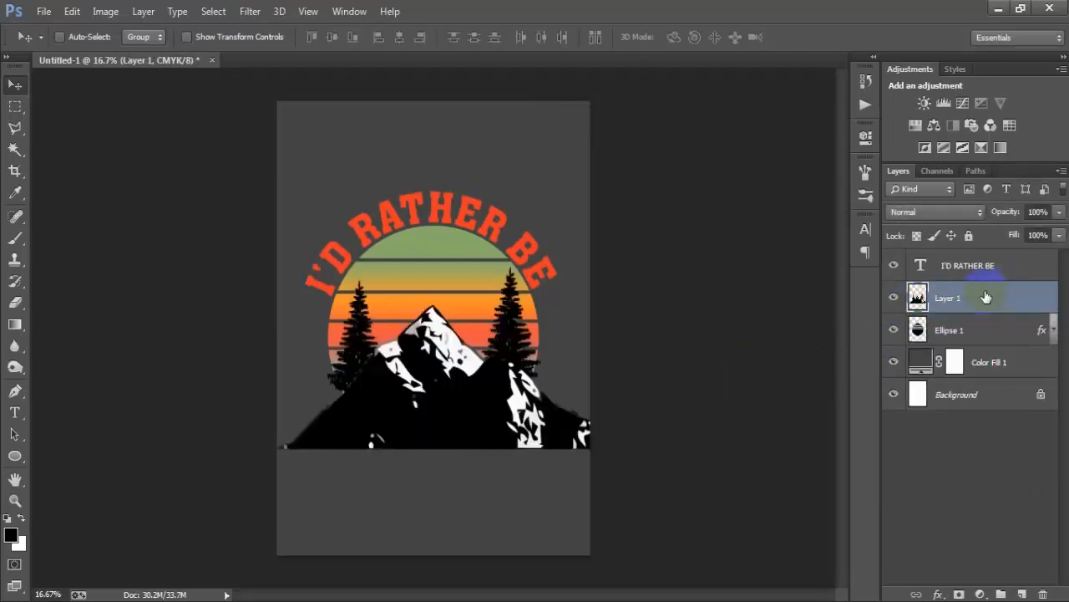
- Load the merged mountain and trees layer's outline as a selection, cut that shape out of Ellipse 1, and deselect
{"action": "left_click", "coordinate": [928, 297], "text": "ctrl"}
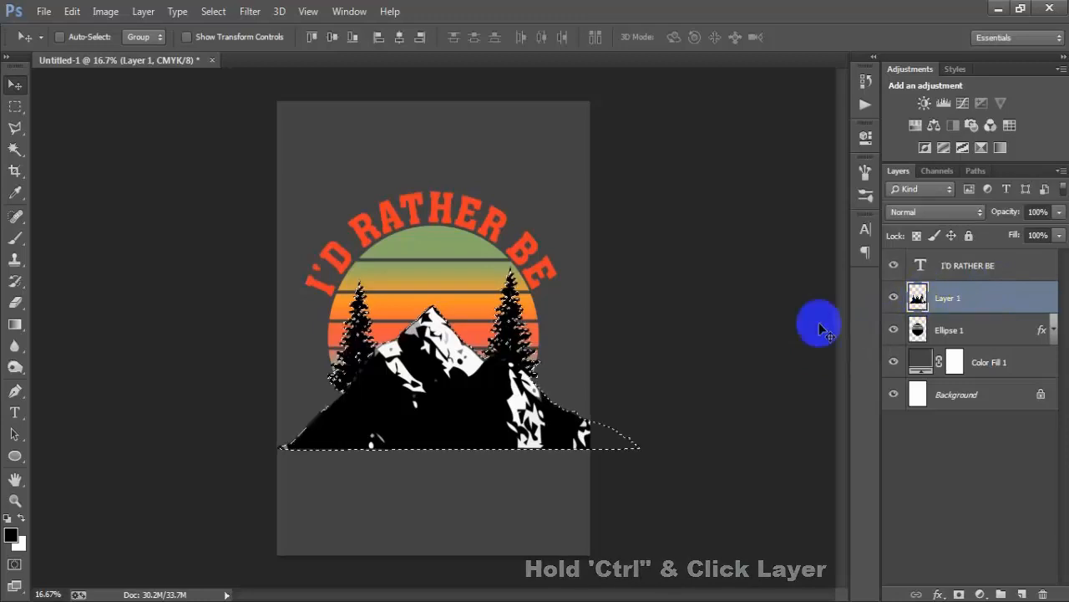
{"action": "left_click", "coordinate": [950, 334]}
{"action": "left_click", "coordinate": [893, 331]}
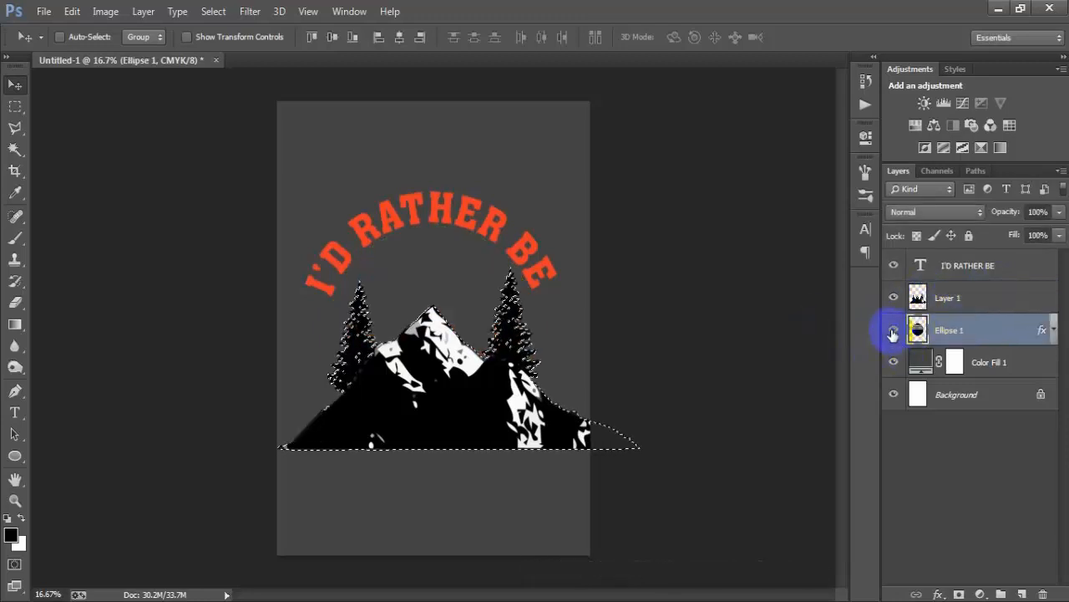
{"action": "left_click", "coordinate": [892, 330]}
{"action": "left_click", "coordinate": [892, 331]}
{"action": "left_click", "coordinate": [892, 331]}
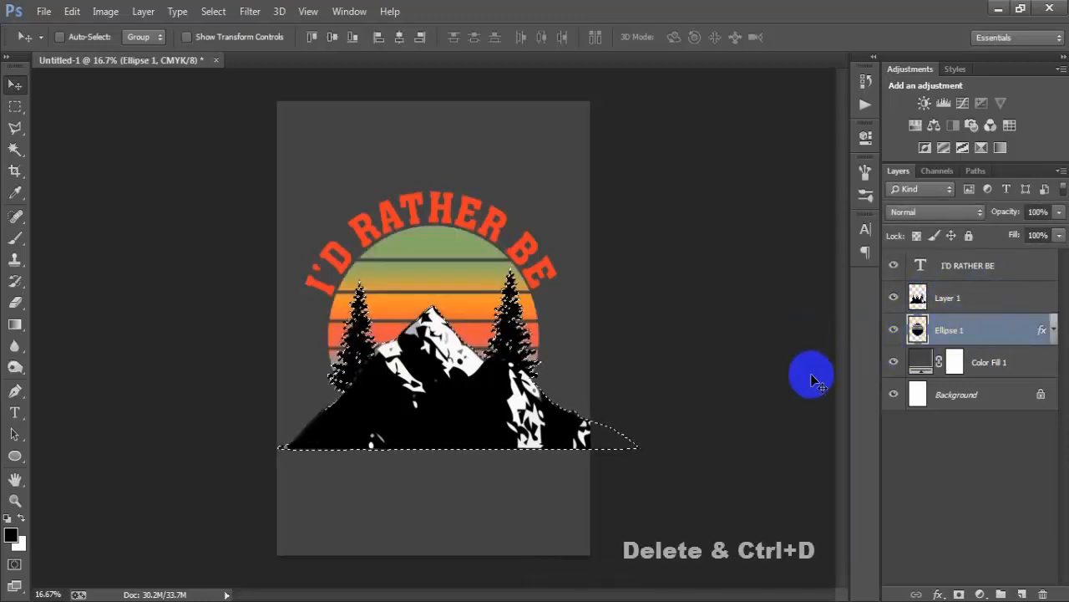
{"action": "key", "text": "Delete"}
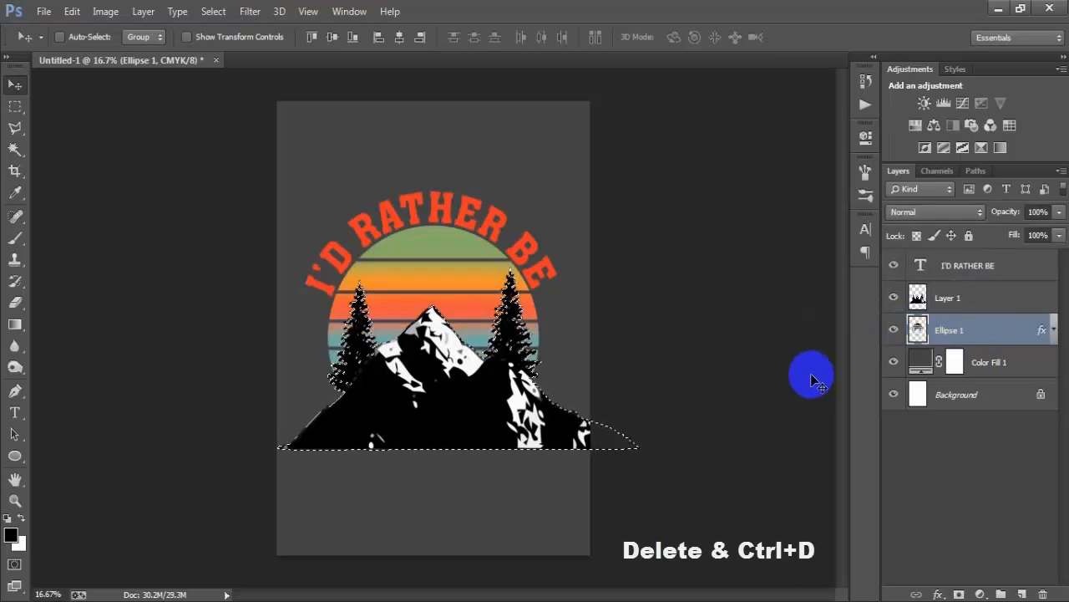
{"action": "key", "text": "ctrl+d"}
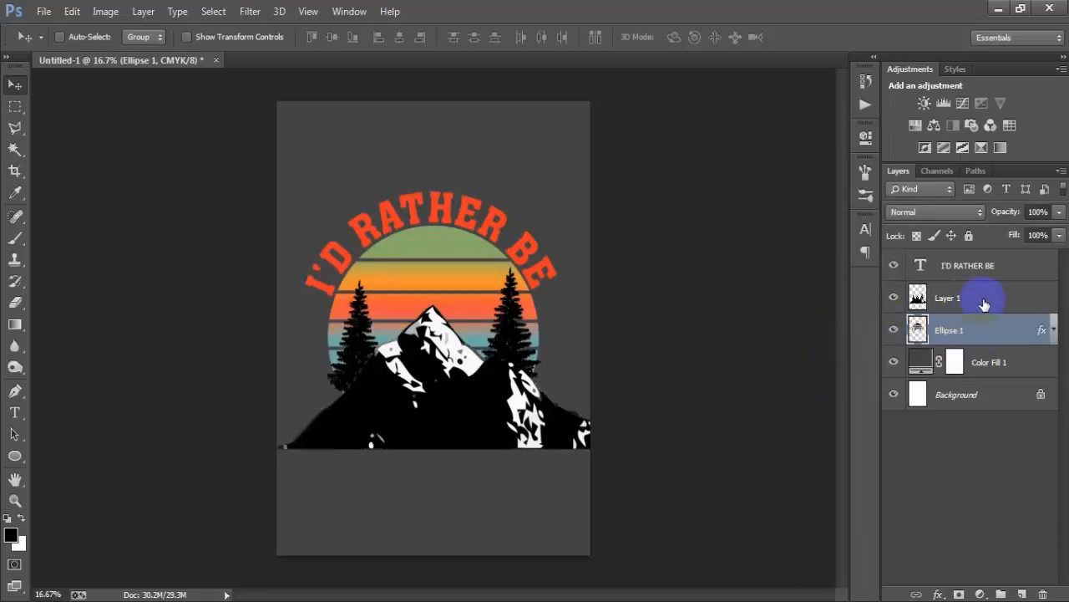
- Check the cut-out by toggling the visibility of the merged mountain and trees layer, and delete that layer
{"action": "left_click", "coordinate": [918, 299]}
{"action": "left_click", "coordinate": [894, 298]}
{"action": "left_click", "coordinate": [896, 298]}
{"action": "left_click", "coordinate": [895, 298]}
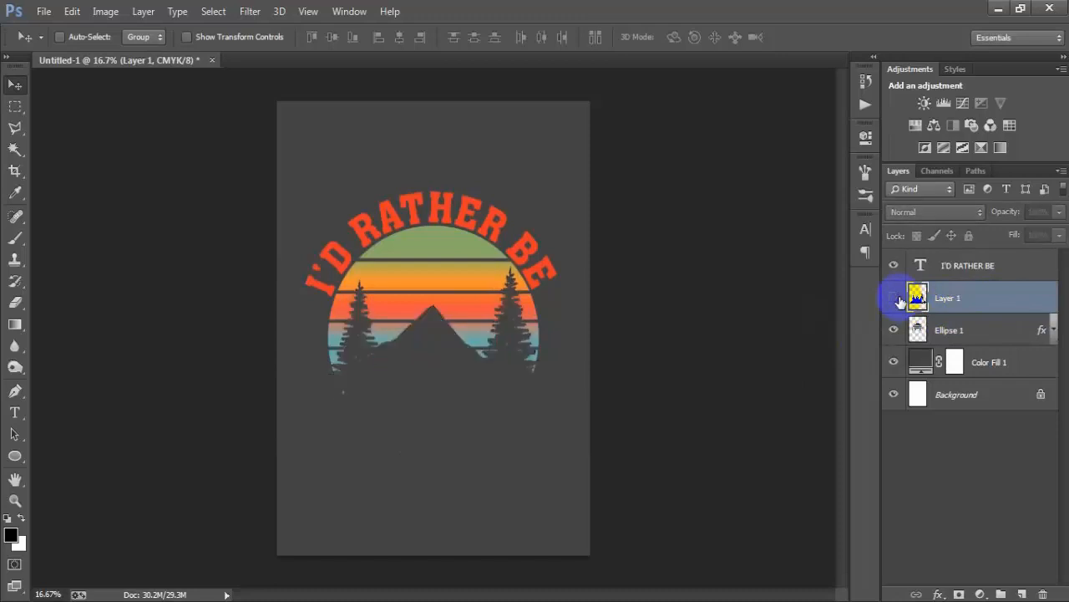
{"action": "left_click", "coordinate": [896, 298]}
{"action": "key", "text": "Delete"}
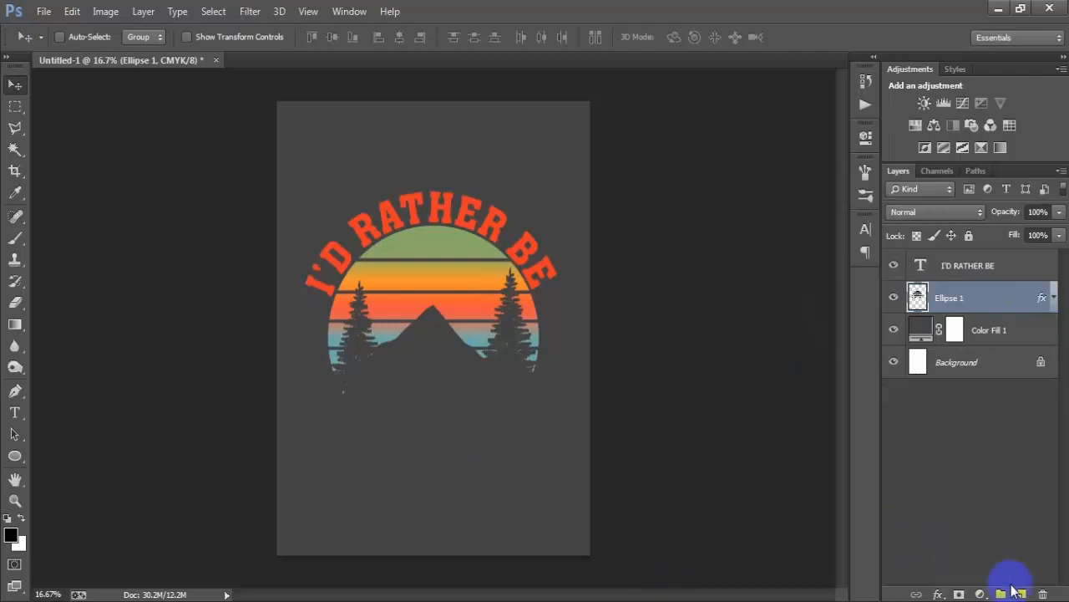
- Add the text "BIKING" in Aachen Medium at 80 pt below the circle, on a new layer above the arched text
{"action": "left_click", "coordinate": [1010, 268]}
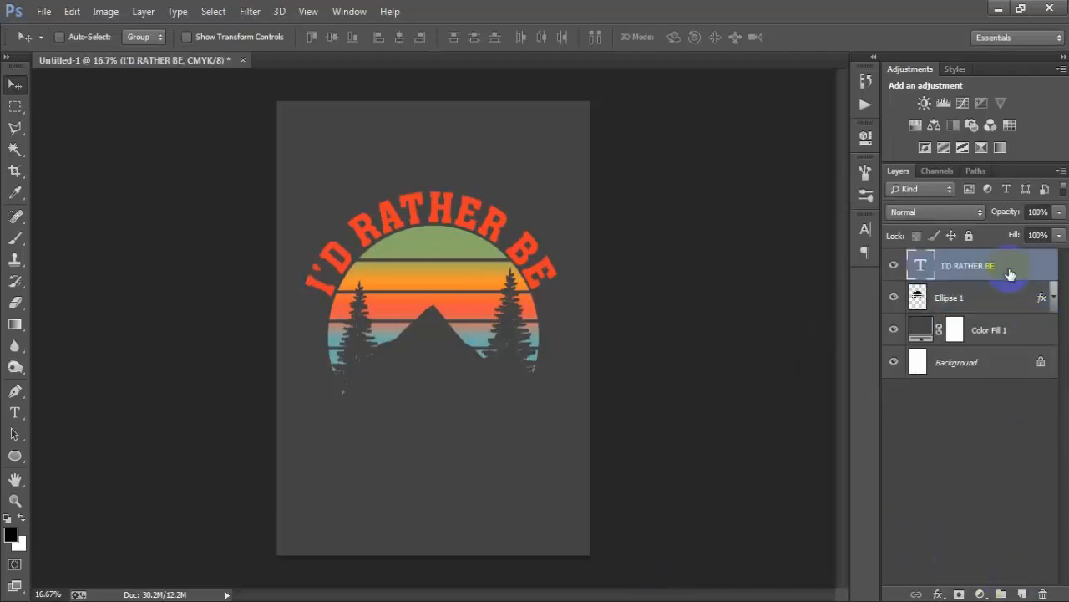
{"action": "left_click", "coordinate": [1024, 593]}
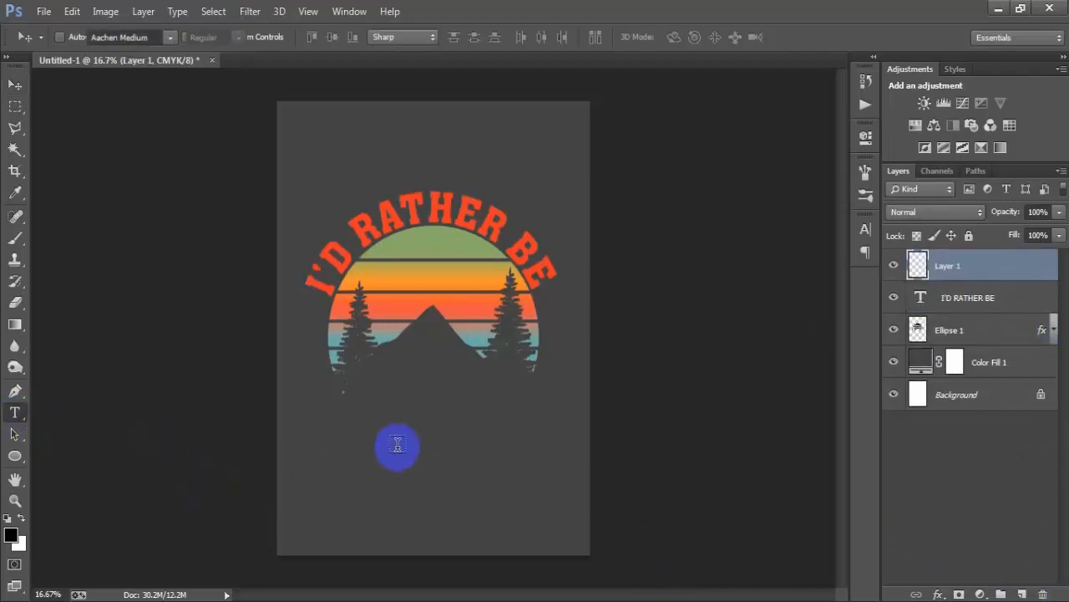
{"action": "type", "text": "BIKING"}
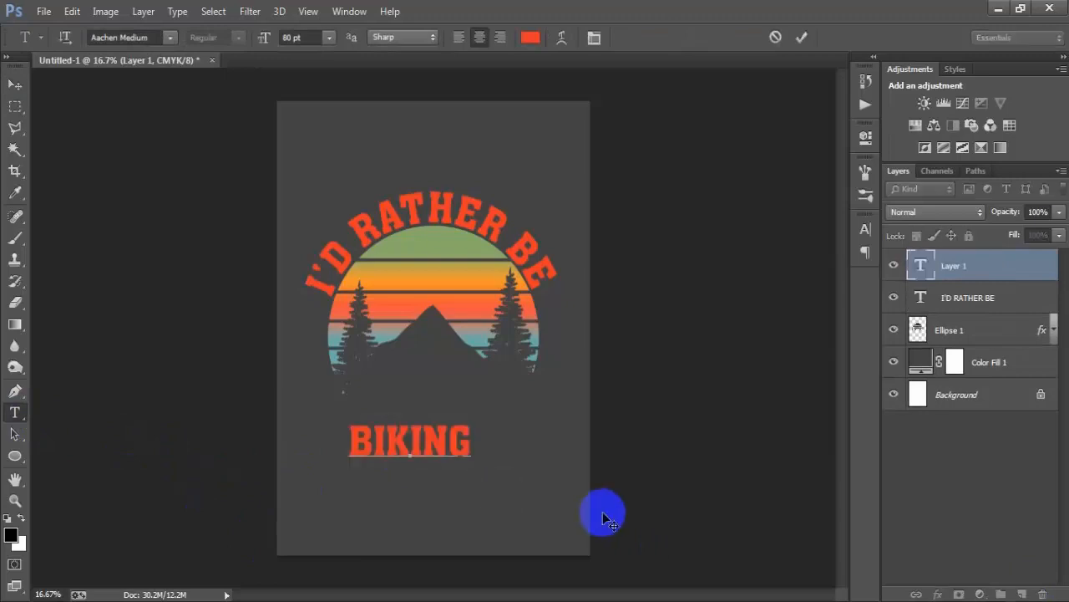
{"action": "left_click", "coordinate": [801, 38]}
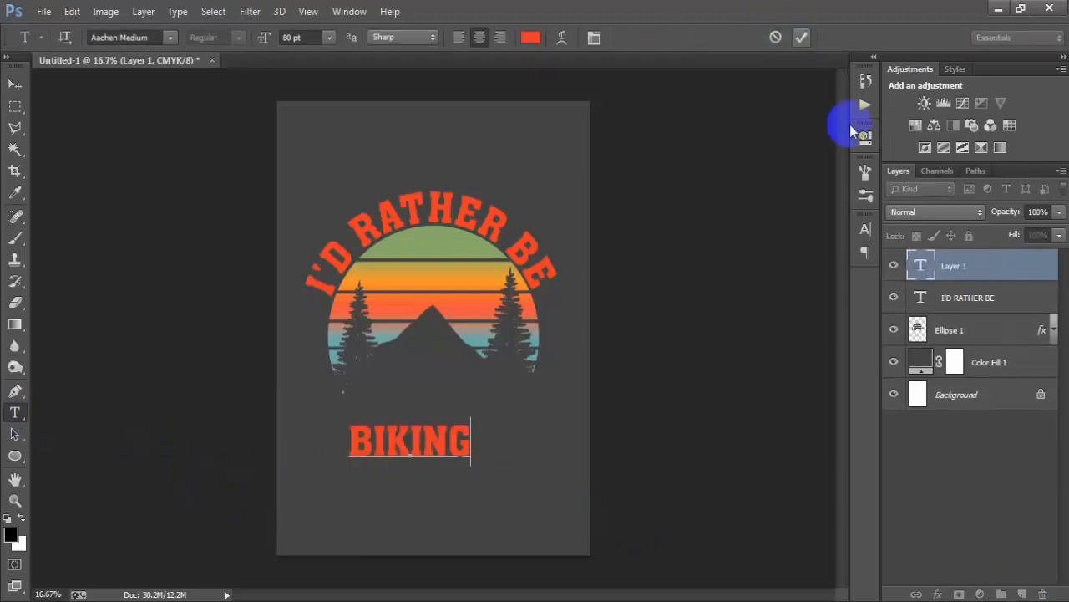
- Centre the BIKING text horizontally on the canvas using the Background layer as reference
{"action": "left_click", "coordinate": [961, 394], "text": "ctrl"}
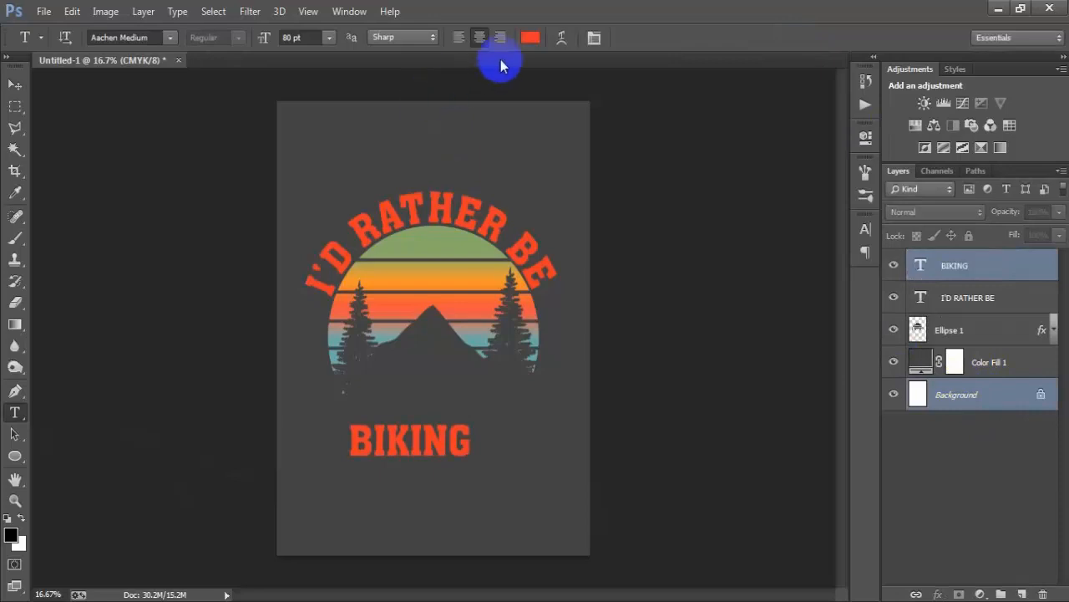
{"action": "left_click", "coordinate": [14, 85]}
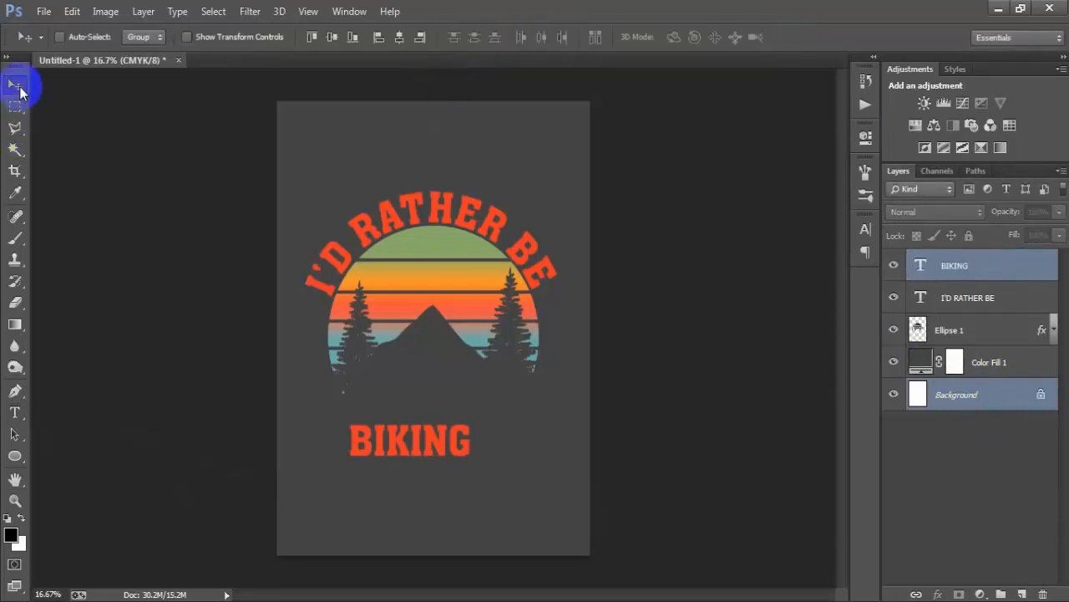
{"action": "left_click", "coordinate": [400, 38]}
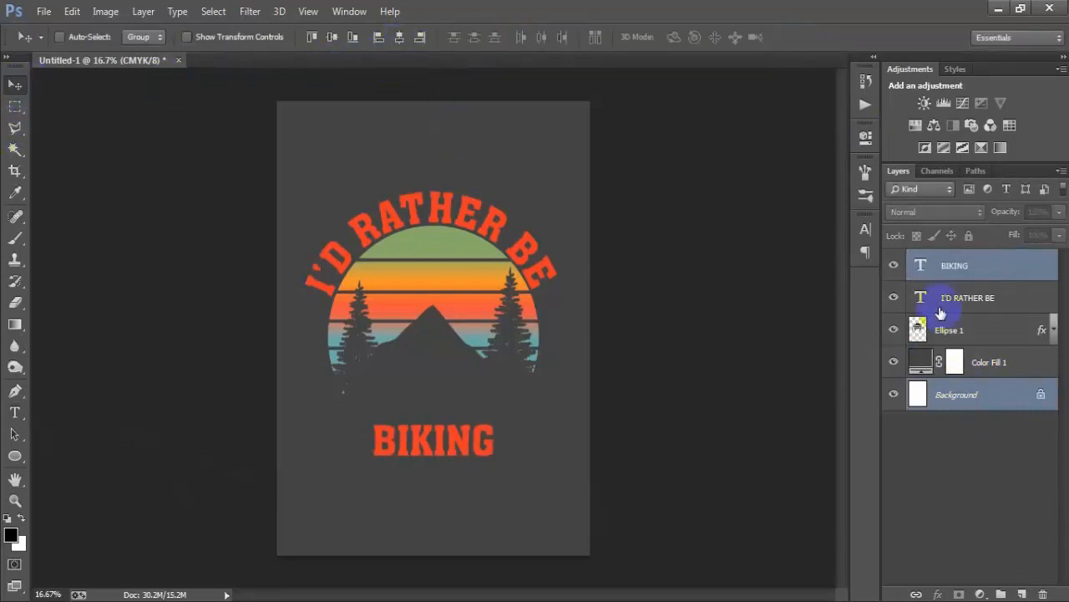
- Scale the BIKING text proportionally from its centre to about 163% and apply the transform
{"action": "left_click", "coordinate": [983, 275]}
{"action": "key", "text": "ctrl+t"}
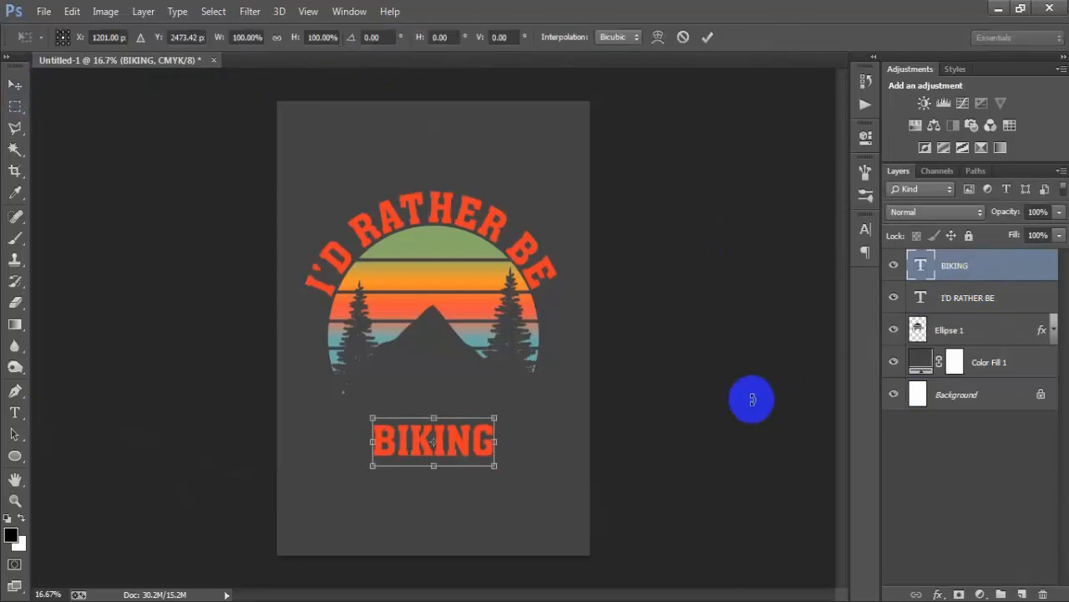
{"action": "left_click_drag", "start_coordinate": [493, 469], "coordinate": [532, 480]}
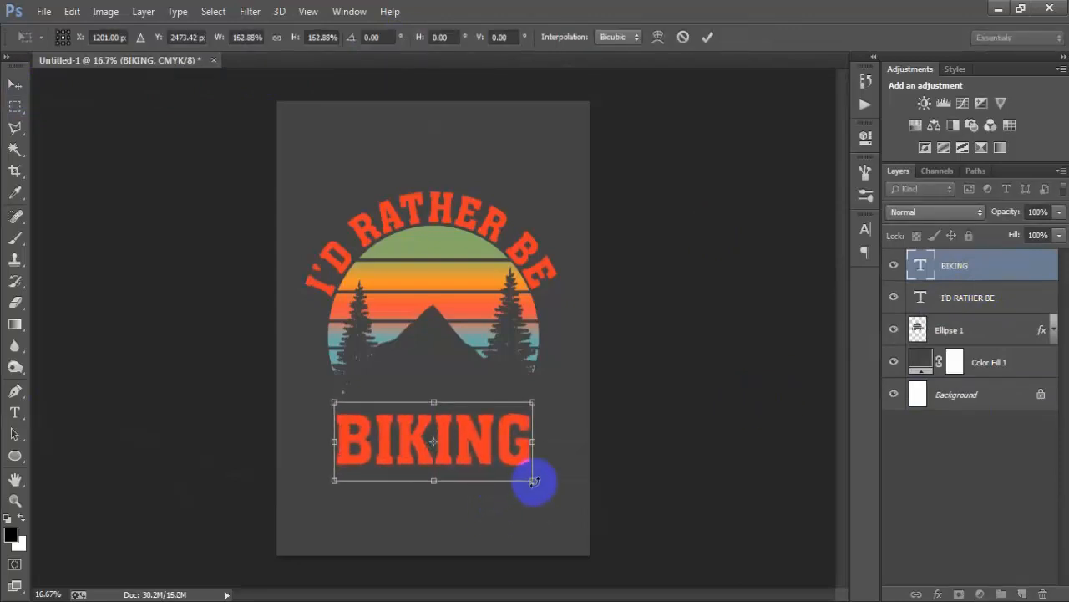
{"action": "left_click", "coordinate": [707, 37]}
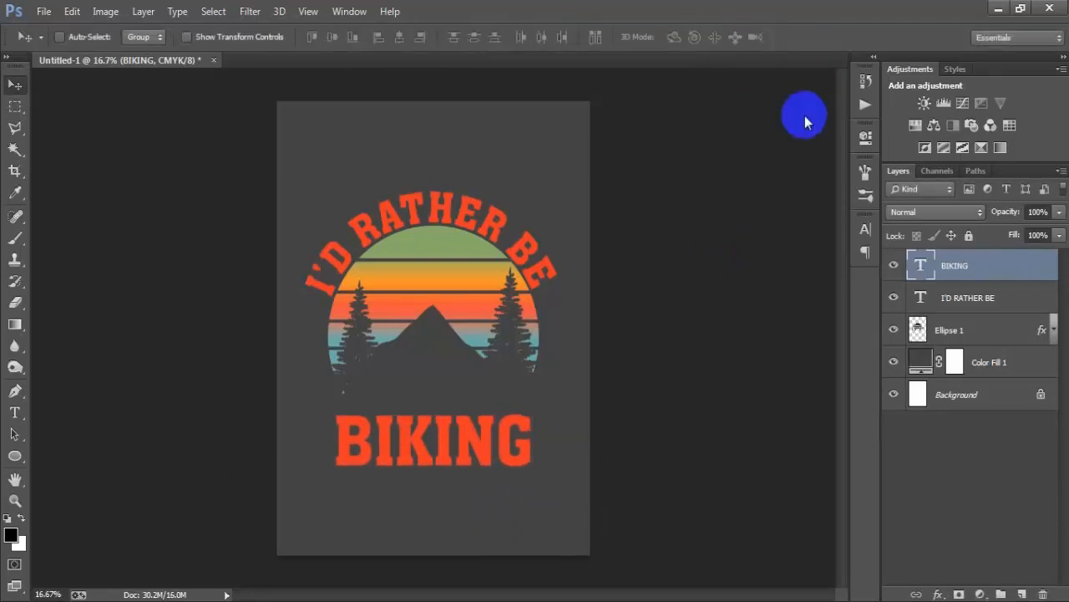
- Nudge the BIKING text down to widen the gap below the circle, and realign it to the canvas's horizontal centre
{"action": "key", "text": "shift+Down"}
{"action": "key", "text": "shift+Down"}
{"action": "key", "text": "shift+Down"}
{"action": "key", "text": "shift+Down"}
{"action": "key", "text": "shift+Down"}
{"action": "key", "text": "shift+Down"}
{"action": "key", "text": "shift+Down"}
{"action": "key", "text": "shift+Down"}
{"action": "key", "text": "shift+Down"}
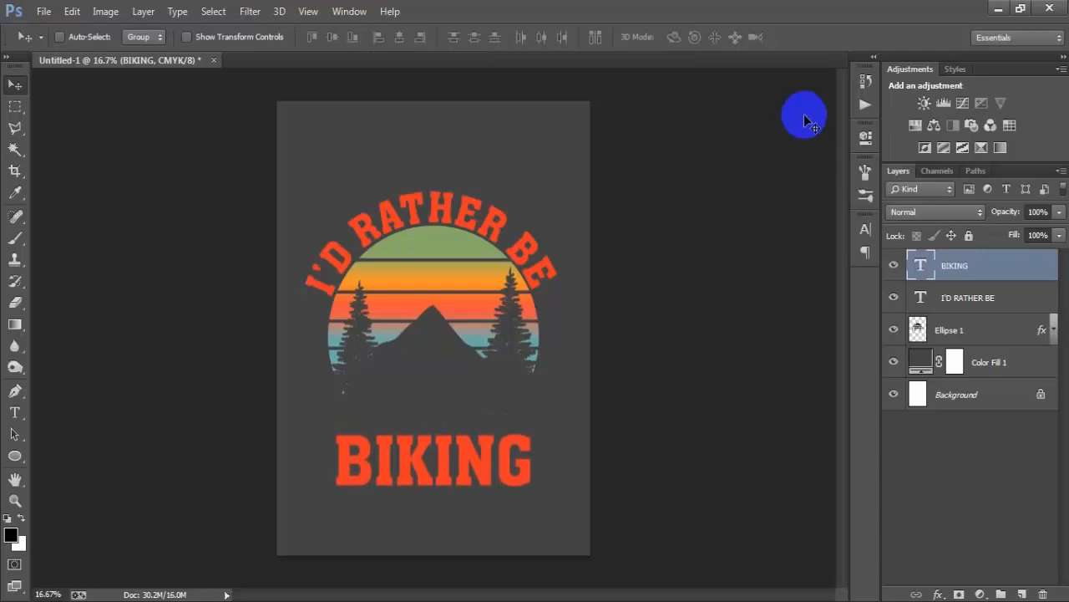
{"action": "left_click", "coordinate": [956, 396], "text": "ctrl"}
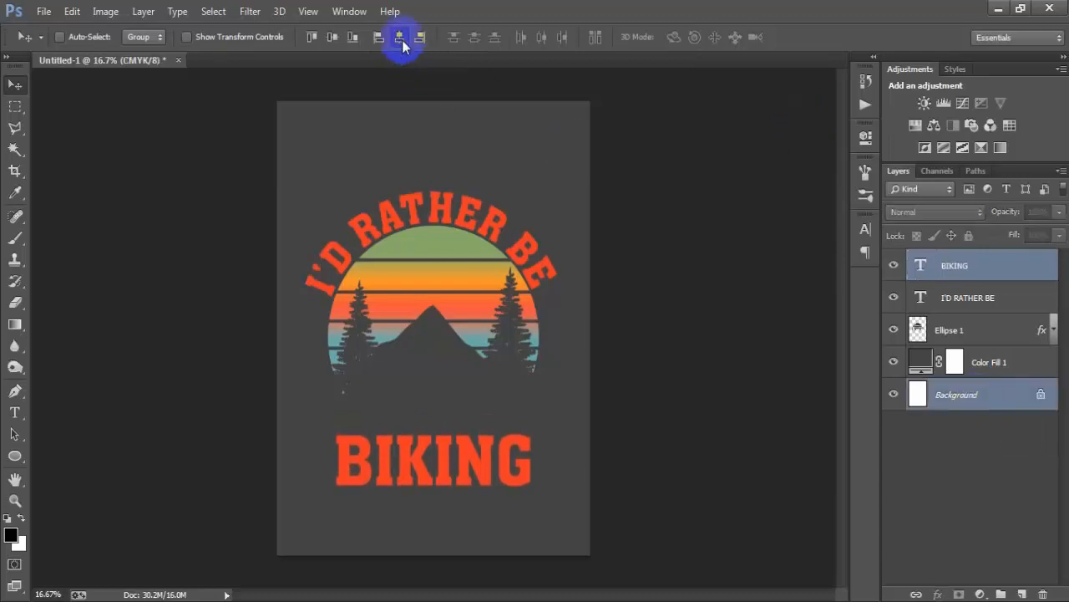
- Set the BIKING text colour to hex F9BE2D
{"action": "left_click", "coordinate": [984, 277]}
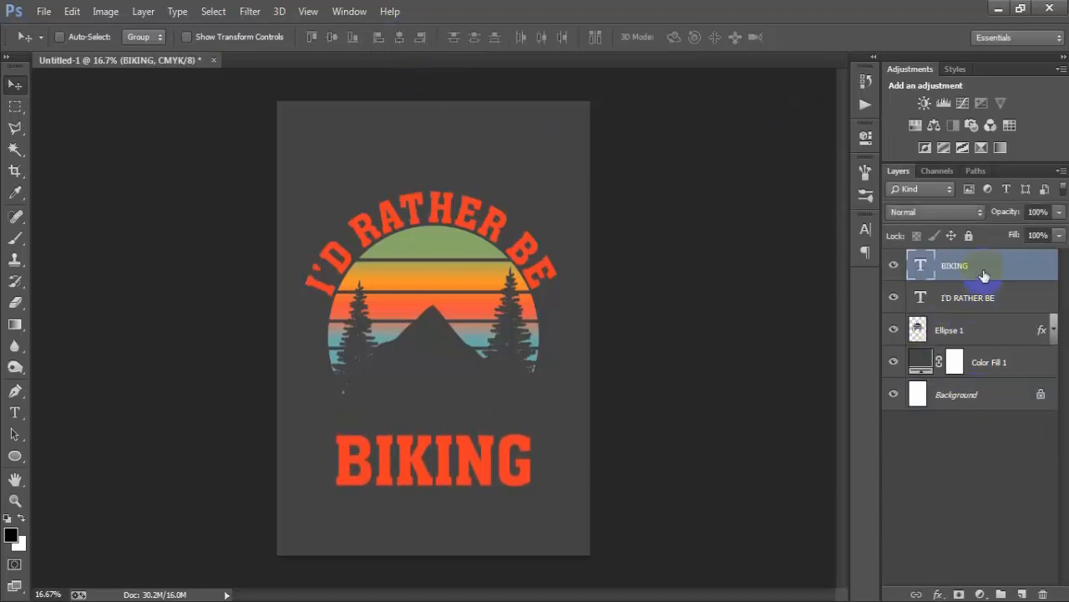
{"action": "left_click", "coordinate": [869, 232]}
{"action": "left_click", "coordinate": [823, 306]}
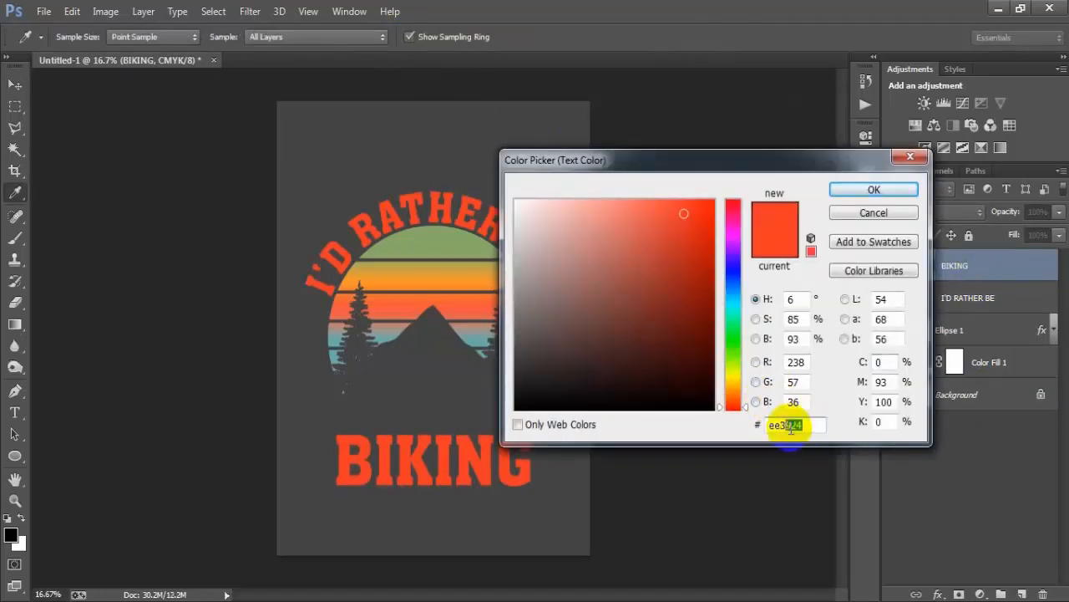
{"action": "left_click_drag", "start_coordinate": [790, 428], "coordinate": [769, 426]}
{"action": "type", "text": "F"}
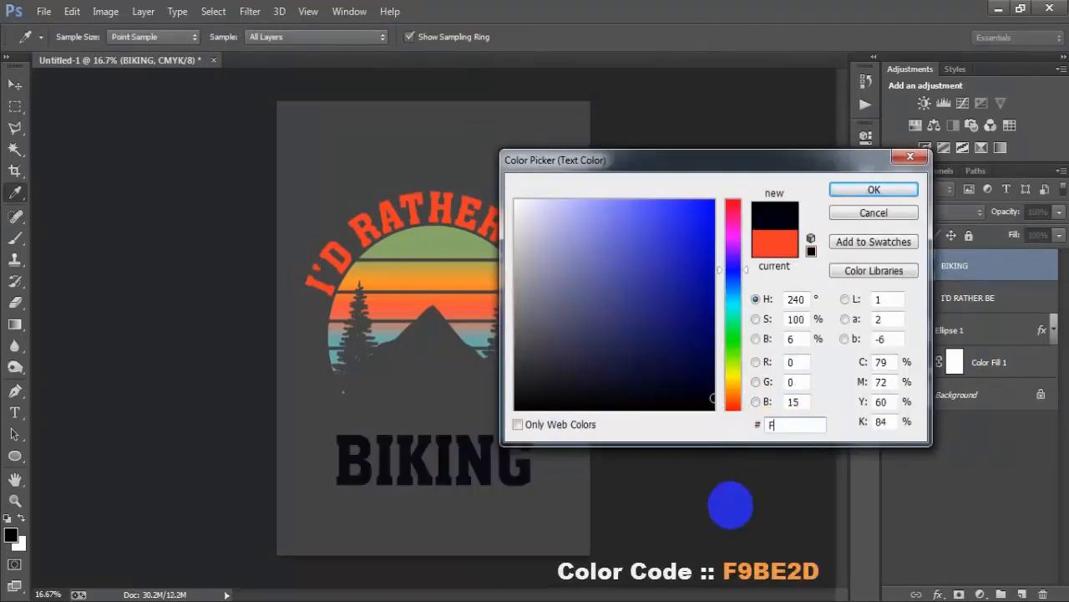
{"action": "type", "text": "9BE"}
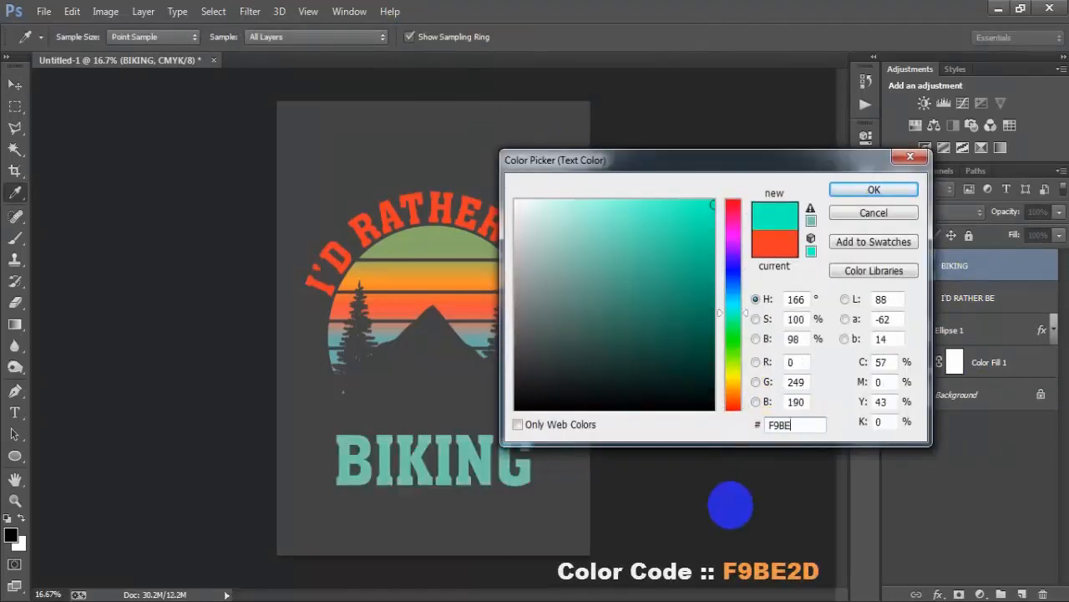
{"action": "type", "text": "2D"}
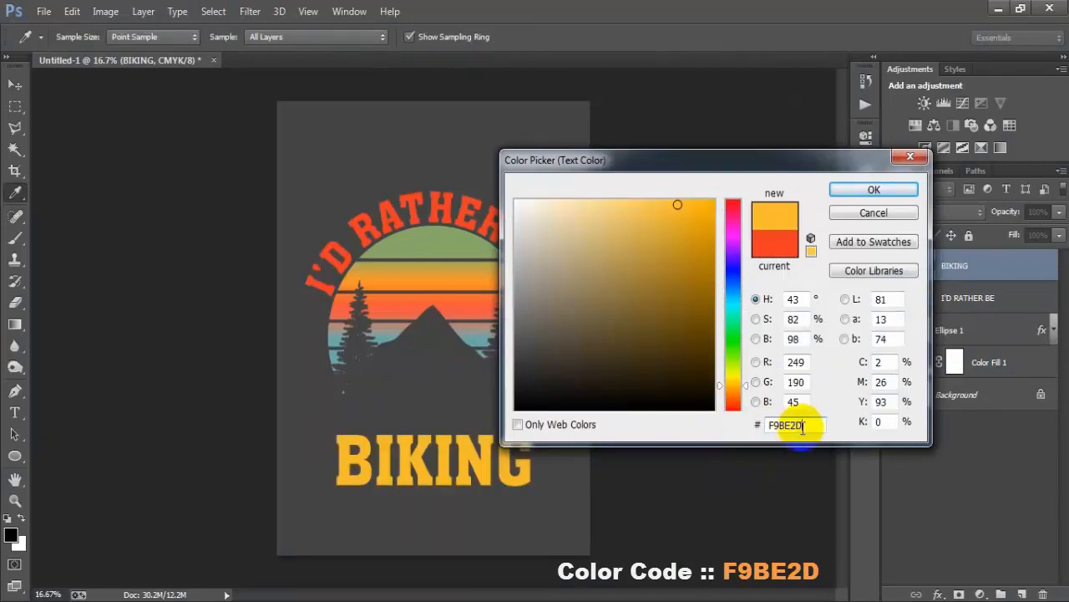
{"action": "left_click_drag", "start_coordinate": [804, 426], "coordinate": [754, 425]}
{"action": "left_click", "coordinate": [863, 196]}
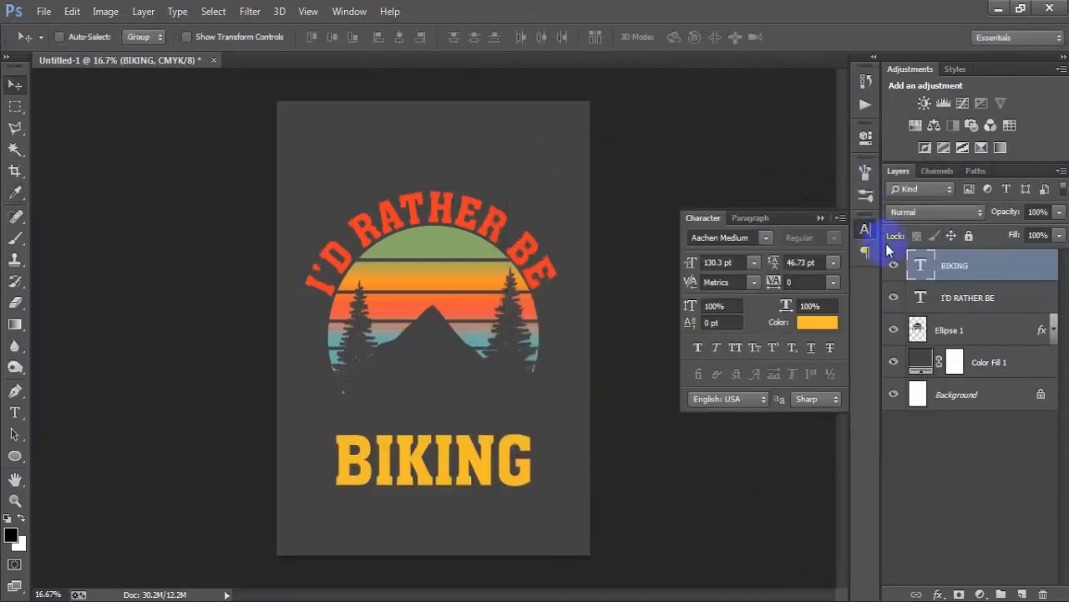
{"action": "left_click", "coordinate": [818, 219]}
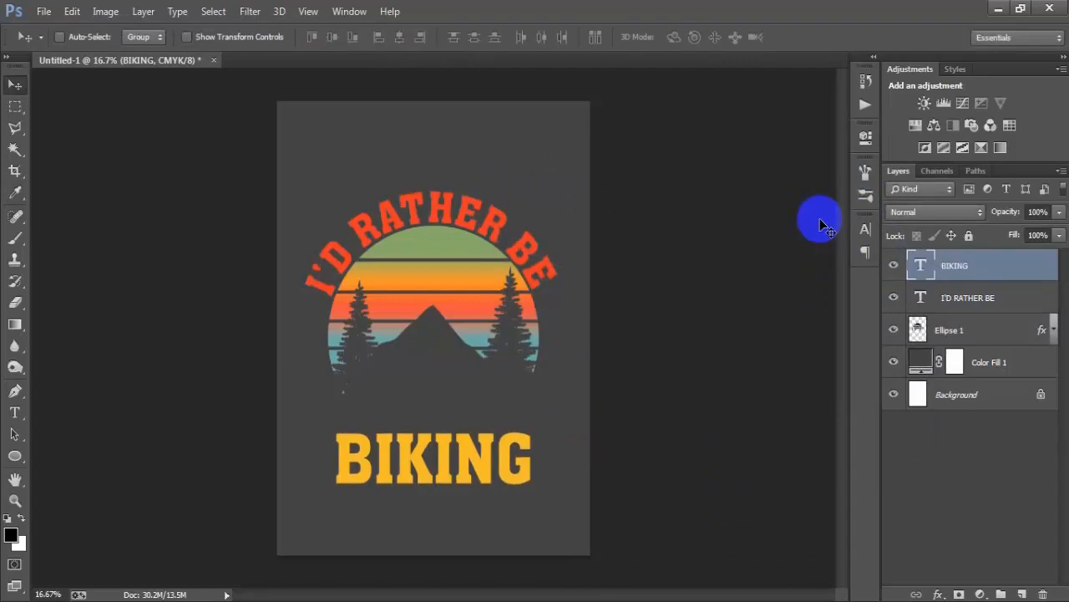
{"action": "left_click", "coordinate": [34, 13]}
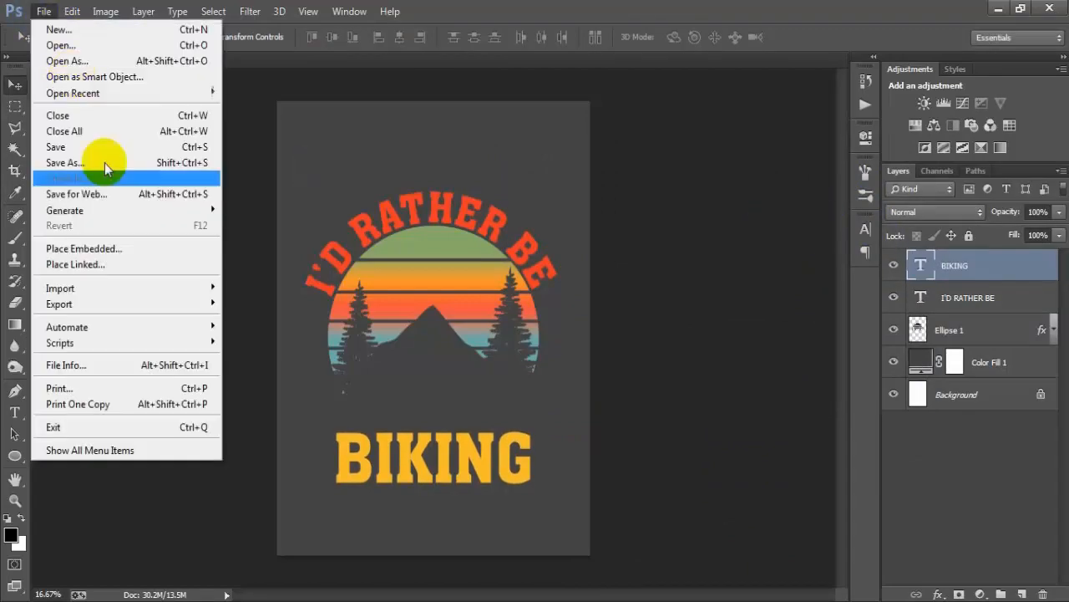
{"action": "left_click", "coordinate": [114, 261]}
{"action": "left_click", "coordinate": [276, 134]}
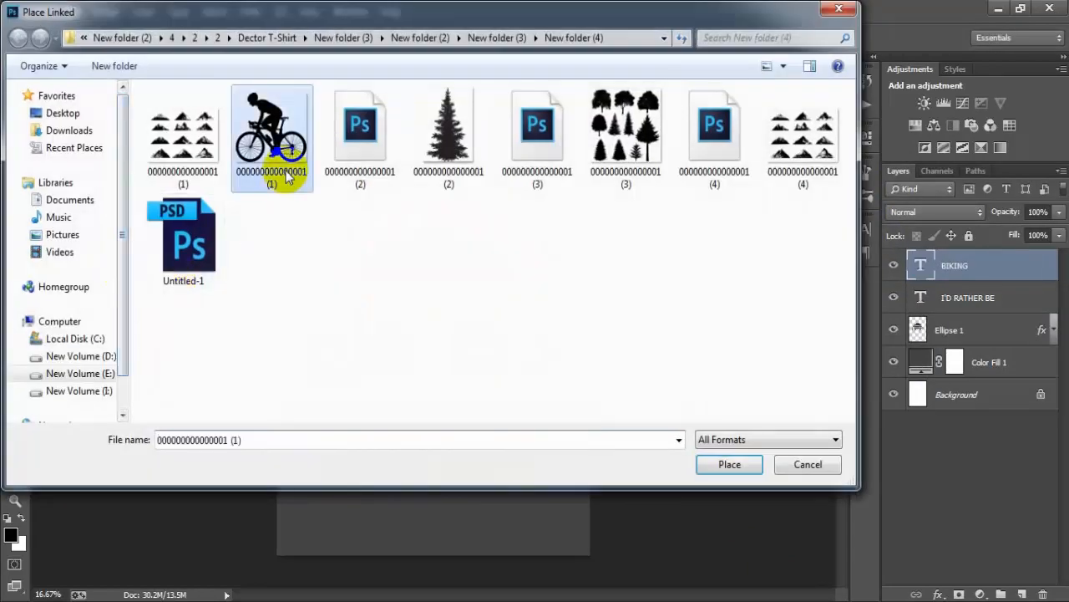
{"action": "left_click", "coordinate": [721, 464]}
- Mirror the cyclist horizontally, scale it to about 41%, and position it centred on the canvas with its wheels over the BIKING text
{"action": "right_click", "coordinate": [536, 409]}
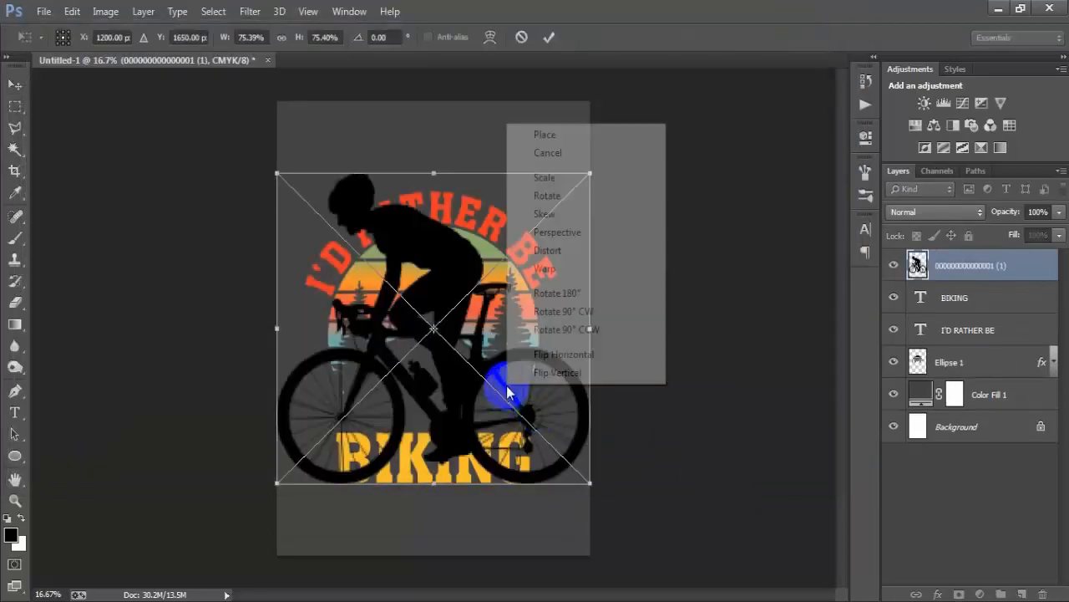
{"action": "left_click", "coordinate": [547, 354]}
{"action": "left_click_drag", "start_coordinate": [590, 485], "coordinate": [508, 433]}
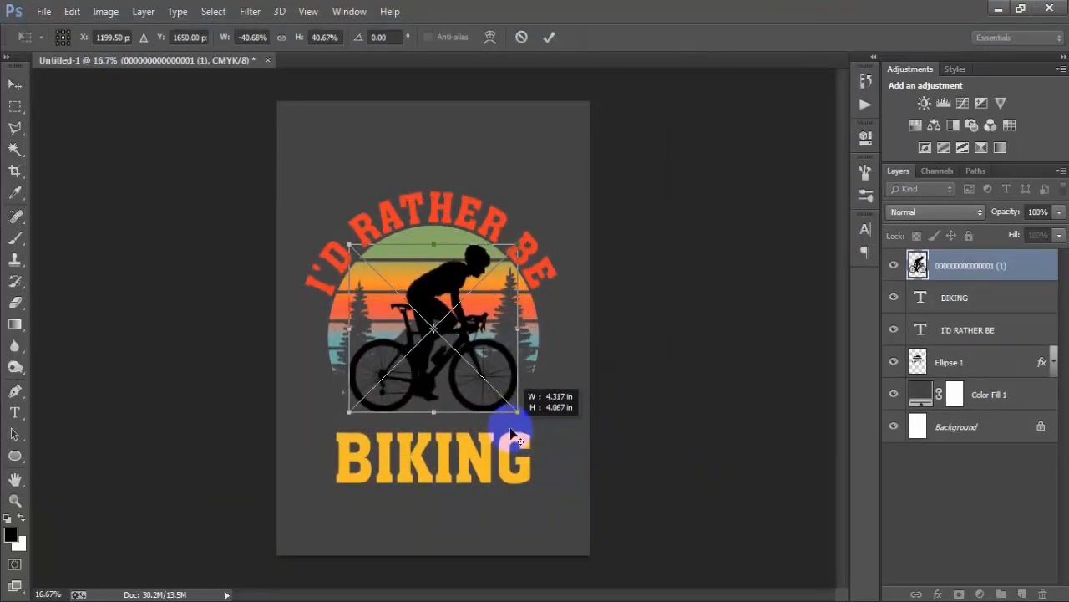
{"action": "left_click_drag", "start_coordinate": [479, 371], "coordinate": [482, 421]}
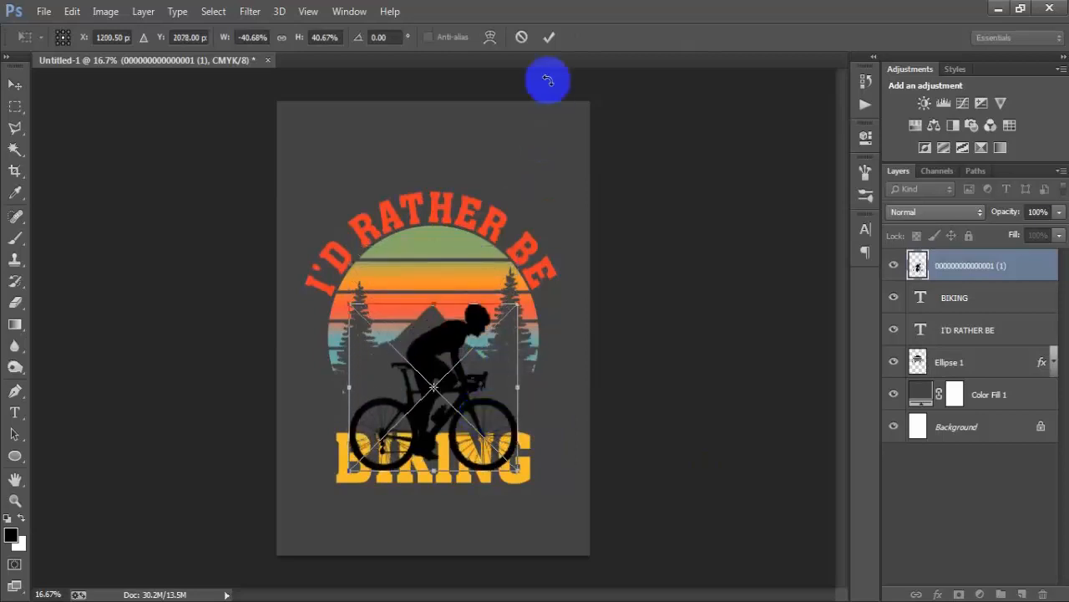
{"action": "left_click", "coordinate": [549, 37]}
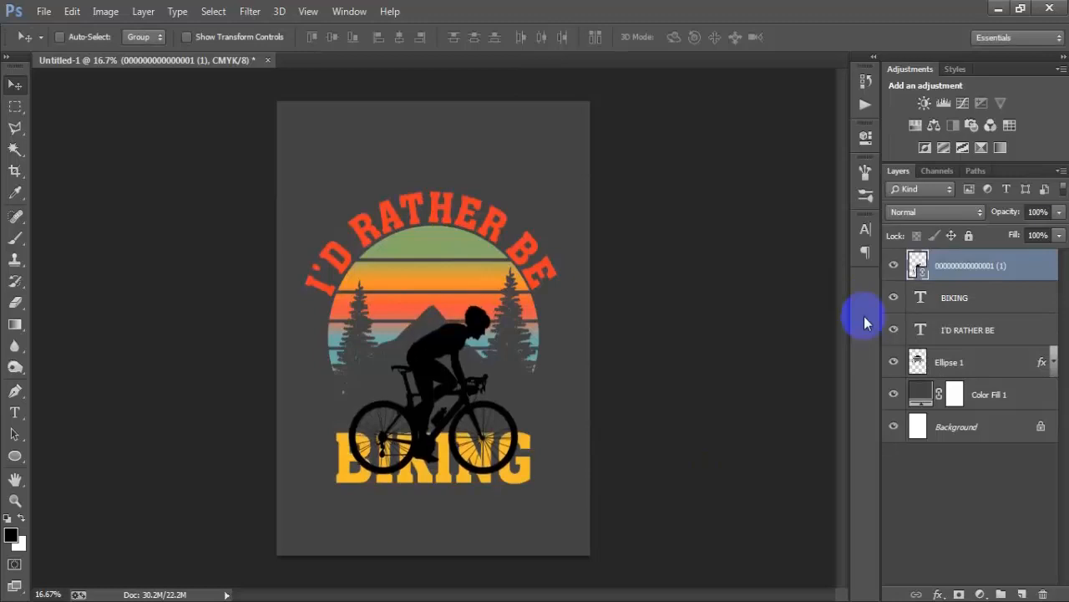
{"action": "left_click", "coordinate": [1011, 426], "text": "ctrl"}
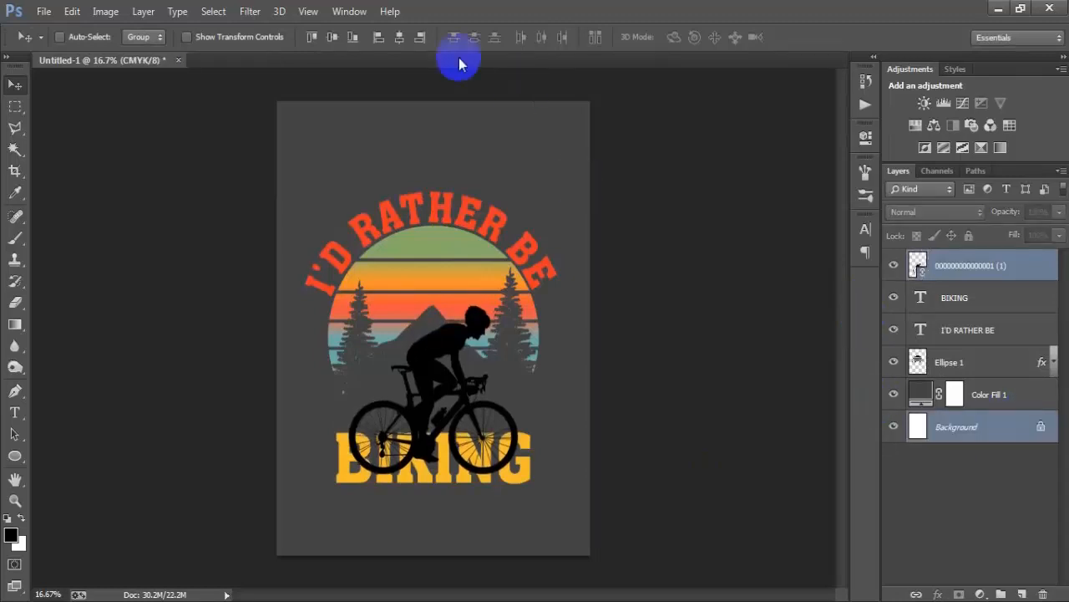
- Add a black-to-white Gradient Overlay to the cyclist layer and set its dark colour stop to hex 2b2b2b
{"action": "left_click", "coordinate": [1045, 269]}
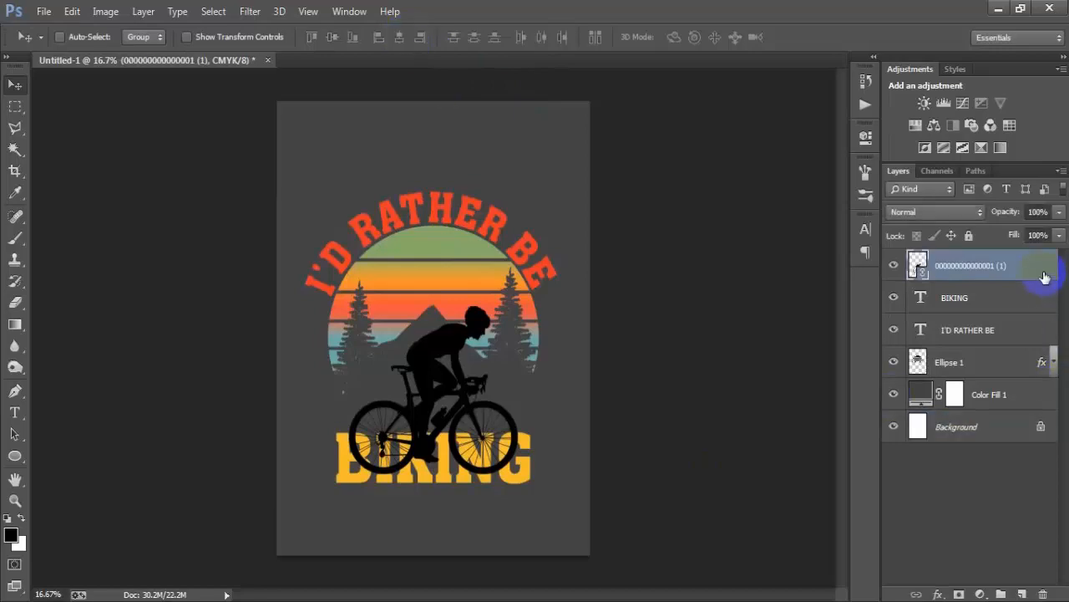
{"action": "right_click", "coordinate": [1045, 269]}
{"action": "left_click", "coordinate": [723, 311]}
{"action": "double_click", "coordinate": [1038, 269]}
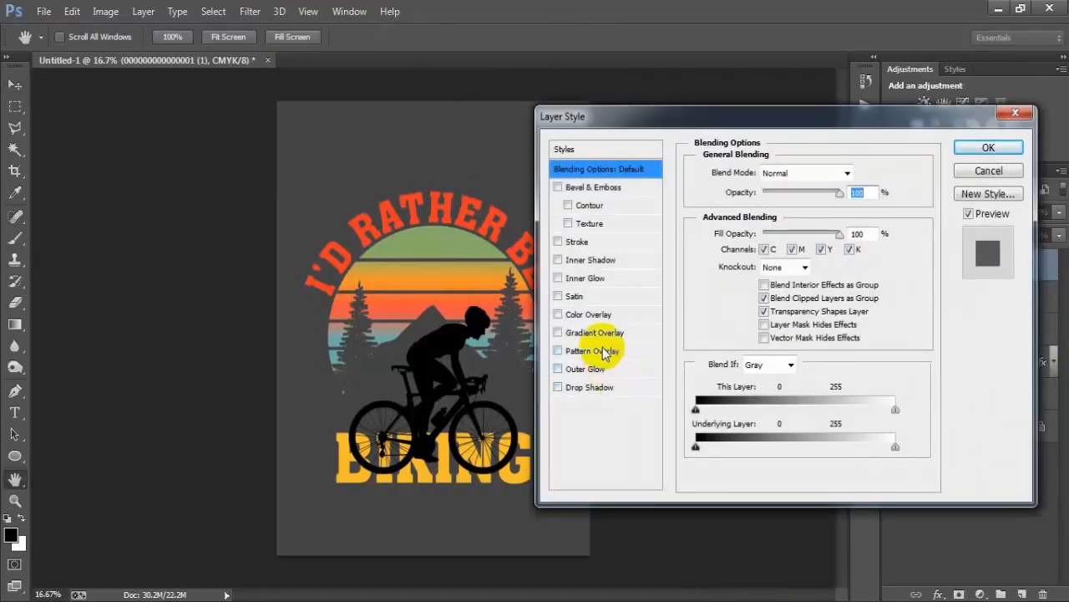
{"action": "left_click", "coordinate": [597, 334]}
{"action": "left_click", "coordinate": [800, 210]}
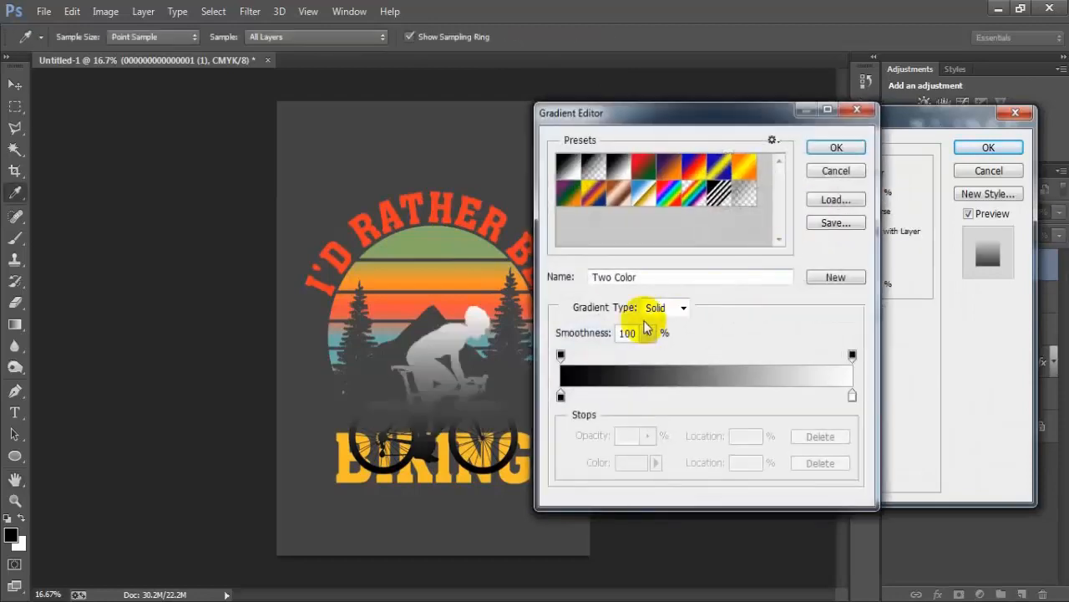
{"action": "left_click", "coordinate": [631, 462]}
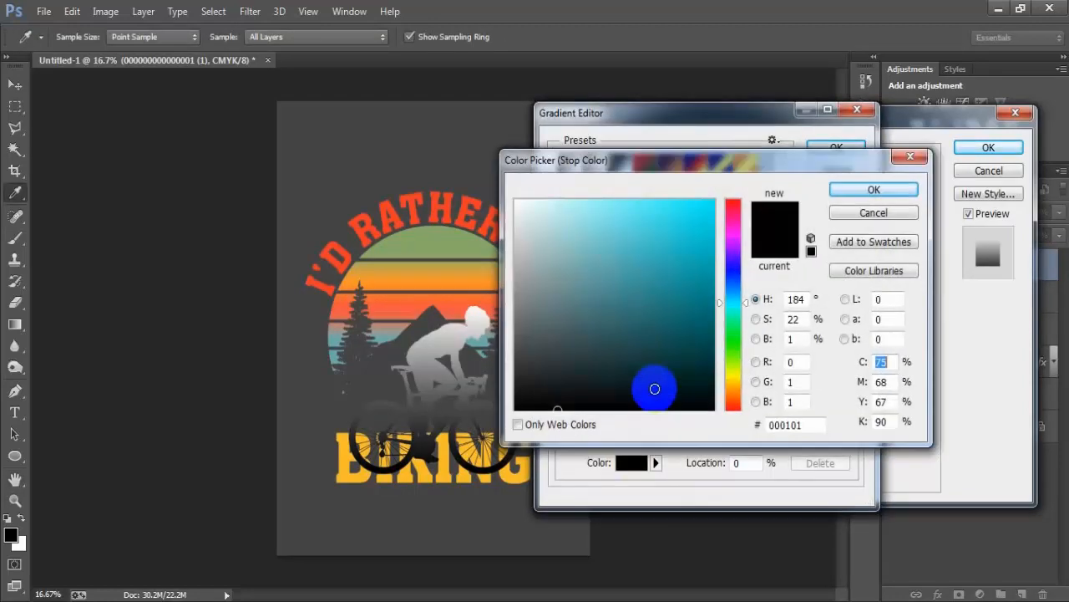
{"action": "left_click_drag", "start_coordinate": [538, 407], "coordinate": [514, 374]}
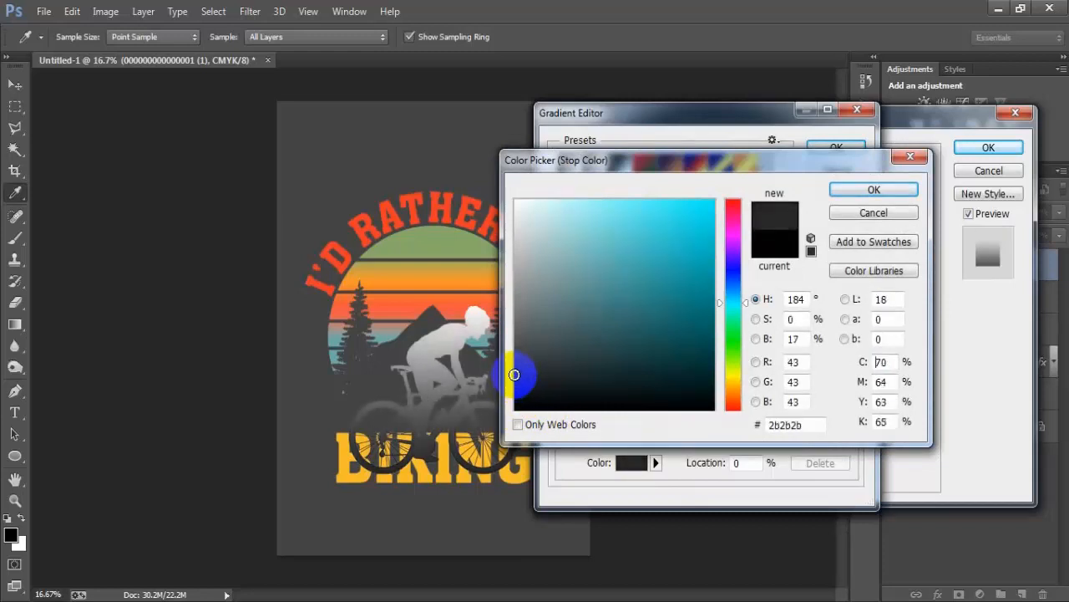
{"action": "left_click", "coordinate": [869, 192]}
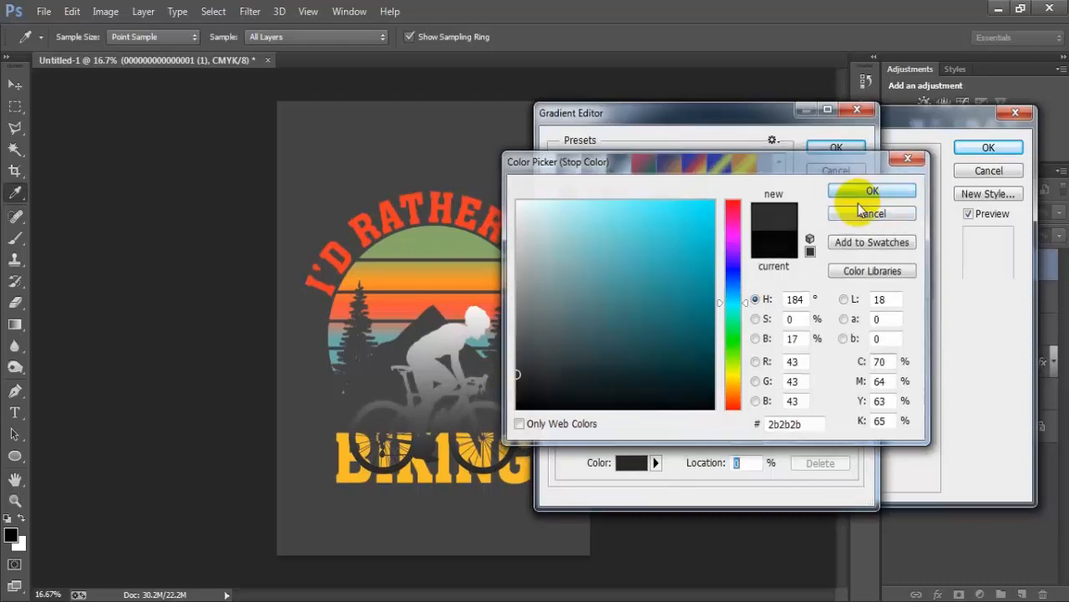
- Set the light colour stop of the cyclist's gradient to light grey, about hex efefef, and apply the layer style
{"action": "left_click", "coordinate": [852, 394]}
{"action": "left_click", "coordinate": [627, 464]}
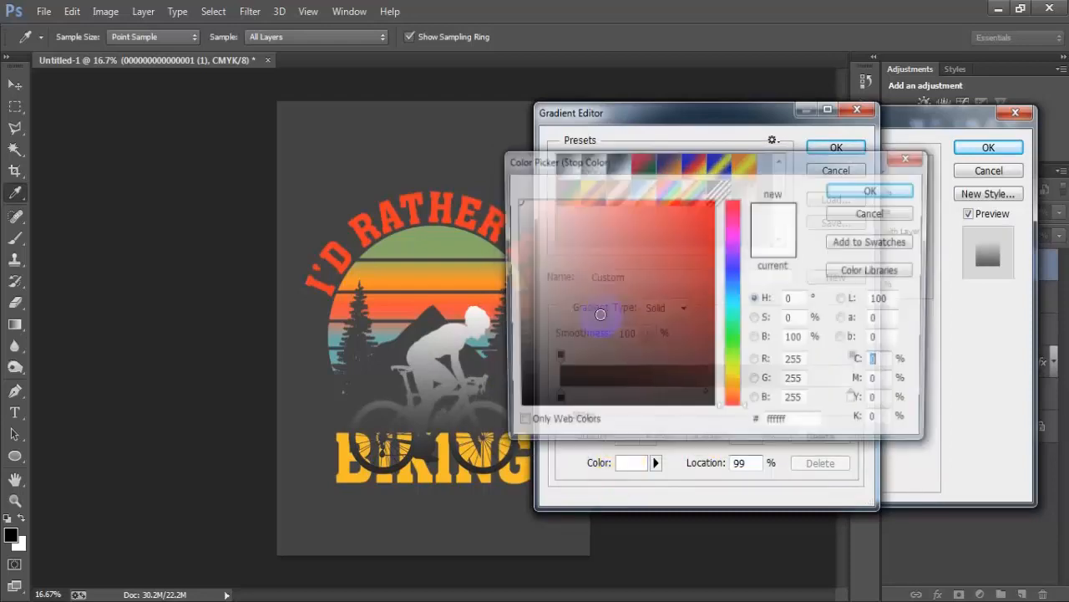
{"action": "left_click_drag", "start_coordinate": [516, 204], "coordinate": [513, 219]}
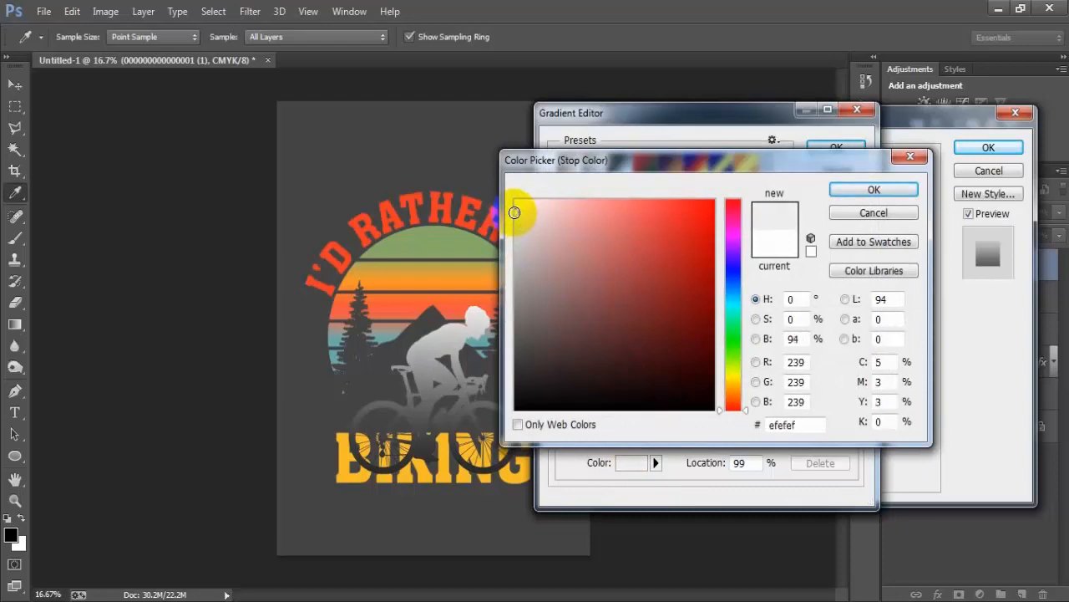
{"action": "left_click", "coordinate": [876, 189]}
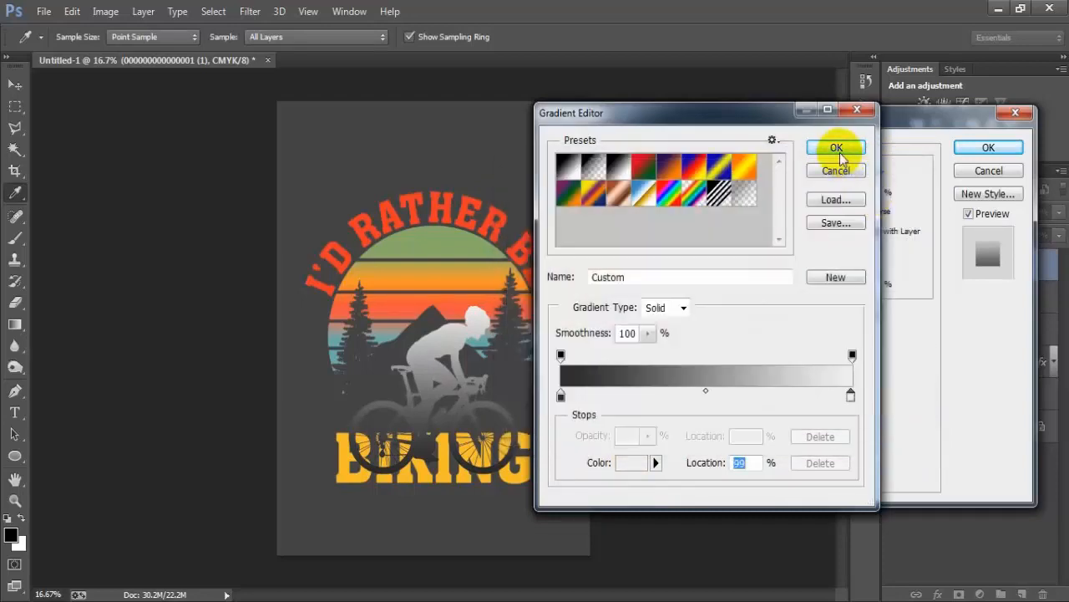
{"action": "left_click", "coordinate": [867, 147]}
{"action": "left_click", "coordinate": [986, 148]}
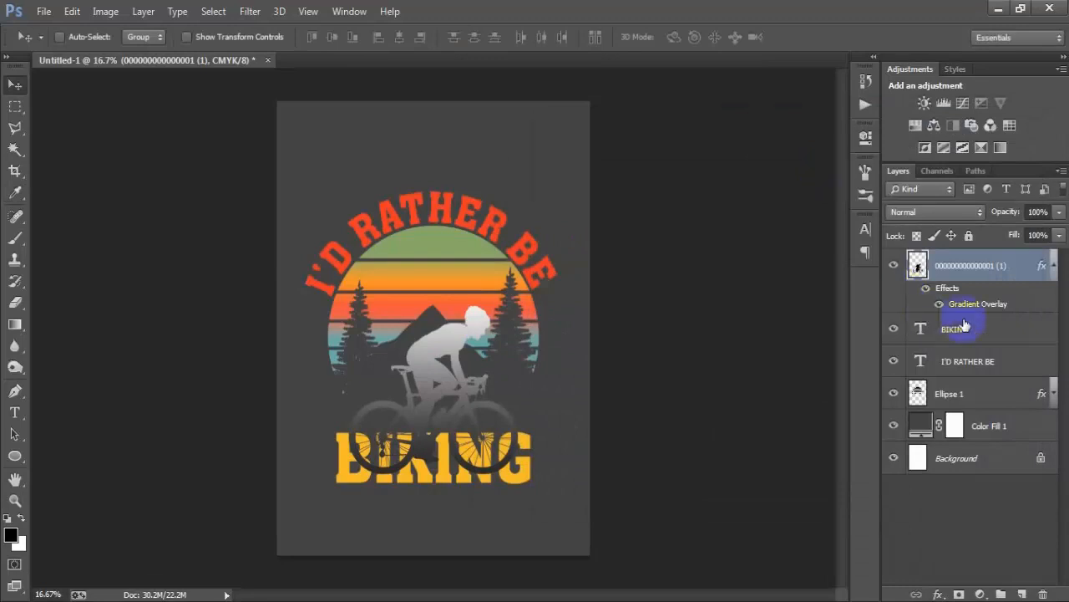
- Group the cyclist, both text layers and the circle, and nudge the group up towards the upper part of the canvas
{"action": "left_click", "coordinate": [992, 395], "text": "shift"}
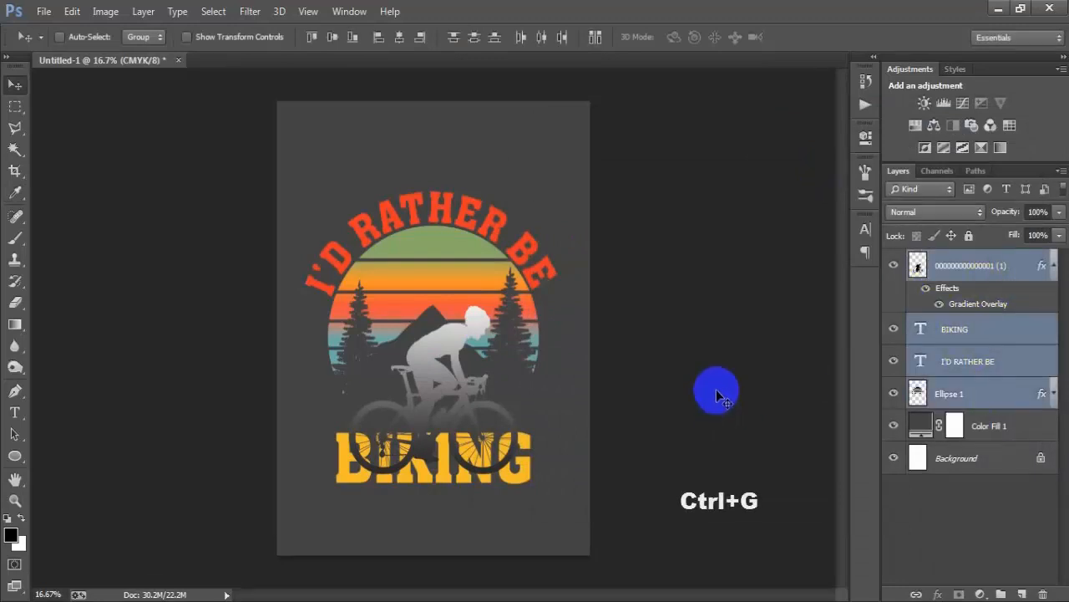
{"action": "key", "text": "ctrl+g"}
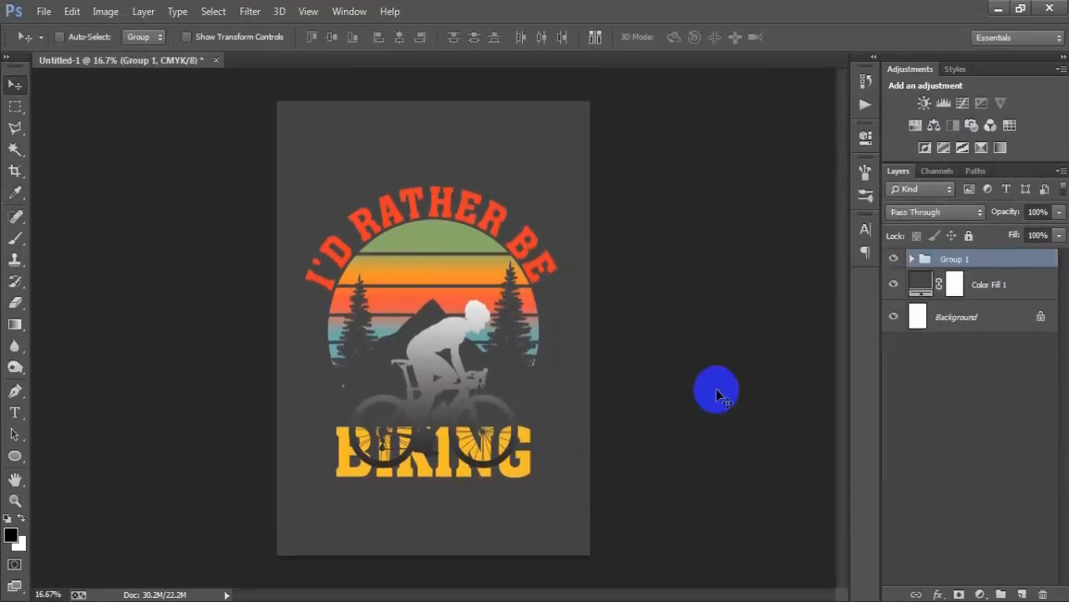
{"action": "key", "text": "shift+Up"}
{"action": "key", "text": "shift+Up"}
{"action": "key", "text": "shift+Up"}
{"action": "key", "text": "shift+Up"}
{"action": "key", "text": "shift+Up"}
{"action": "key", "text": "shift+Up"}
{"action": "key", "text": "shift+Up"}
{"action": "key", "text": "shift+Up"}
{"action": "key", "text": "shift+Up"}
{"action": "key", "text": "shift+Up"}
{"action": "key", "text": "shift+Up"}
{"action": "key", "text": "shift+Up"}
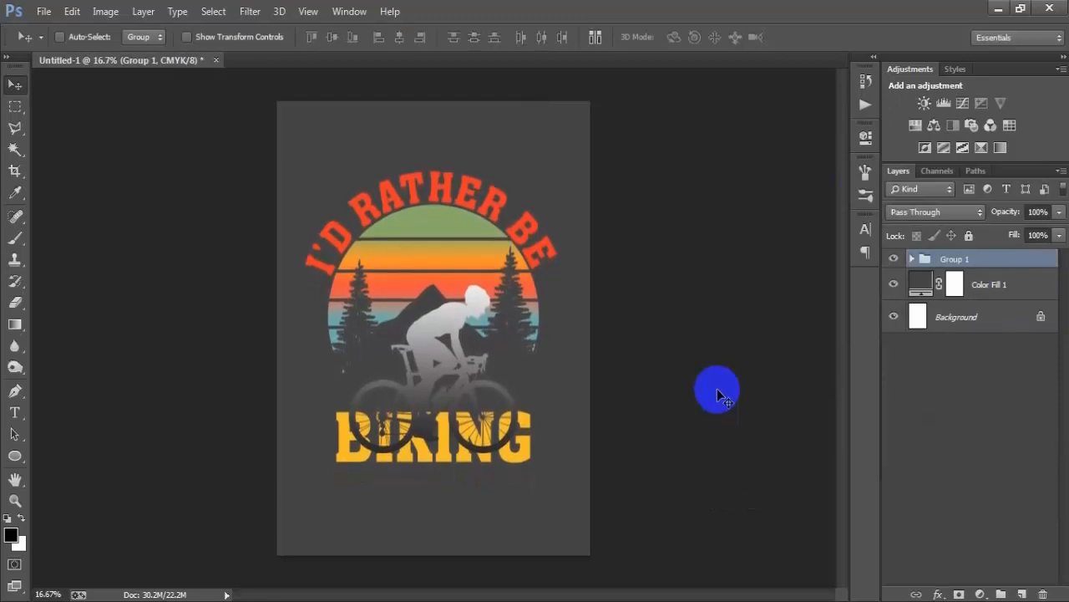
{"action": "key", "text": "shift+Up"}
{"action": "key", "text": "shift+Up"}
{"action": "key", "text": "shift+Up"}
{"action": "key", "text": "shift+Up"}
{"action": "key", "text": "shift+Up"}
{"action": "key", "text": "shift+Up"}
{"action": "key", "text": "shift+Up"}
{"action": "key", "text": "shift+Up"}
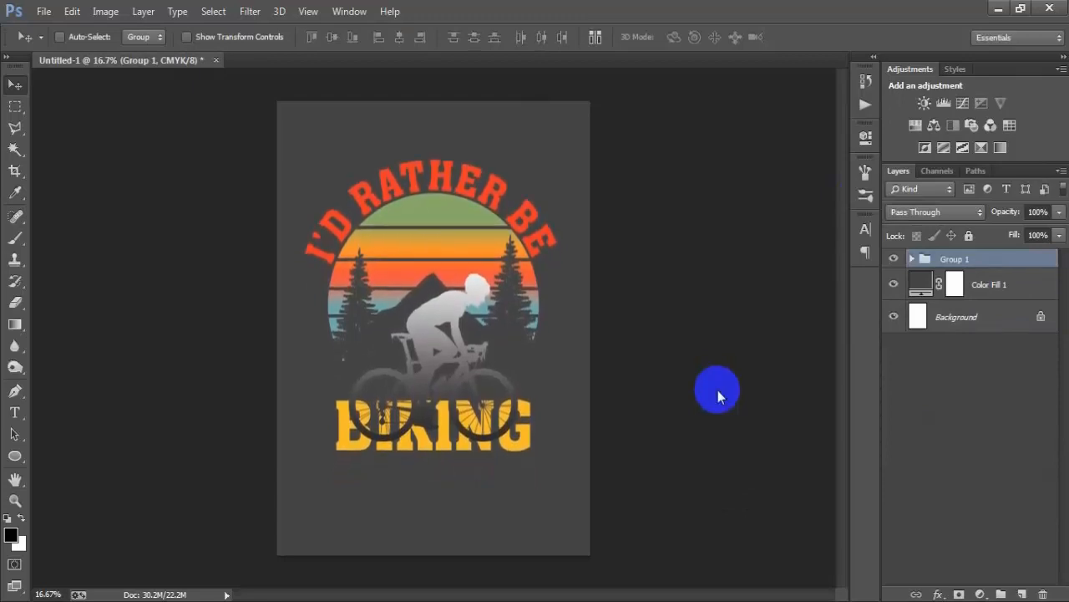
{"action": "key", "text": "shift+Down"}
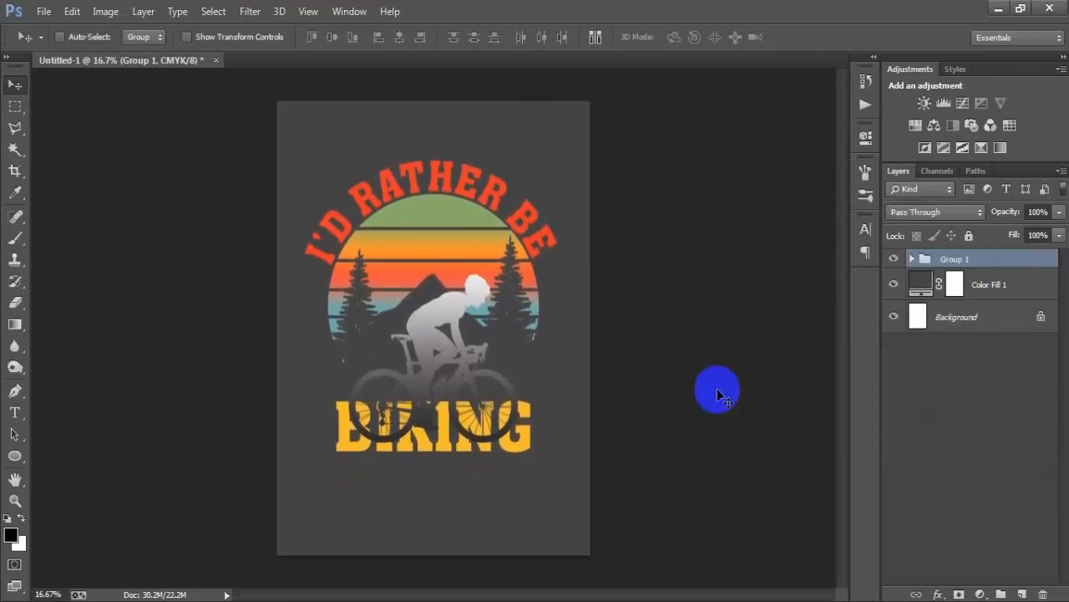
- Scale the grouped artwork proportionally about its centre to about 120% so it nearly fills the canvas width
{"action": "key", "text": "ctrl+t"}
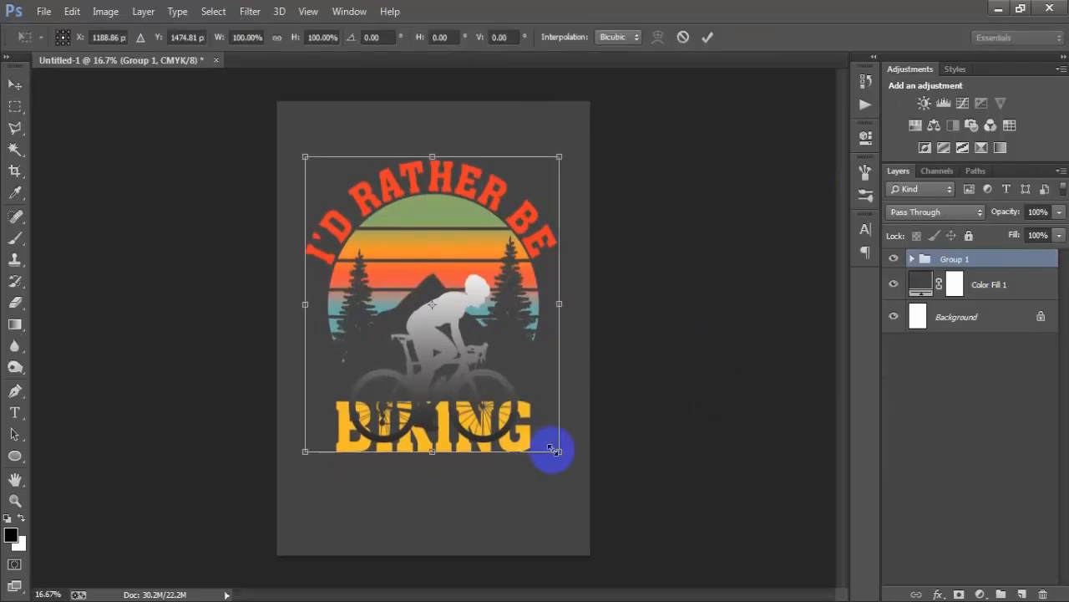
{"action": "left_click_drag", "start_coordinate": [554, 448], "coordinate": [567, 496]}
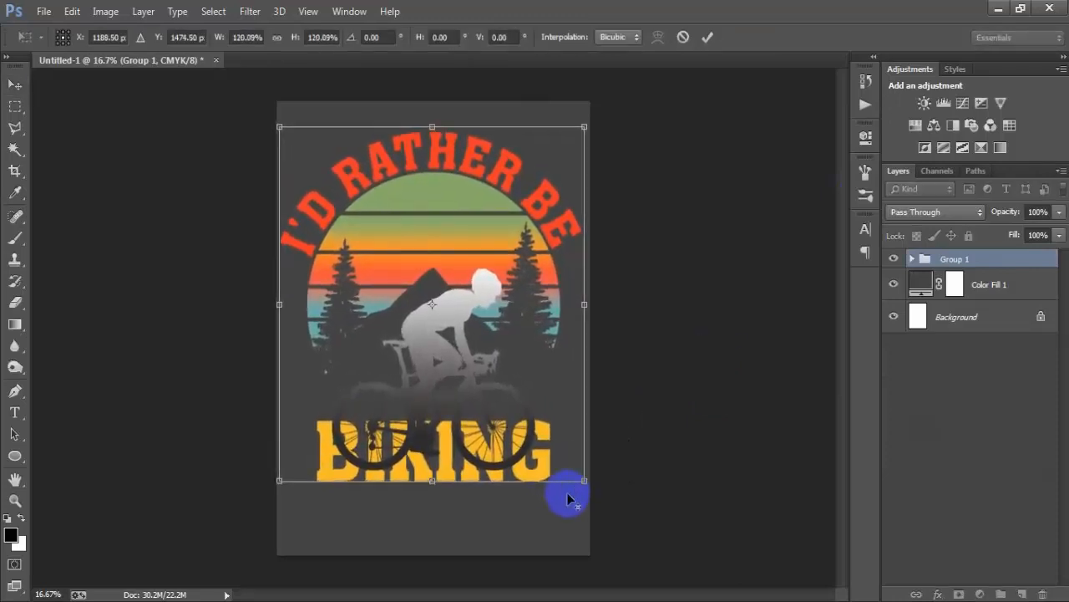
{"action": "left_click", "coordinate": [706, 38]}
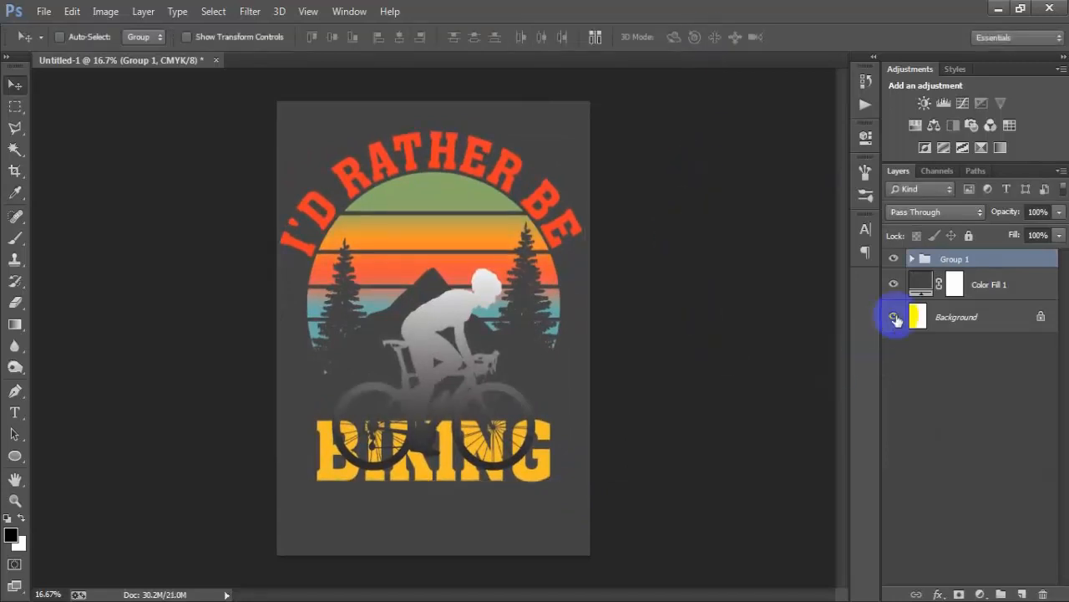
- Hide the Background layer and change the Color Fill 1 colour to black, hex 000000
{"action": "double_click", "coordinate": [923, 285]}
{"action": "left_click", "coordinate": [518, 405]}
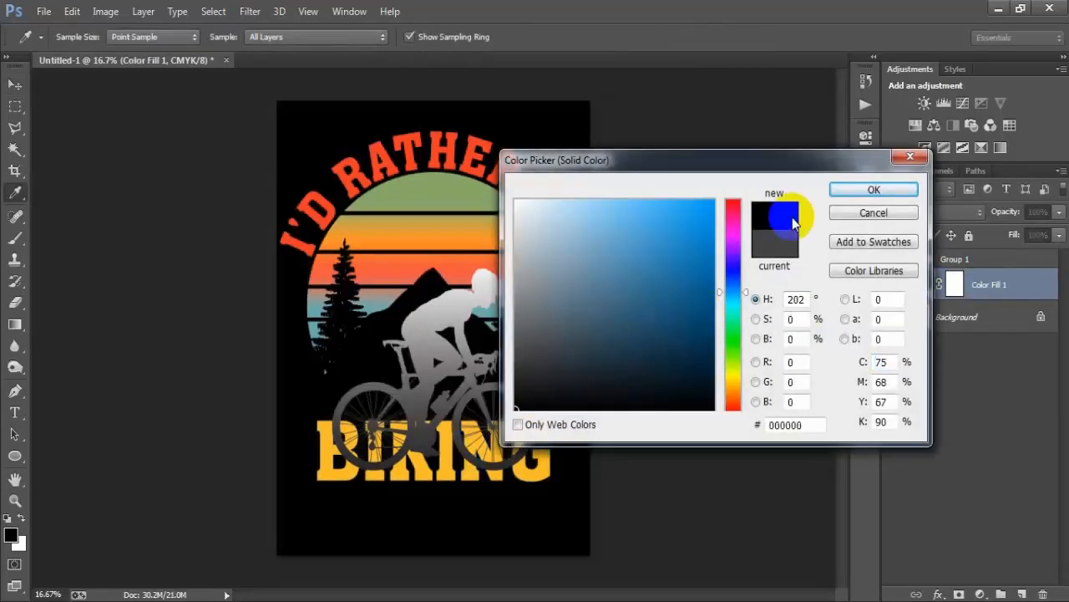
{"action": "left_click", "coordinate": [865, 190]}
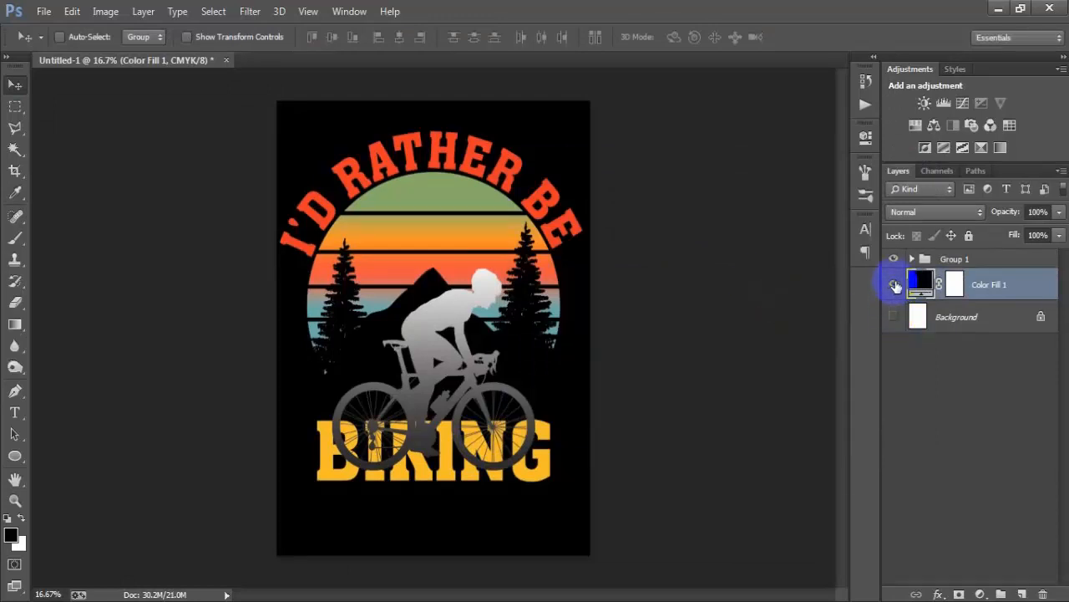
- Hide the Color Fill 1 layer and export the artwork for web as a transparent PNG-24 named 1 on the Desktop
{"action": "left_click", "coordinate": [895, 284]}
{"action": "key", "text": "ctrl+shift+alt+s"}
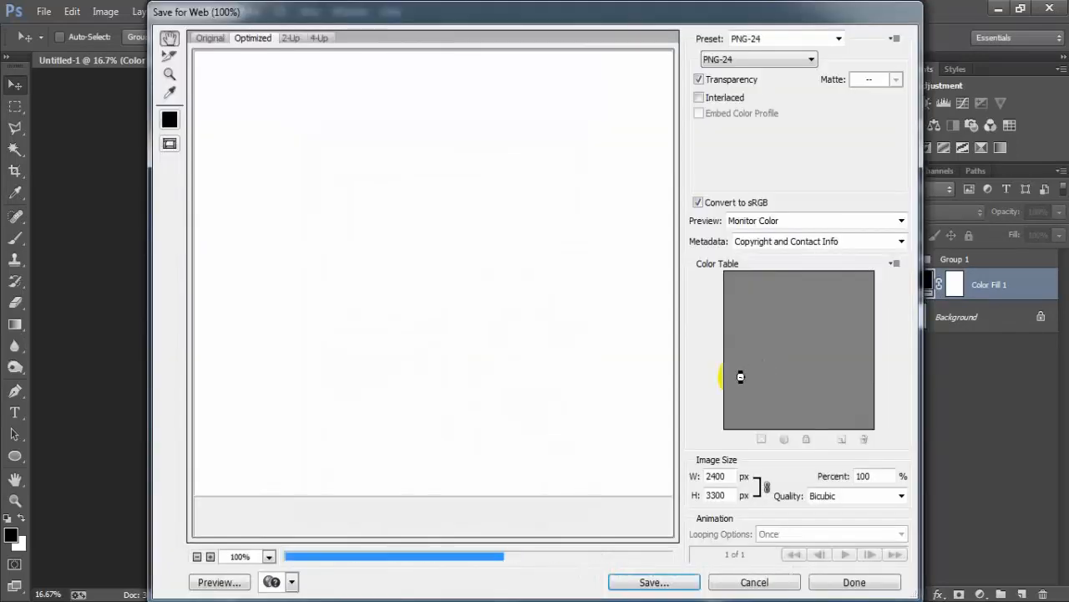
{"action": "left_click_drag", "start_coordinate": [505, 371], "coordinate": [311, 225]}
{"action": "left_click", "coordinate": [735, 60]}
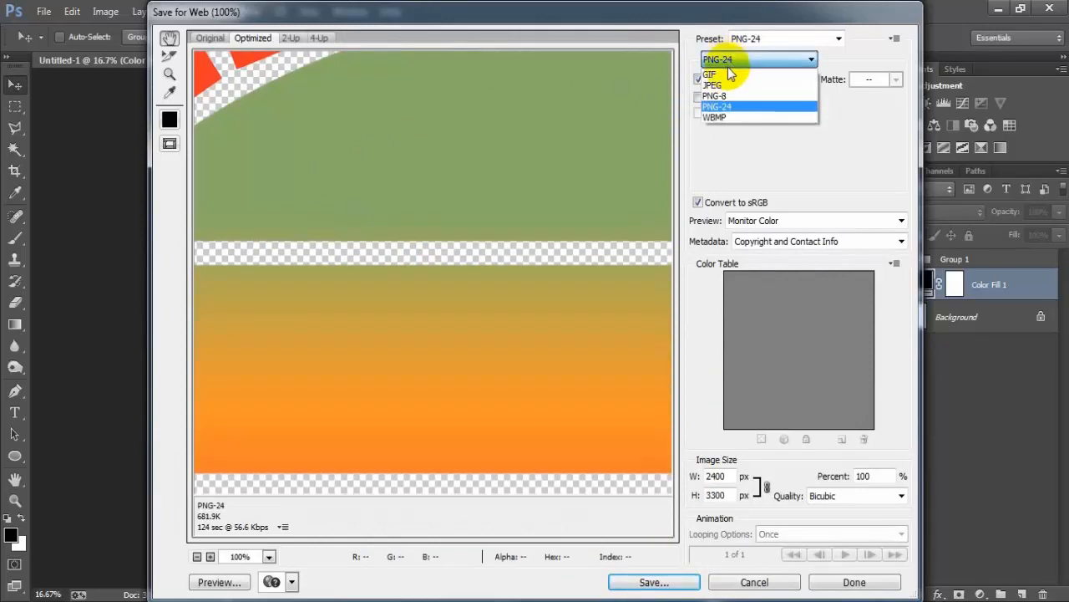
{"action": "left_click", "coordinate": [727, 105]}
{"action": "left_click", "coordinate": [664, 583]}
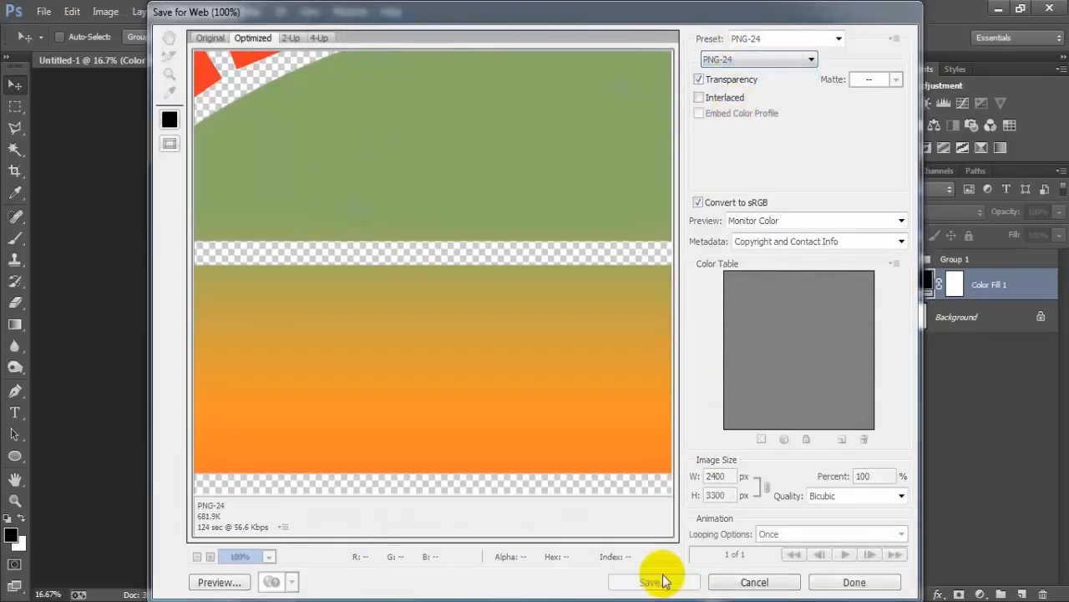
{"action": "type", "text": "1"}
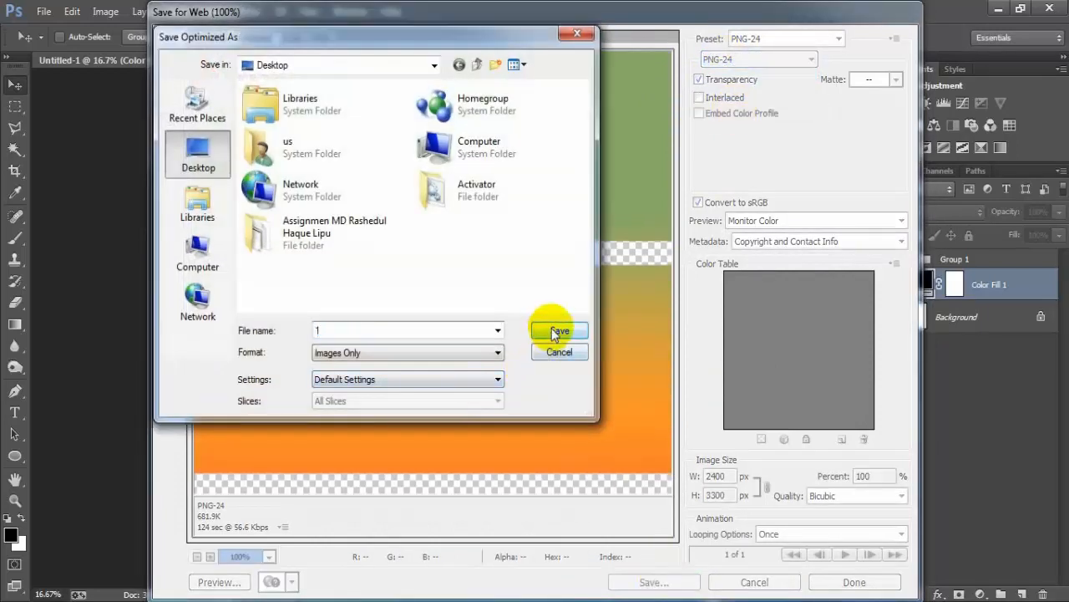
{"action": "left_click", "coordinate": [558, 331]}
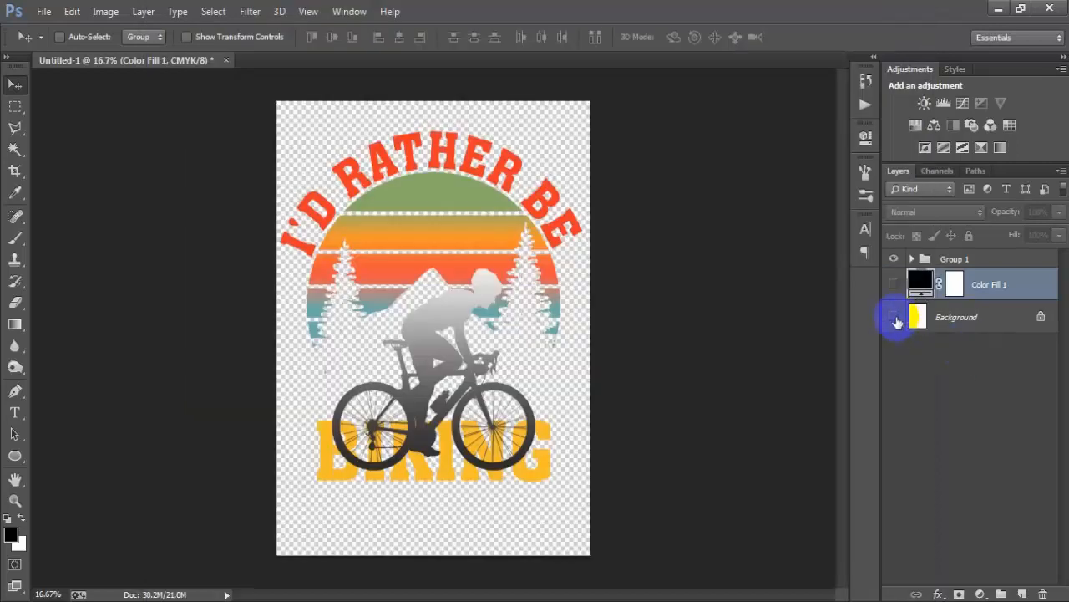
- Show the Background and Color Fill 1 layers again
{"action": "left_click", "coordinate": [894, 318]}
{"action": "left_click", "coordinate": [894, 284]}
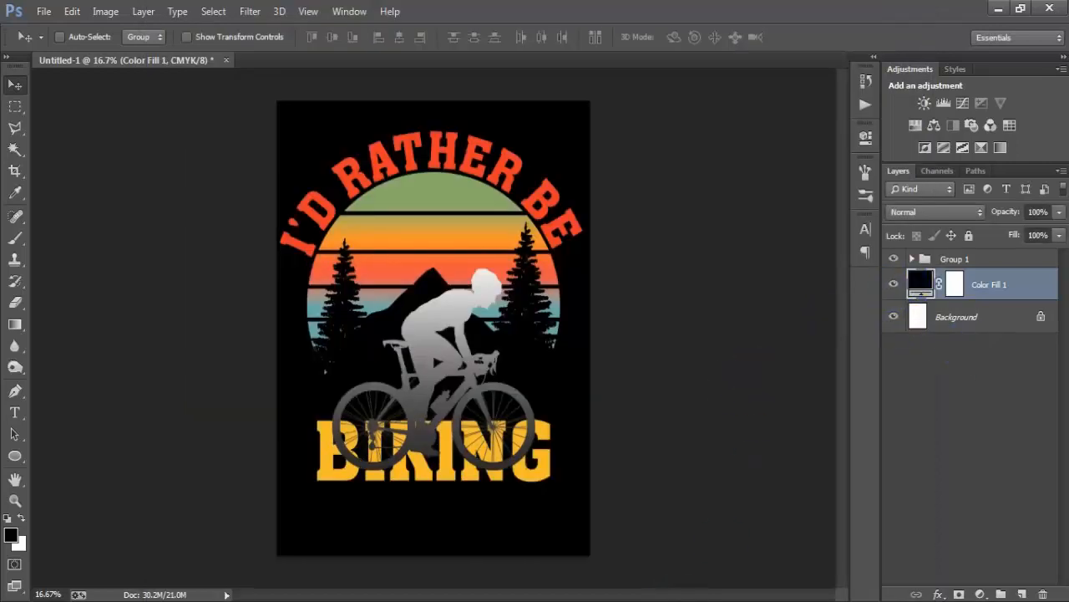